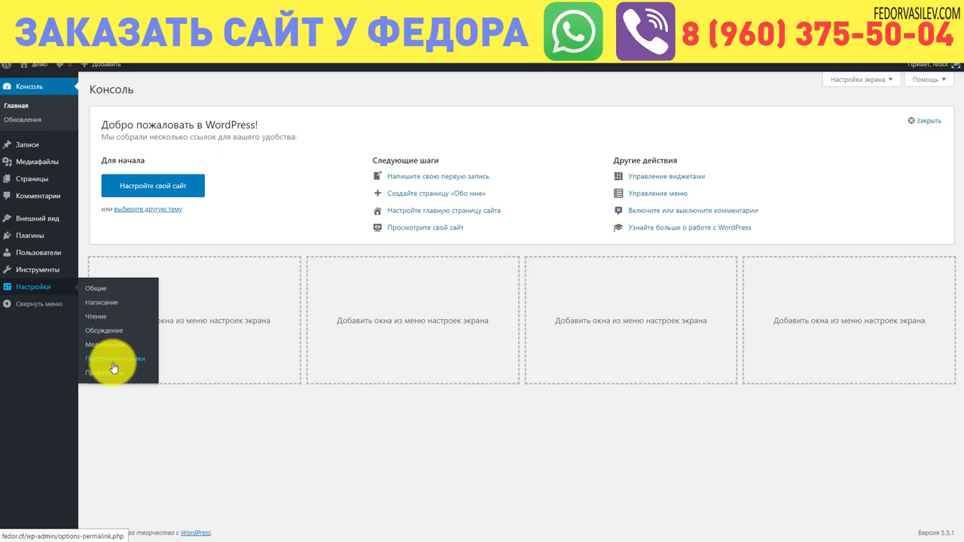
Open the General (Общие) settings page and examine the site title field
left_click(92, 289)
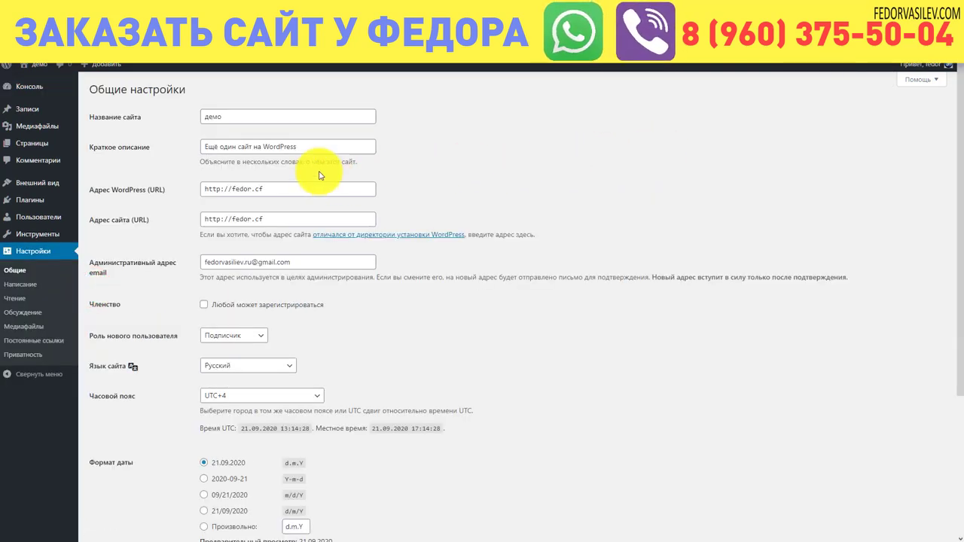
double_click(226, 116)
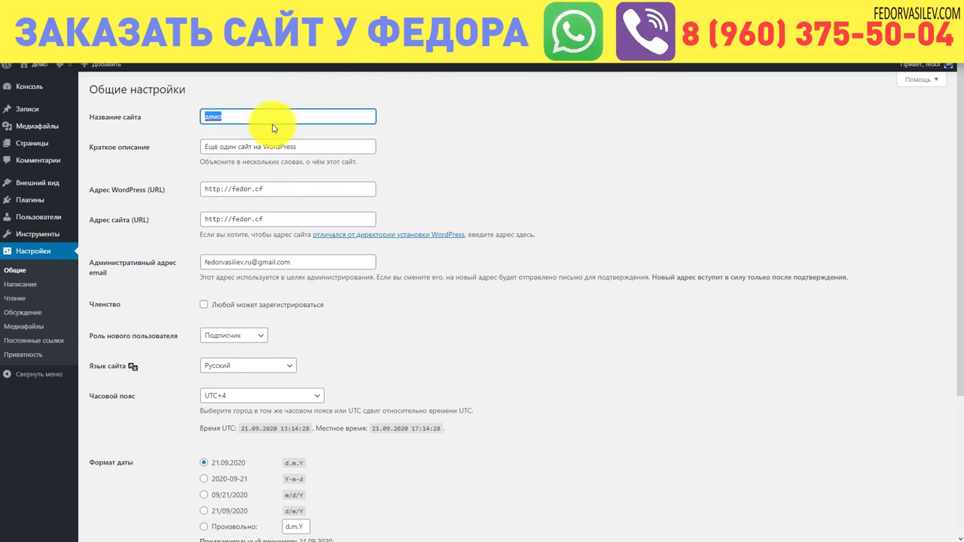
left_click(387, 122)
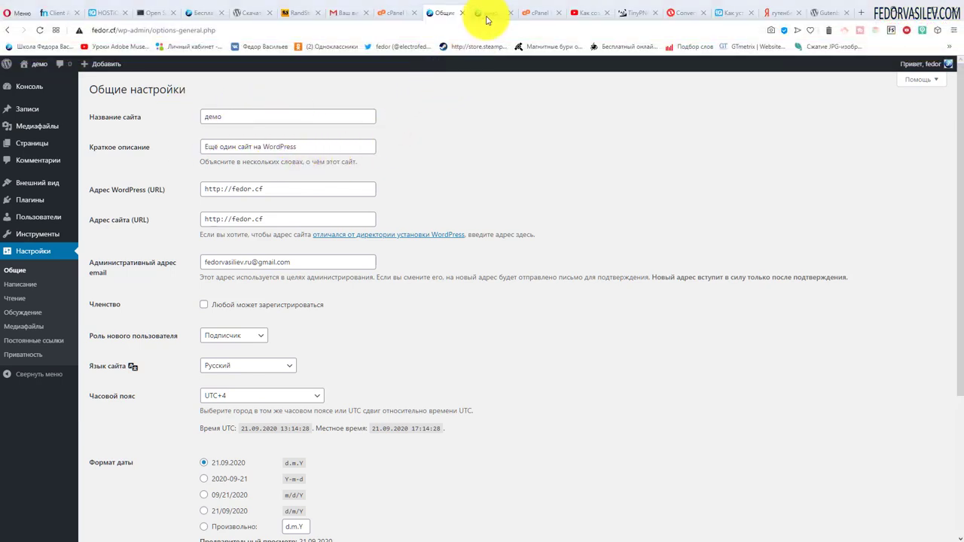
Switch to the live site's home page and examine the site title in the header
left_click(485, 13)
left_click_drag(333, 93, 298, 94)
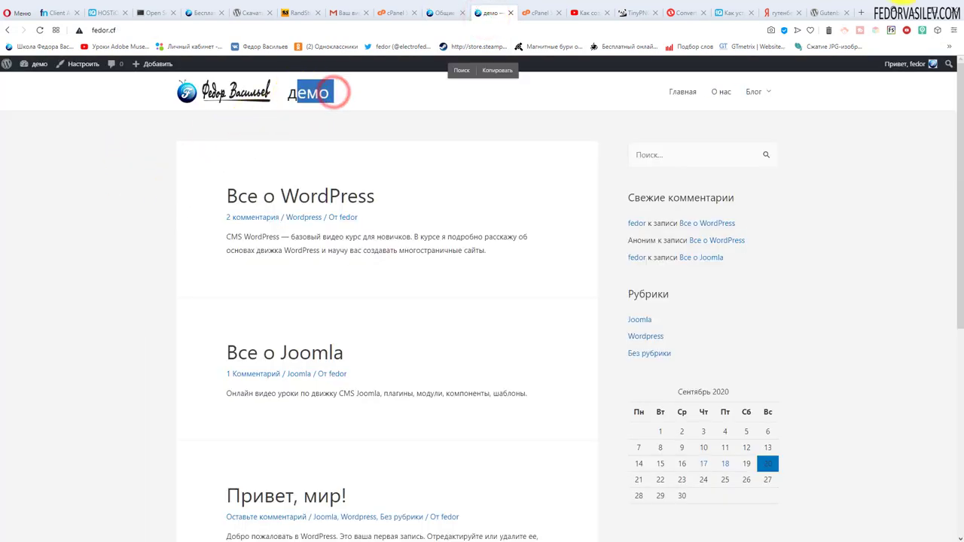
left_click(456, 213)
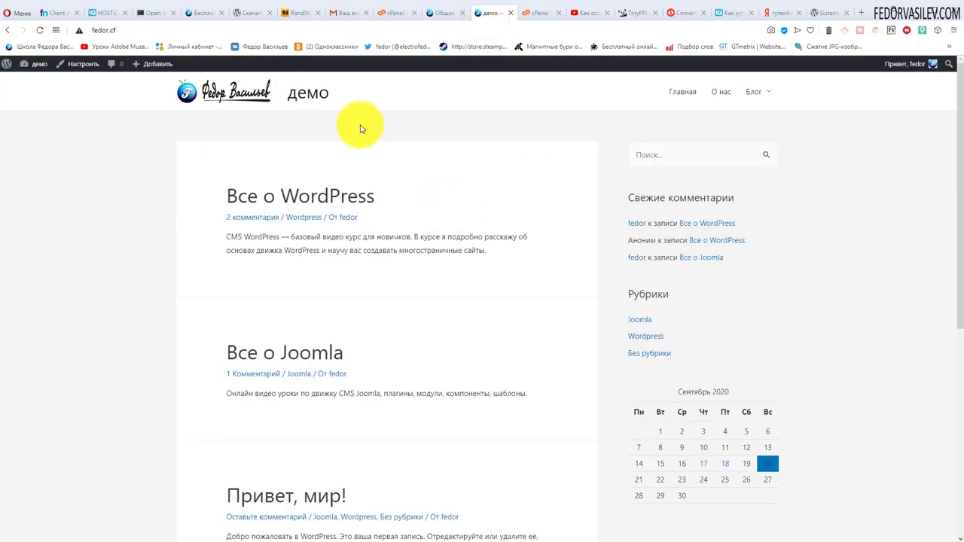
left_click_drag(341, 93, 290, 92)
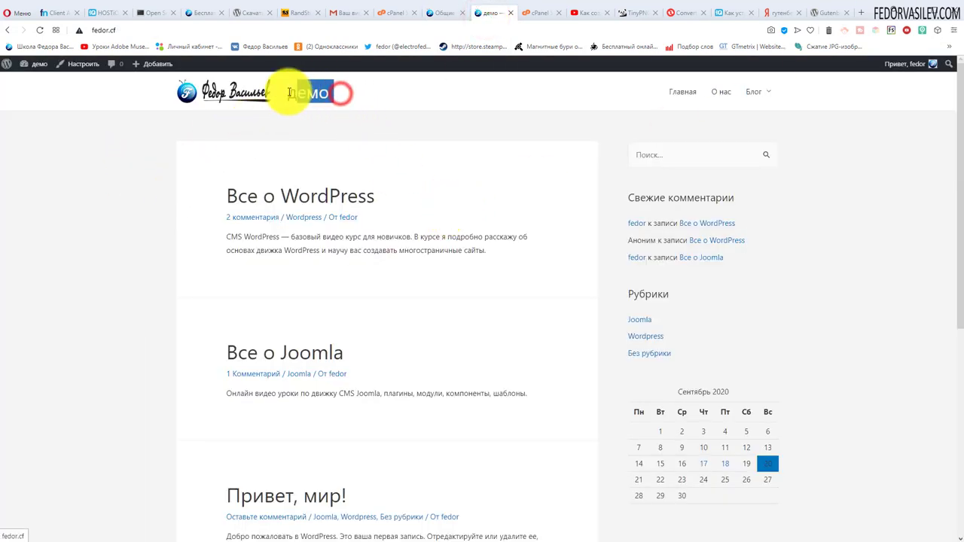
left_click(347, 94)
Return to the general settings and examine the site title and tagline (Краткое описание) fields
left_click(448, 14)
left_click_drag(244, 117, 201, 115)
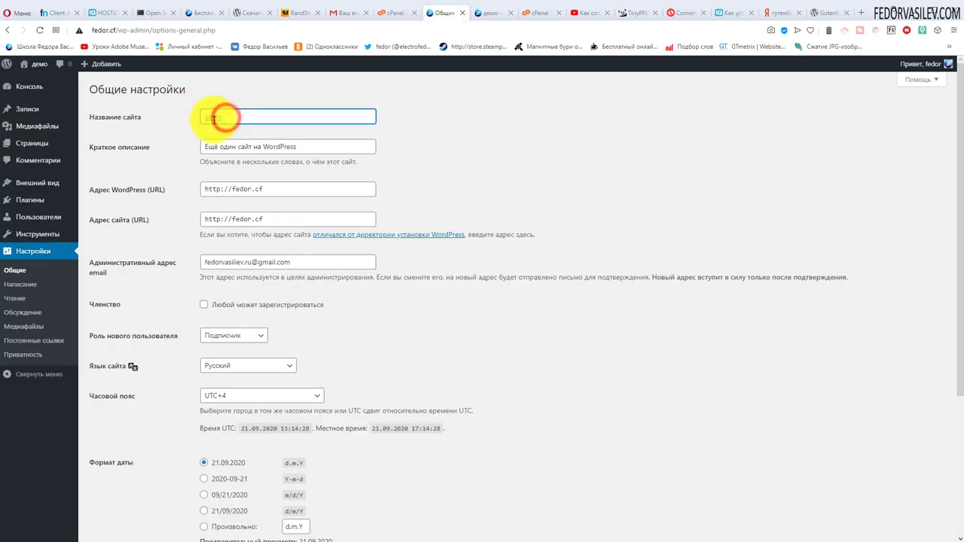
double_click(226, 115)
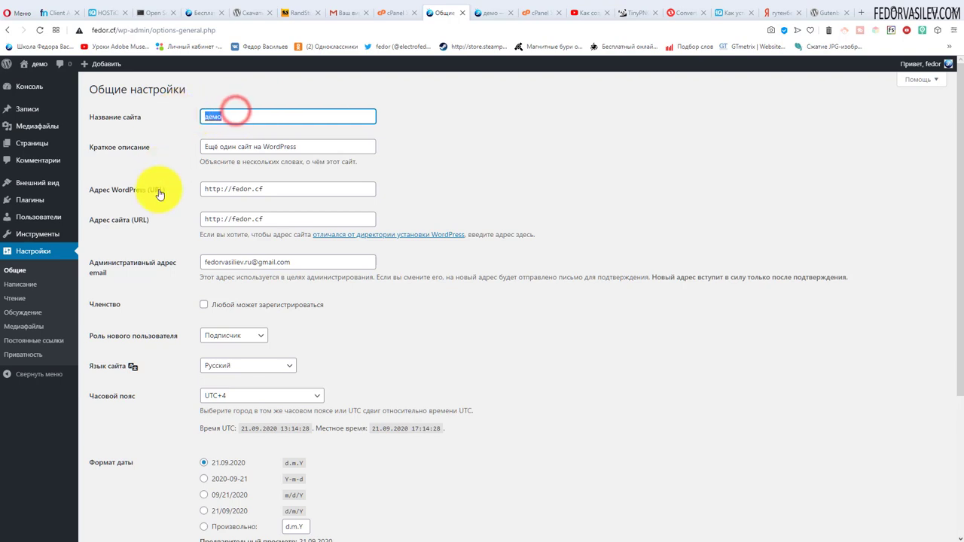
left_click_drag(304, 146, 190, 148)
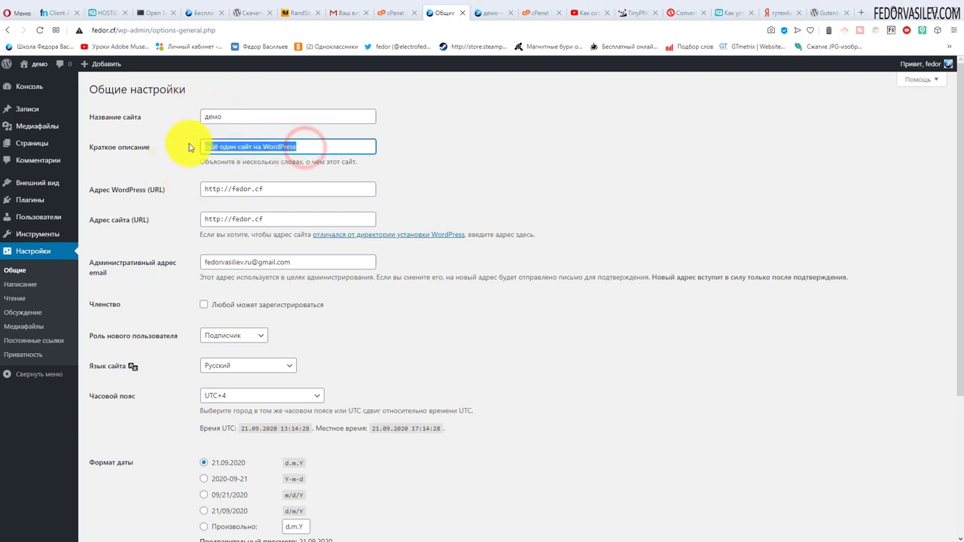
left_click_drag(301, 148, 98, 144)
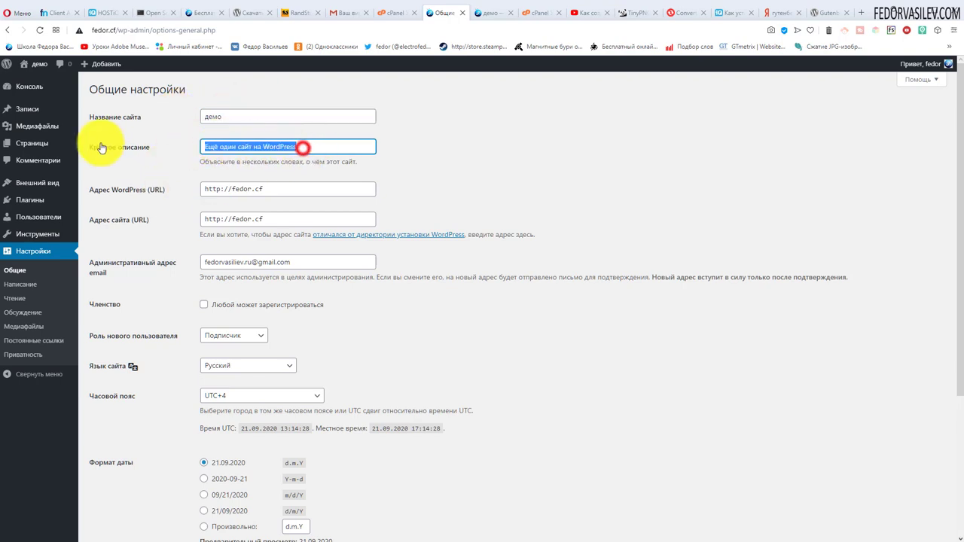
left_click(261, 148)
left_click_drag(307, 148, 189, 150)
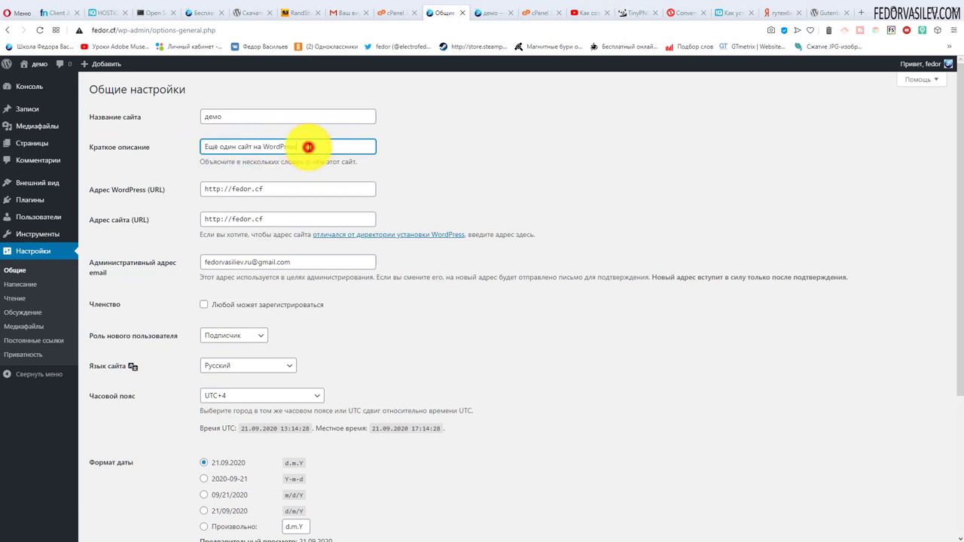
left_click_drag(308, 146, 192, 118)
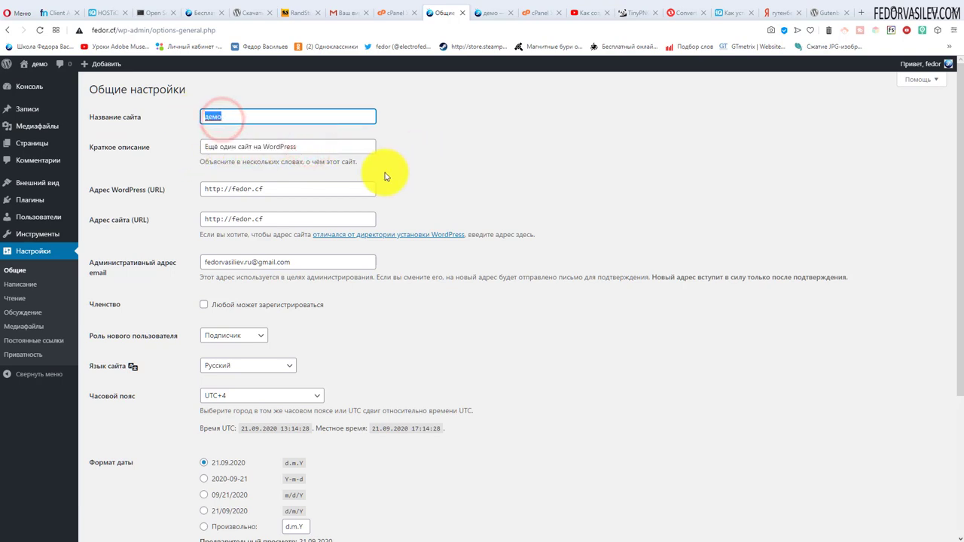
Examine the administration email field and its explanatory note in the general settings
left_click_drag(305, 262, 182, 264)
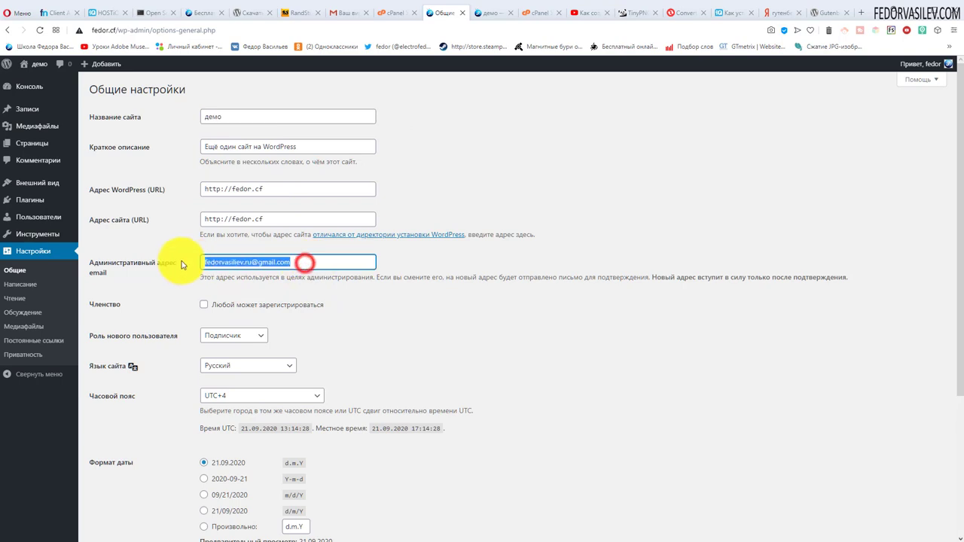
left_click(265, 264)
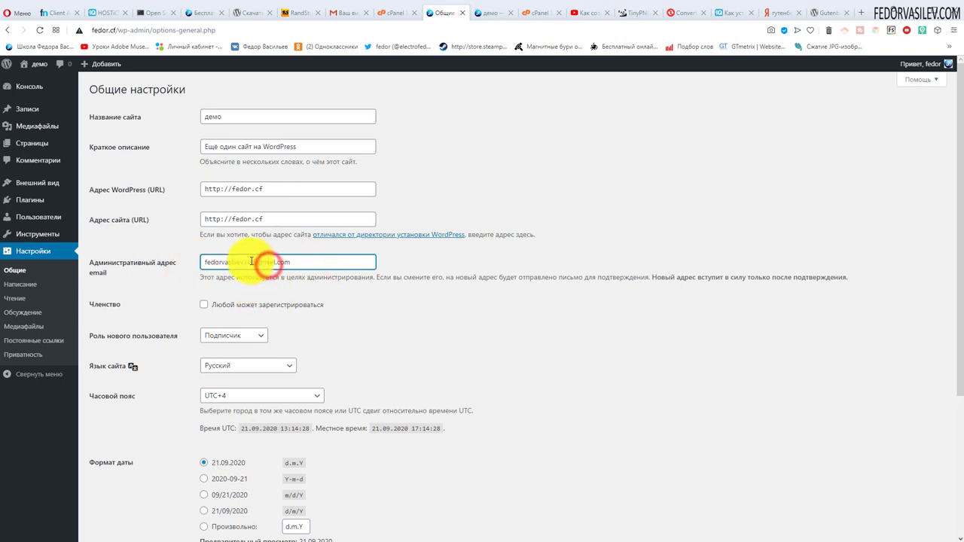
left_click(243, 262)
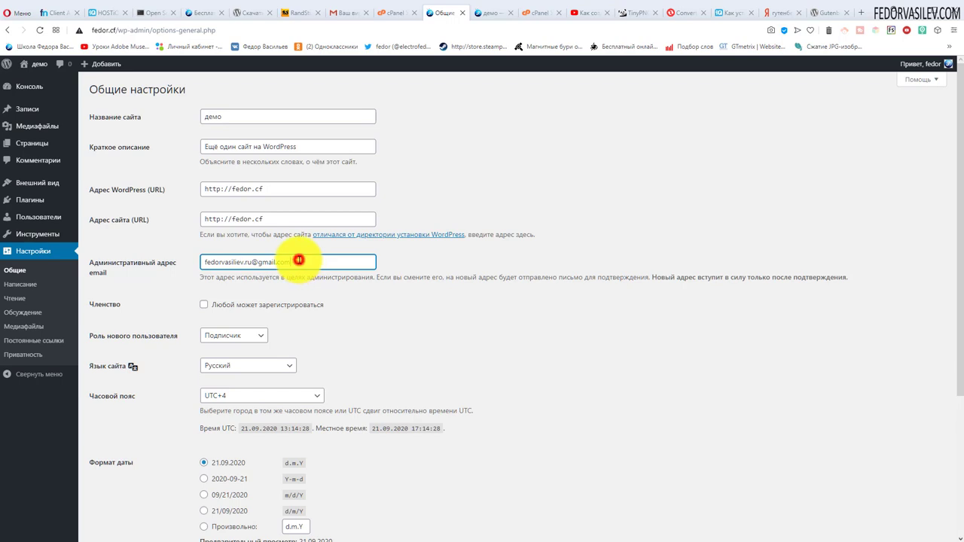
left_click_drag(298, 259, 200, 263)
left_click(501, 224)
scroll(267, 262, "down", 1)
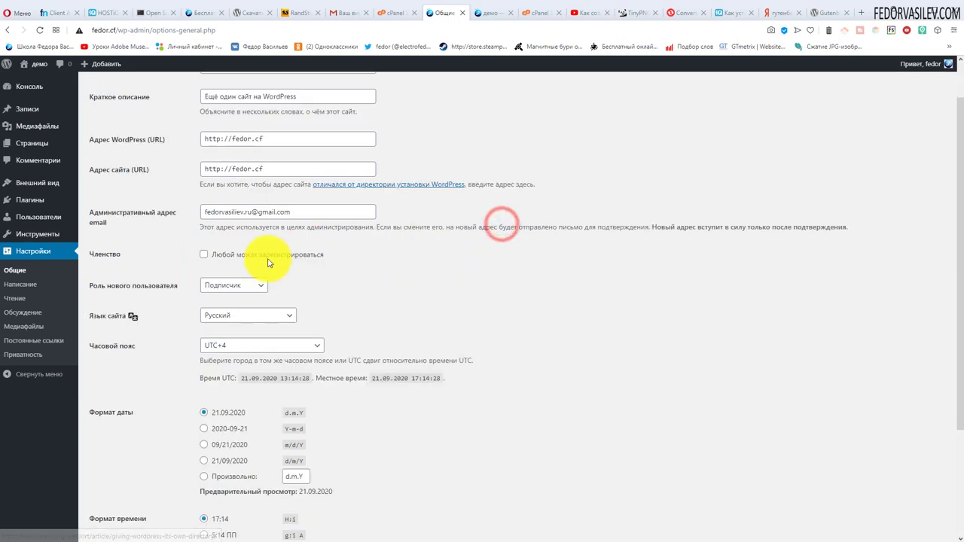
left_click_drag(307, 210, 193, 215)
left_click(444, 206)
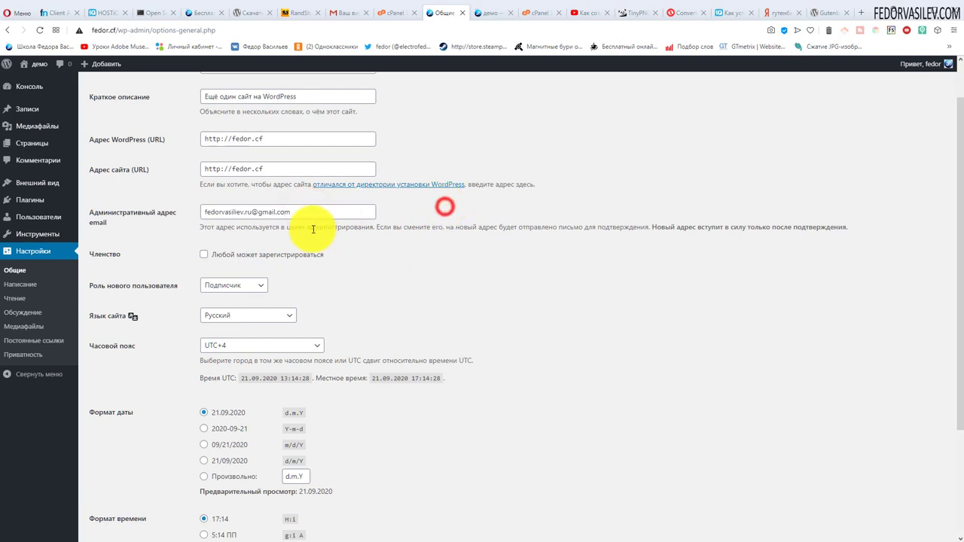
left_click_drag(314, 216, 193, 216)
left_click(488, 240)
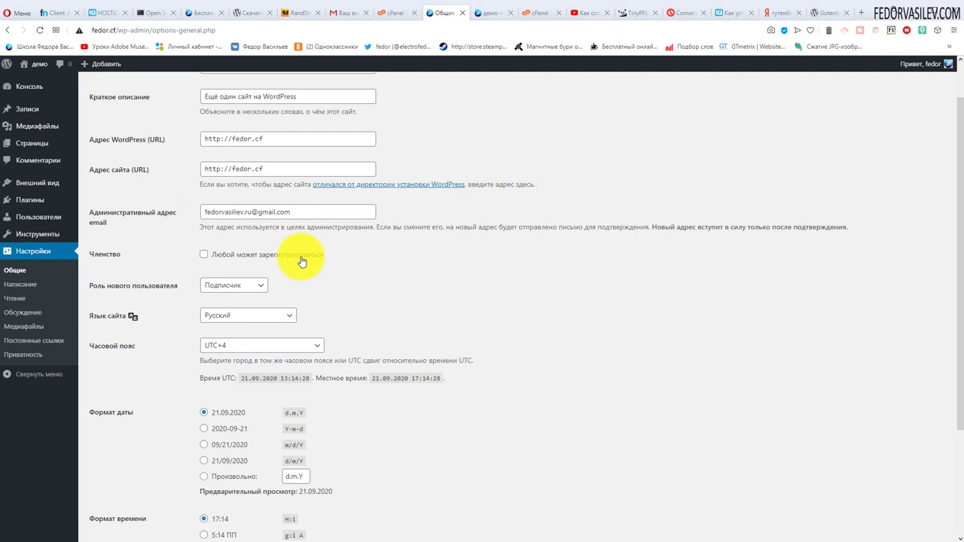
Switch to the live site's home page and examine the recent comments area in its sidebar
left_click(490, 13)
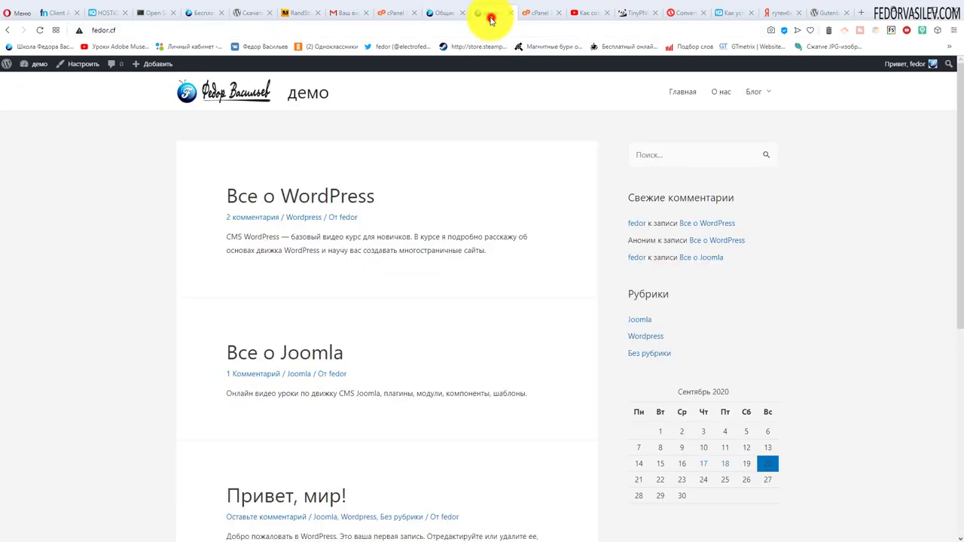
left_click_drag(621, 194, 679, 273)
left_click(809, 301)
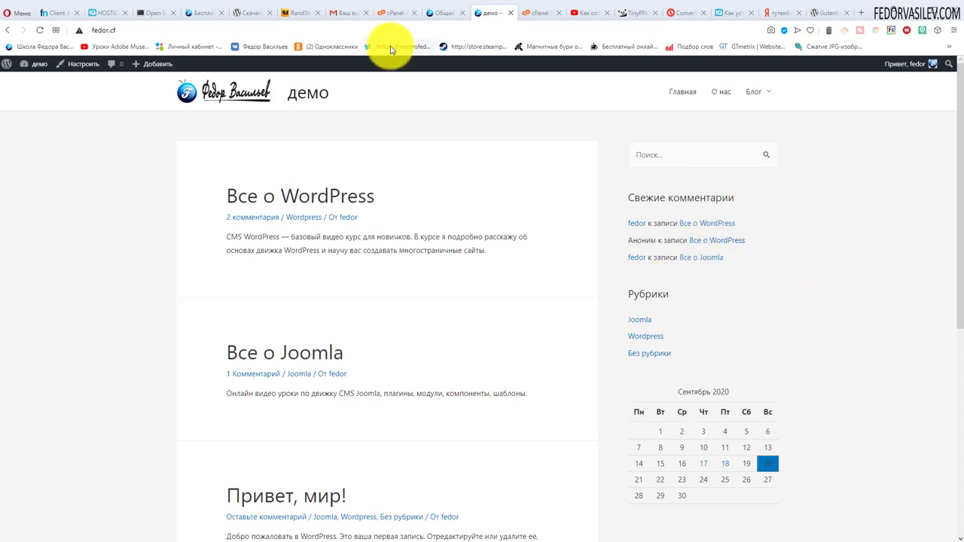
Return to the general settings and examine the membership option and the roles offered for new users
left_click(439, 15)
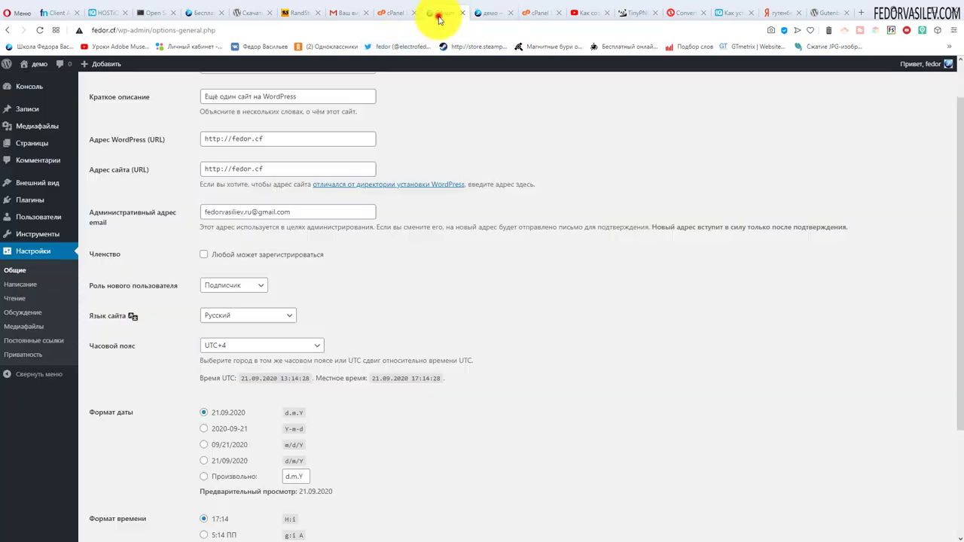
left_click(203, 257)
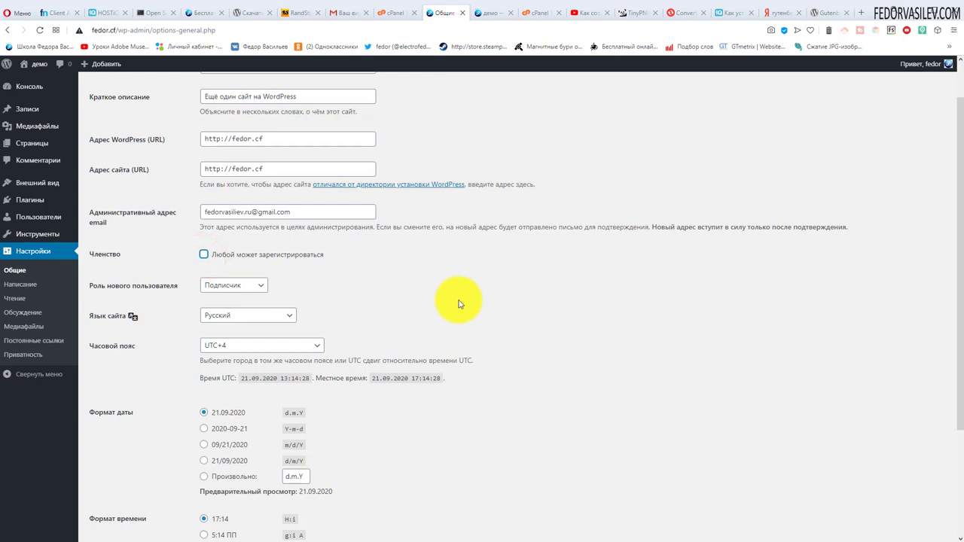
left_click(225, 285)
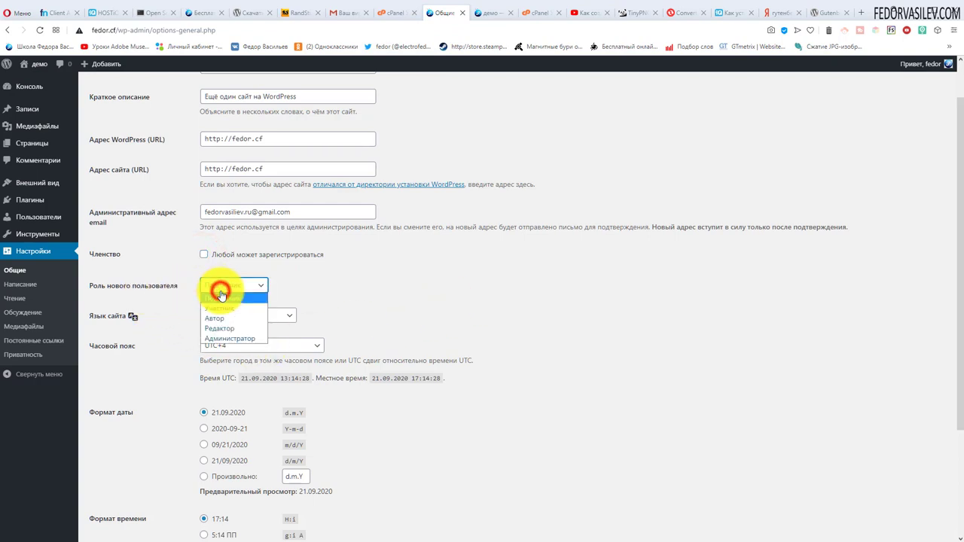
left_click(302, 277)
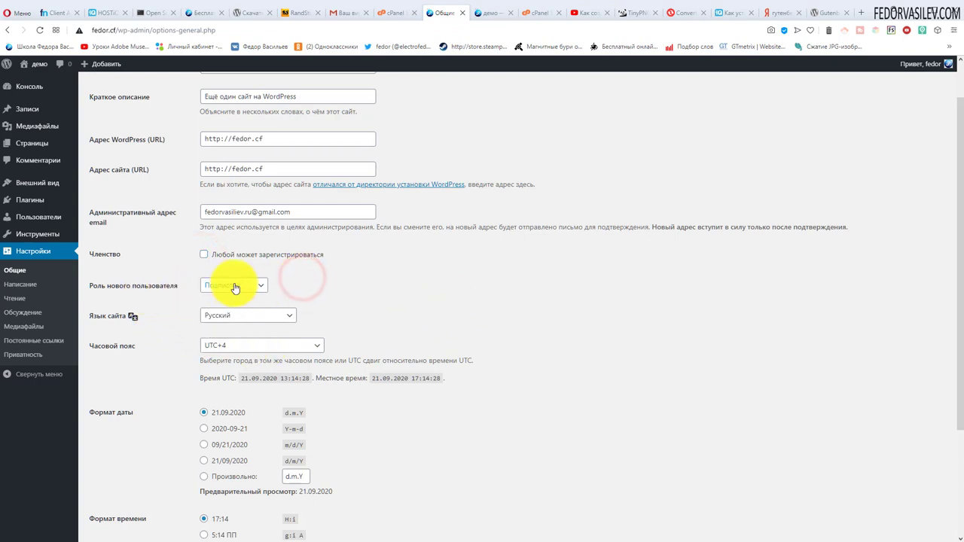
Examine the site language, time zone, date format and time format options without changing them
scroll(354, 282, "down", 1)
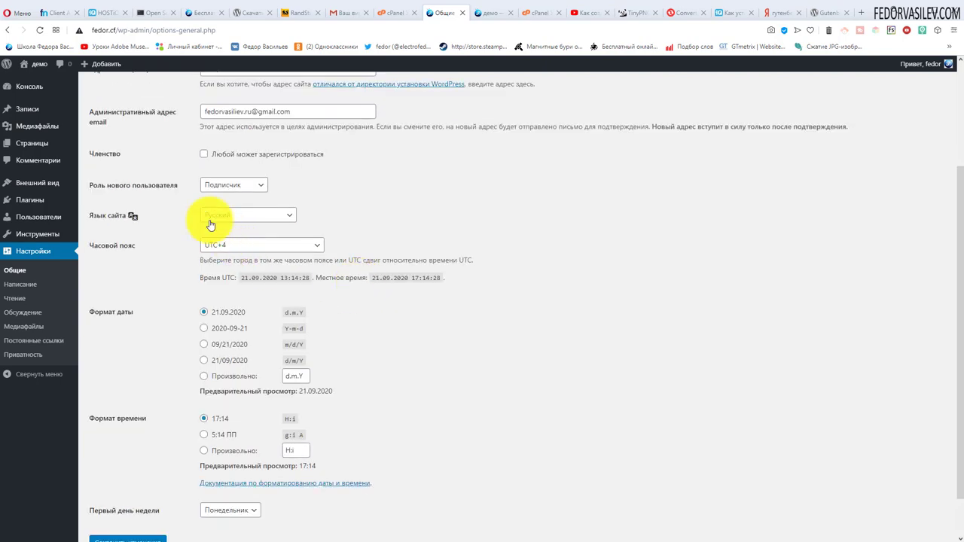
left_click(228, 246)
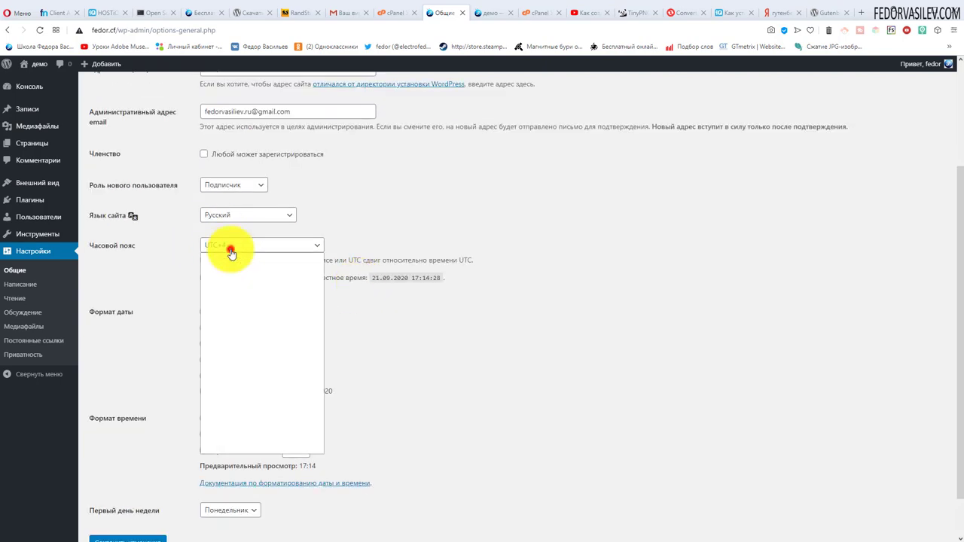
left_click(376, 232)
scroll(455, 243, "down", 1)
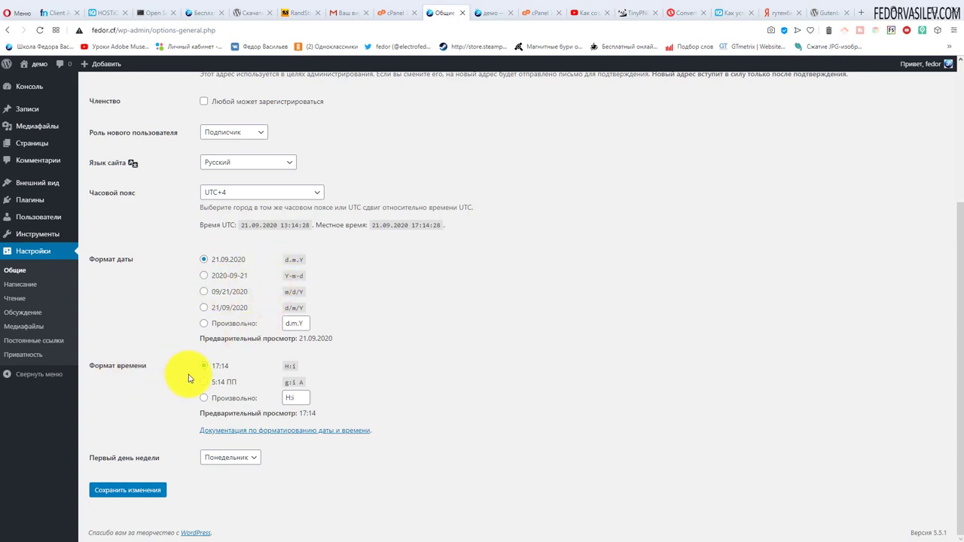
Switch to the live site's home page and look through its posts and sidebar calendar
left_click(490, 12)
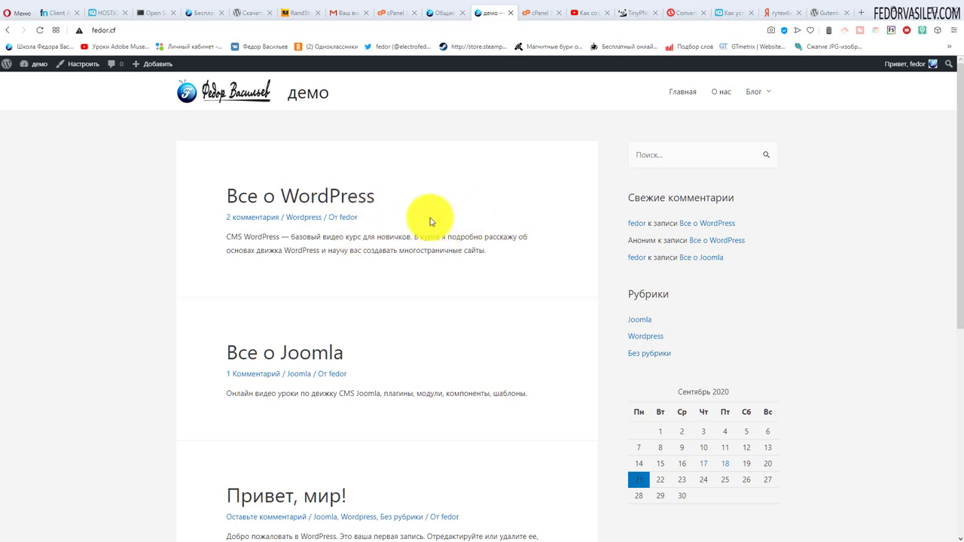
scroll(452, 218, "down", 2)
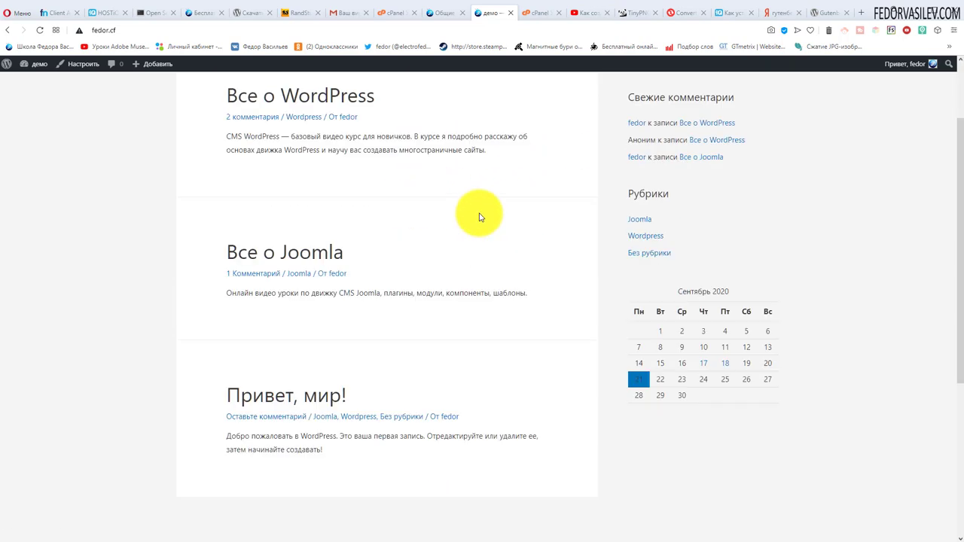
scroll(474, 340, "up", 2)
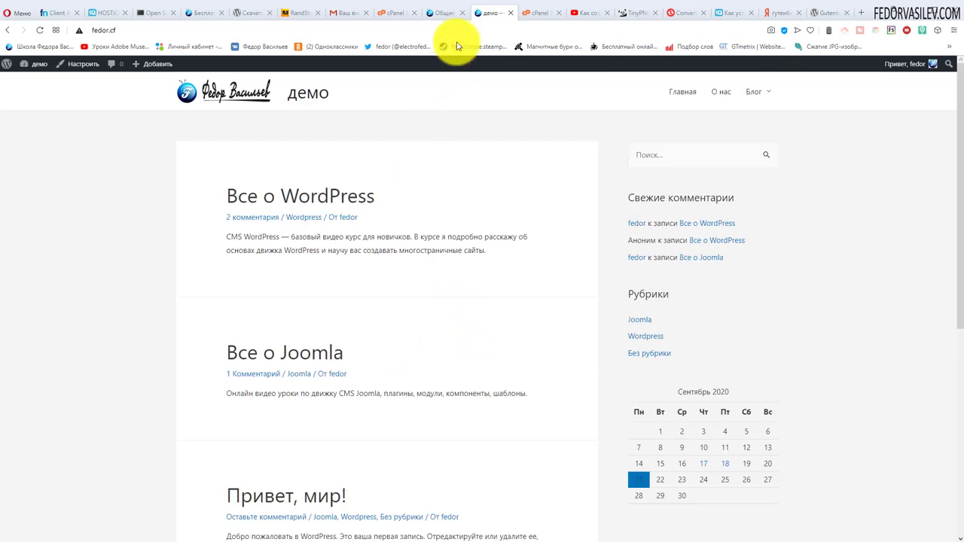
Return to the general settings and examine the choices for the first day of the week
left_click(440, 12)
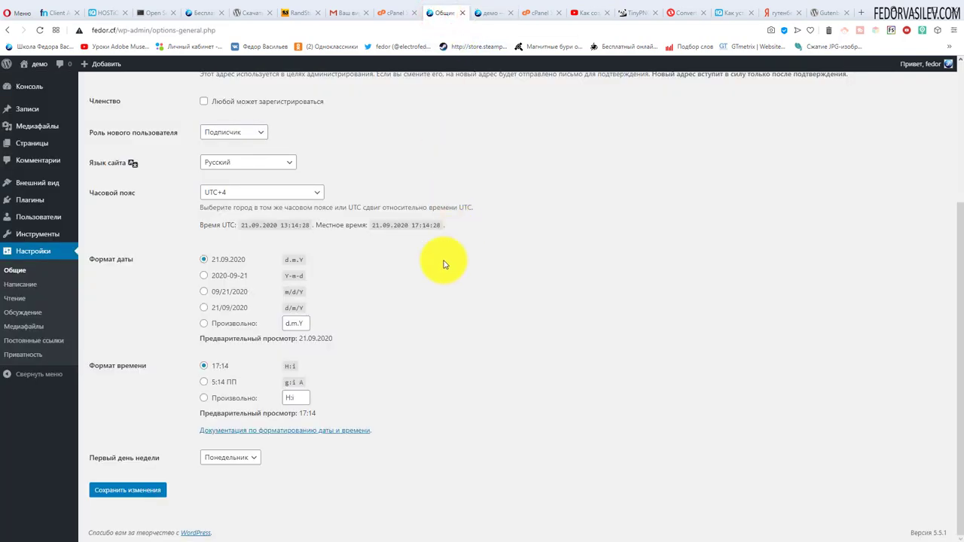
left_click(227, 457)
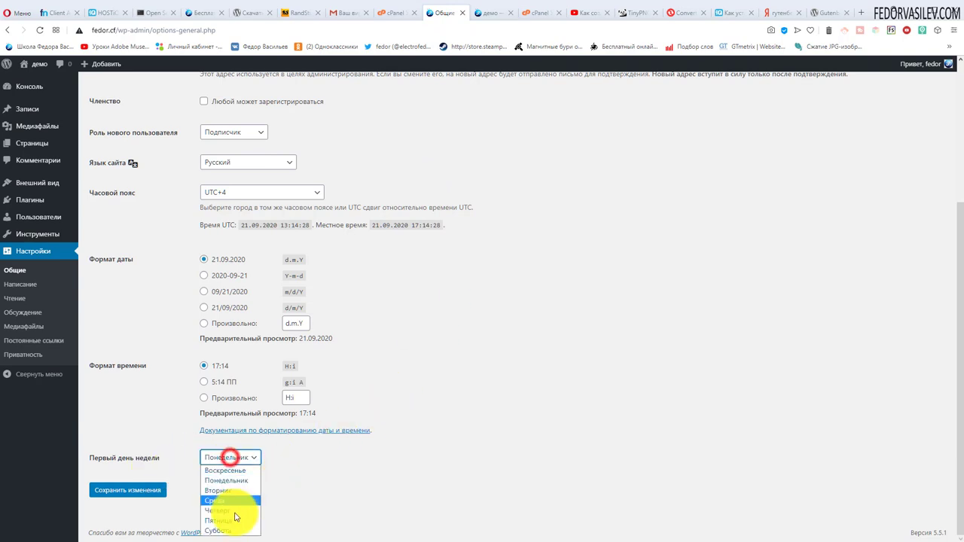
left_click(349, 482)
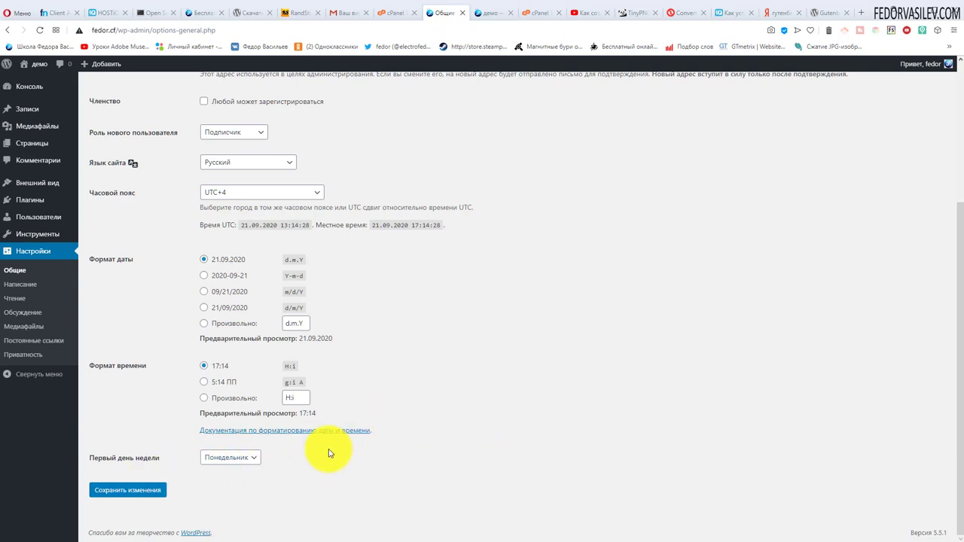
Open the Writing (Написание) settings page
scroll(305, 368, "up", 3)
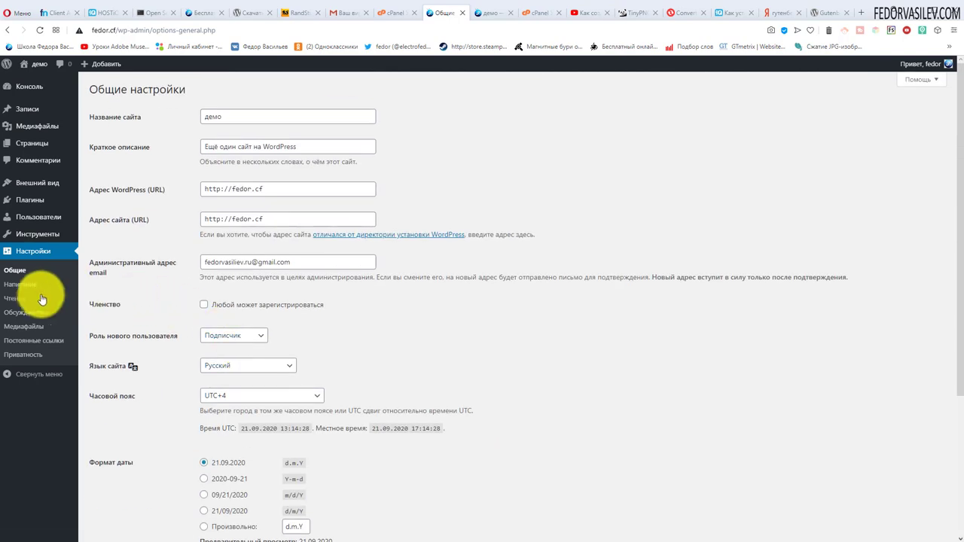
left_click(21, 289)
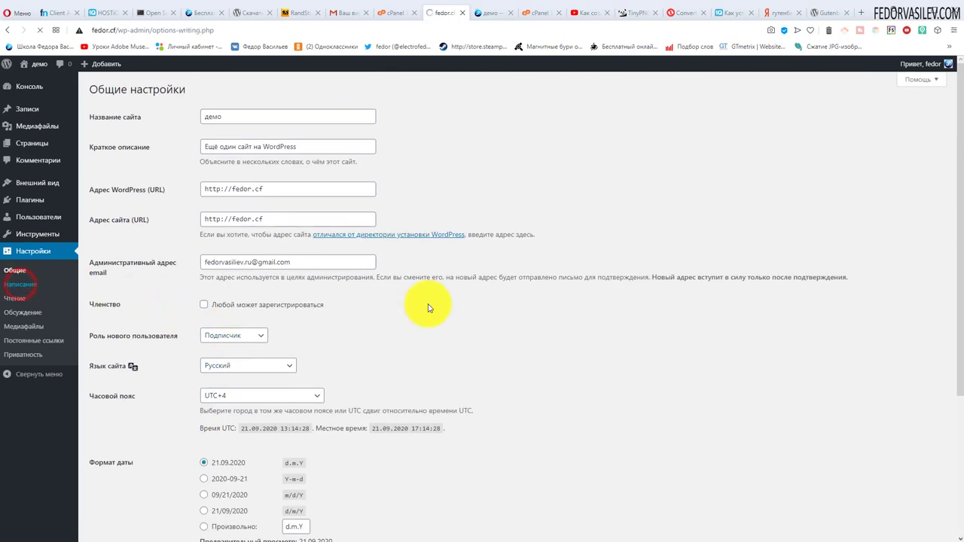
Examine the default post category (Основная рубрика) choices in the writing settings without changing the selection
left_click(229, 117)
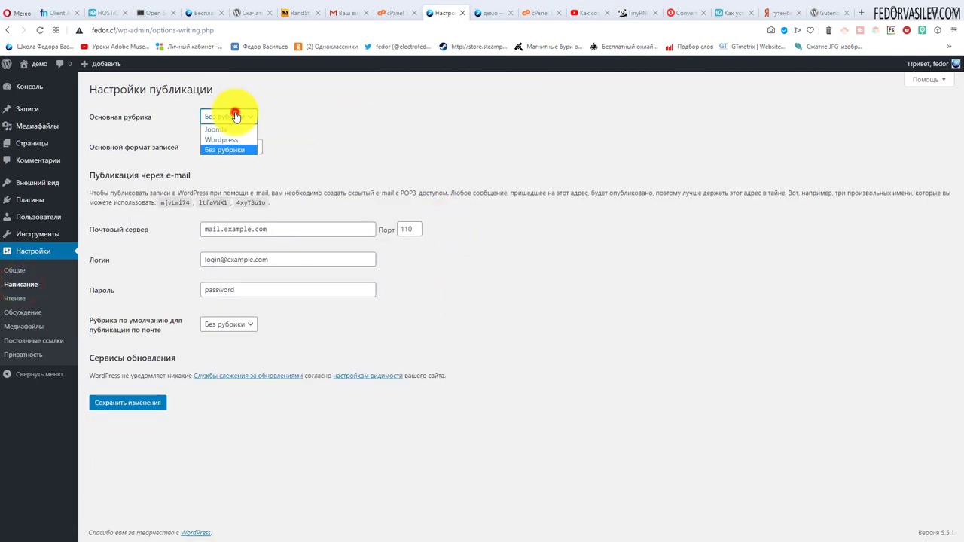
left_click(403, 125)
left_click(239, 118)
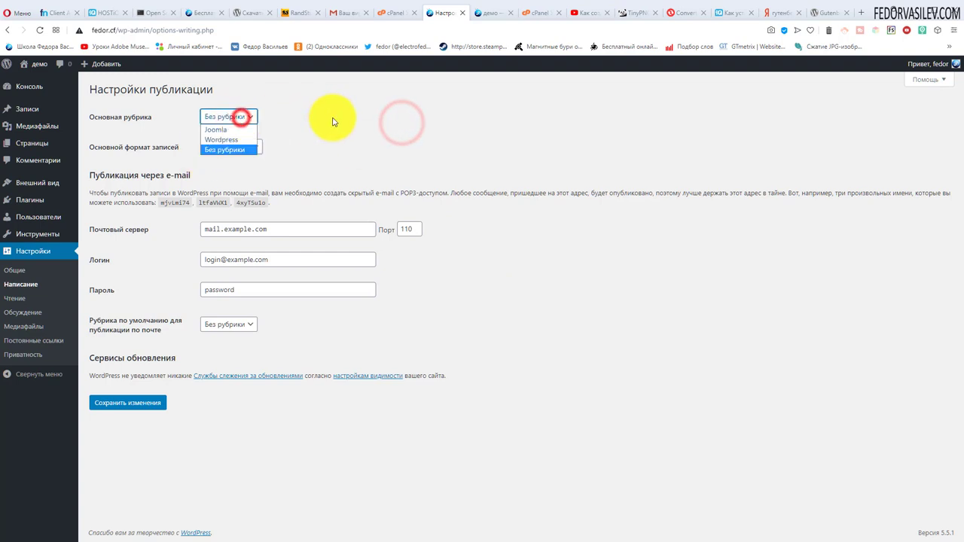
left_click(332, 120)
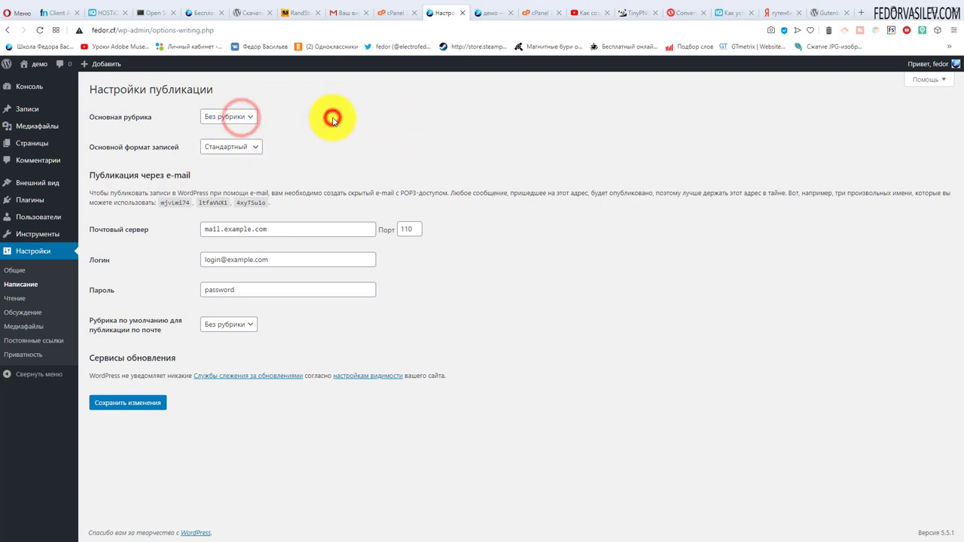
Examine the default post format (Основной формат записей) choices, keeping Стандартный, and look over the e-mail publishing fields
left_click(223, 152)
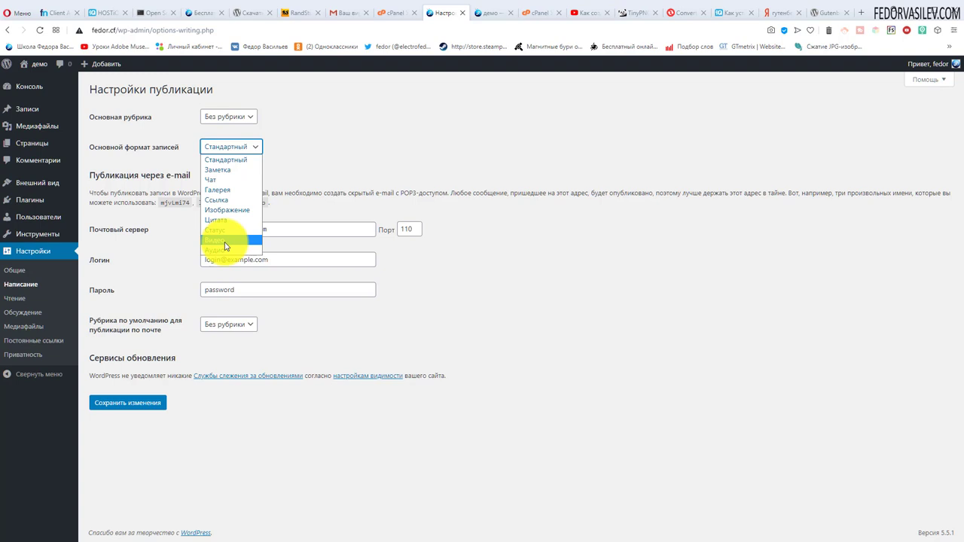
left_click(228, 160)
left_click(239, 147)
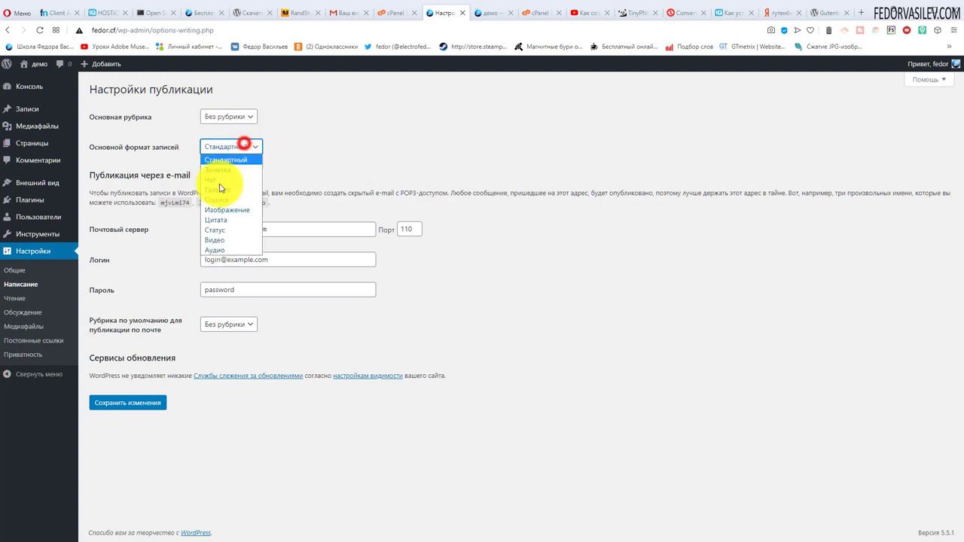
left_click(239, 147)
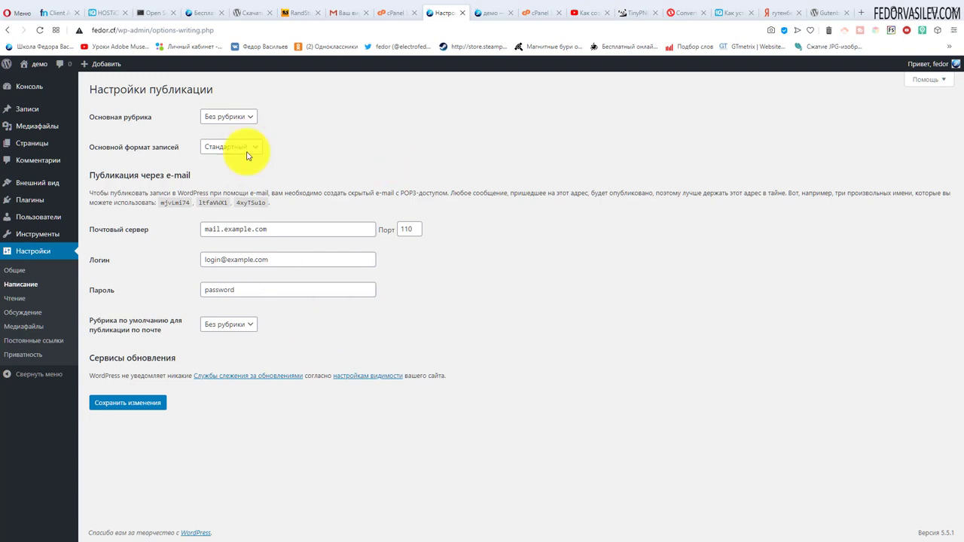
left_click(255, 296)
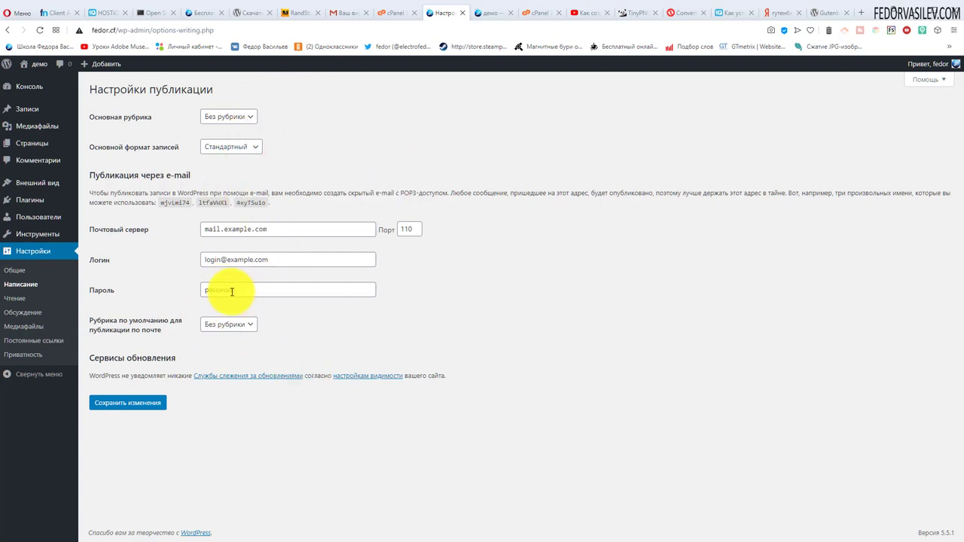
Open the Reading (Чтение) settings page and compare its homepage option with the live site's home feed and Главная page
left_click(16, 303)
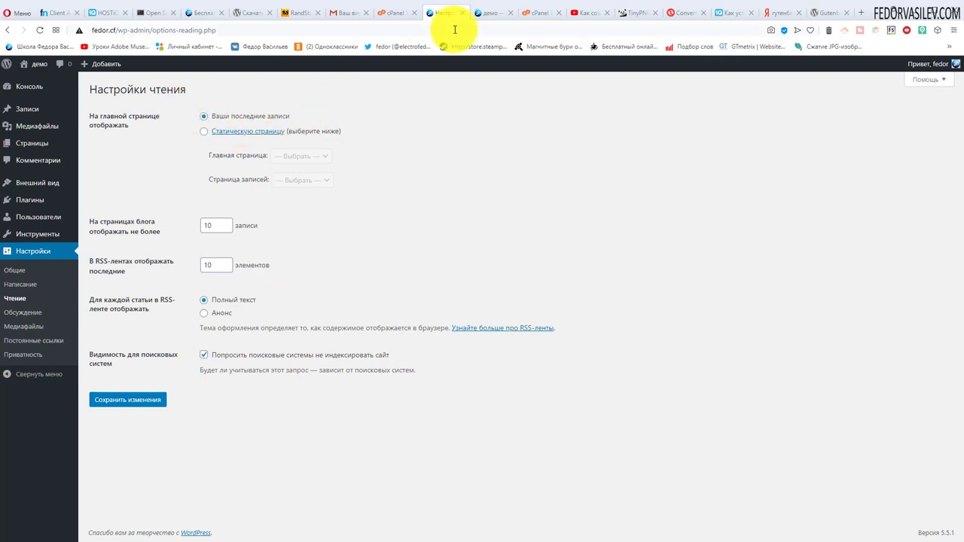
left_click(485, 13)
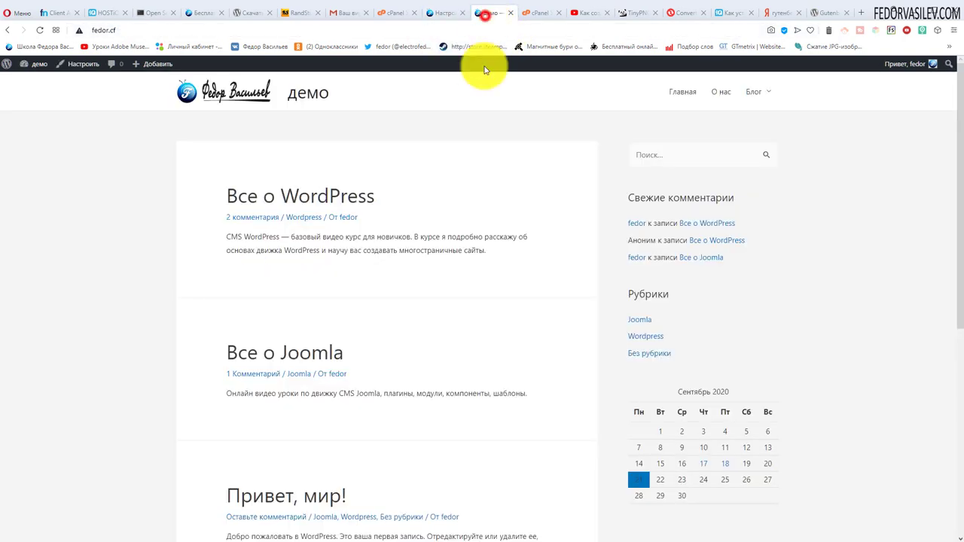
left_click(186, 92)
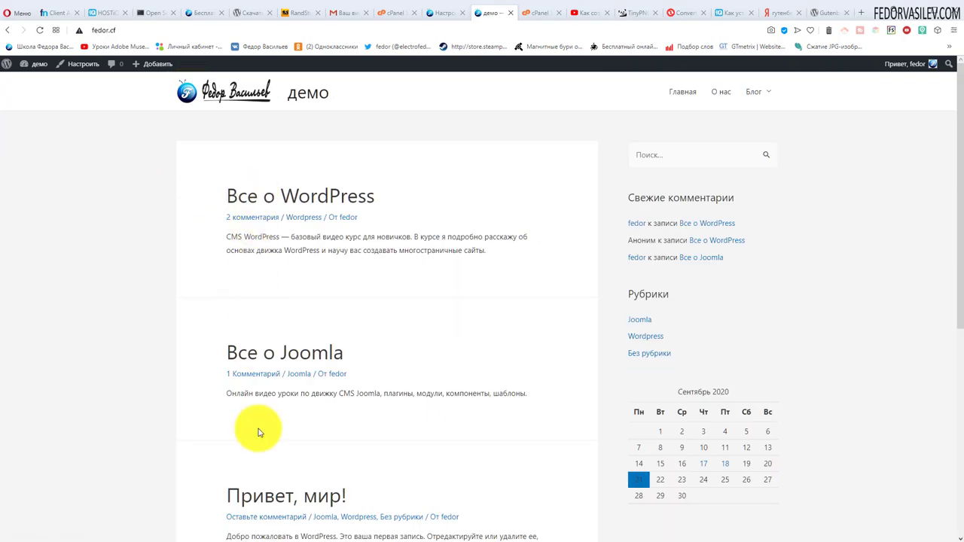
left_click(679, 90)
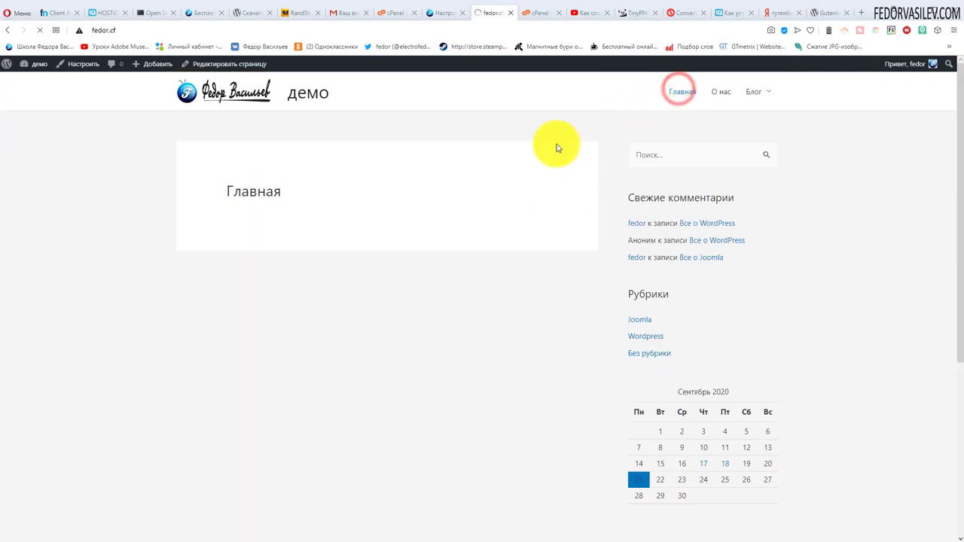
left_click_drag(217, 190, 286, 208)
left_click(376, 216)
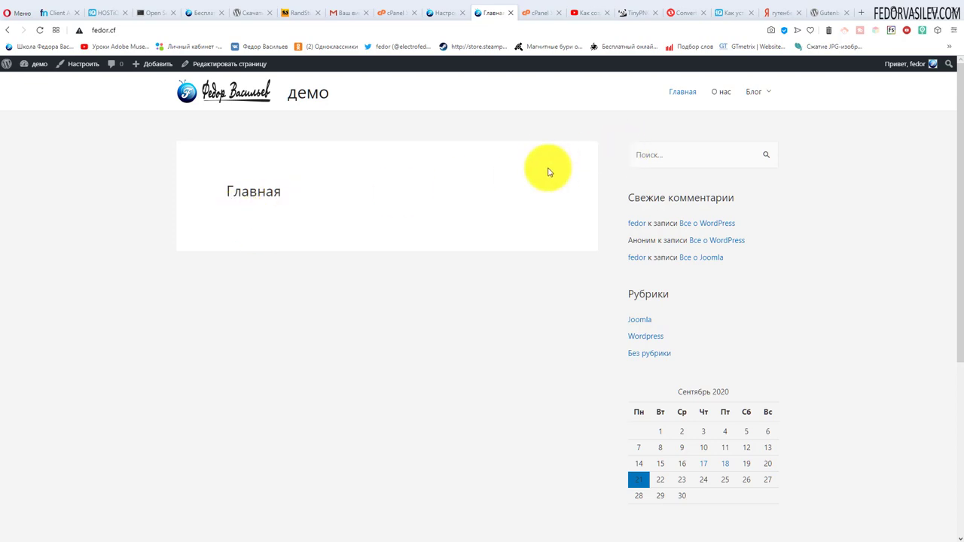
Follow the live site's logo link to the latest posts feed and look through its posts
left_click(231, 91)
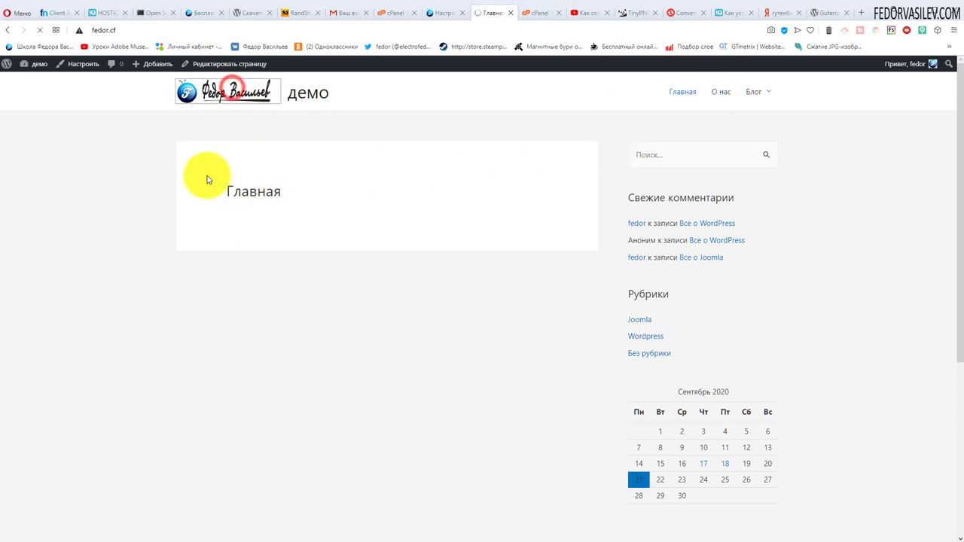
scroll(294, 200, "down", 6)
scroll(276, 179, "up", 6)
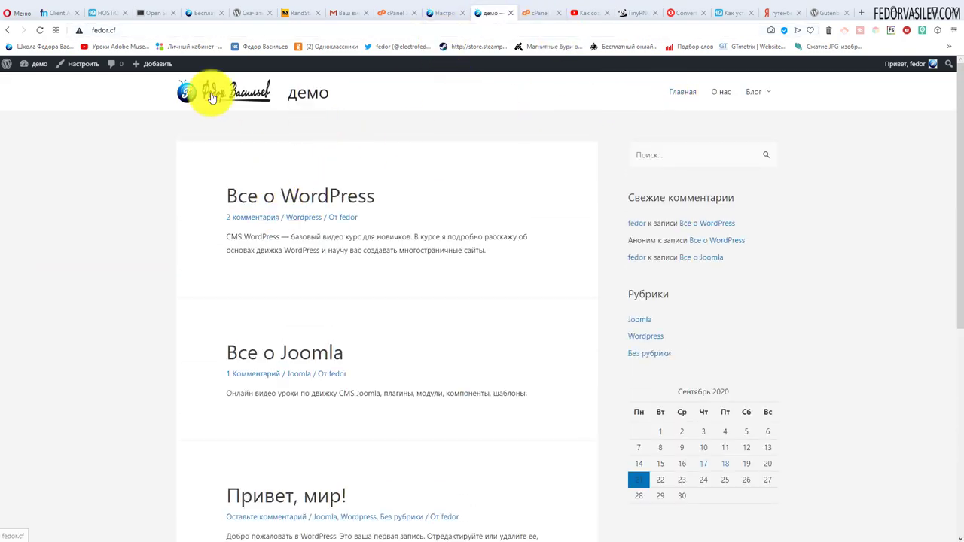
scroll(259, 237, "down", 2)
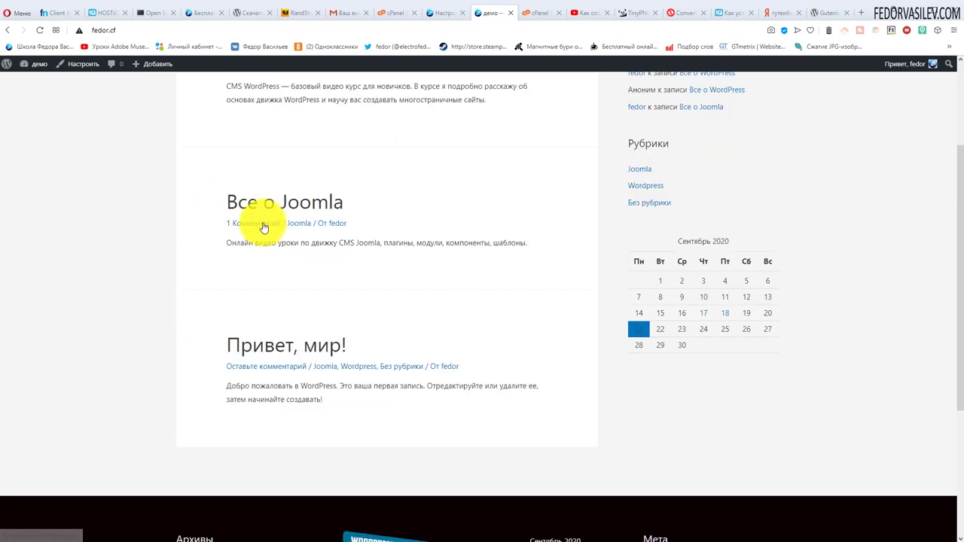
scroll(262, 230, "up", 2)
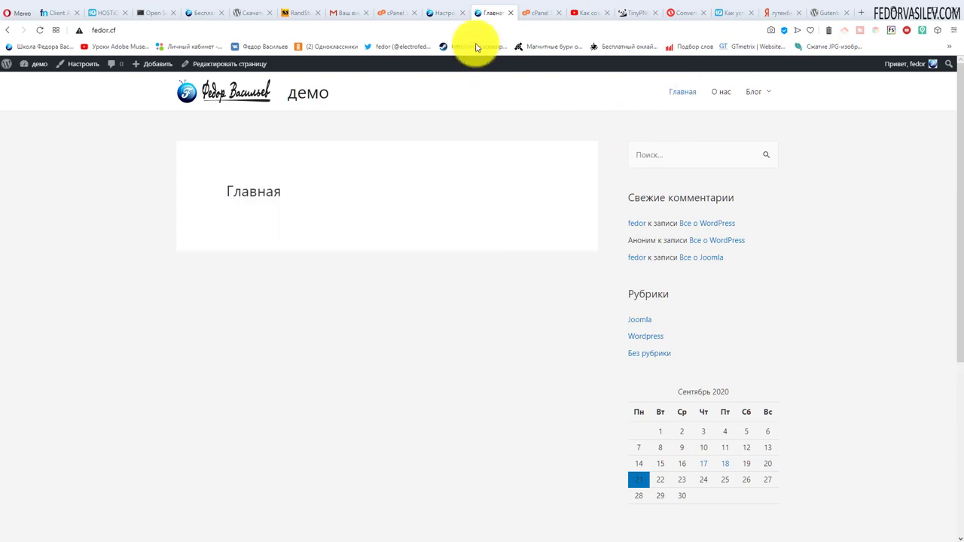
In the reading settings, make the homepage a static page using Главная, leaving the posts page (Страница записей) unselected
left_click(429, 14)
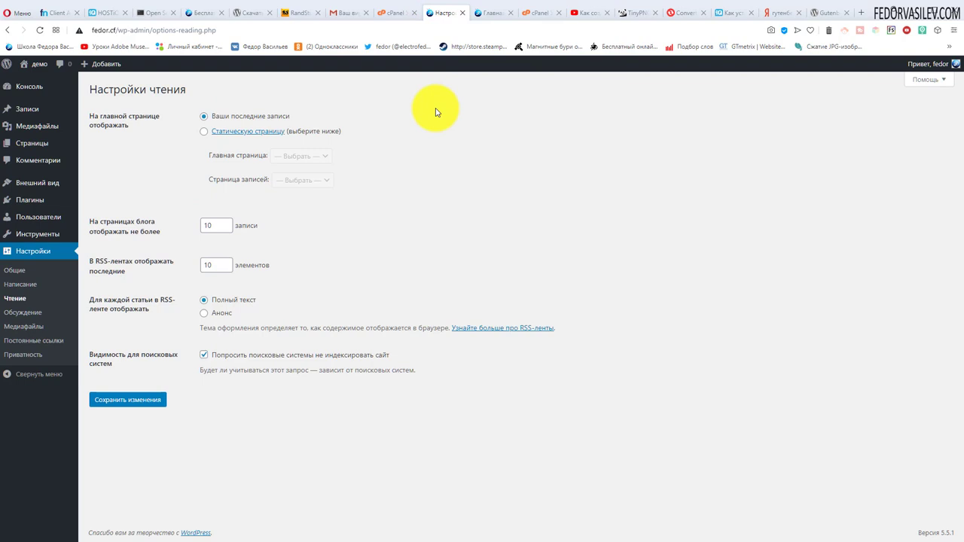
left_click(204, 131)
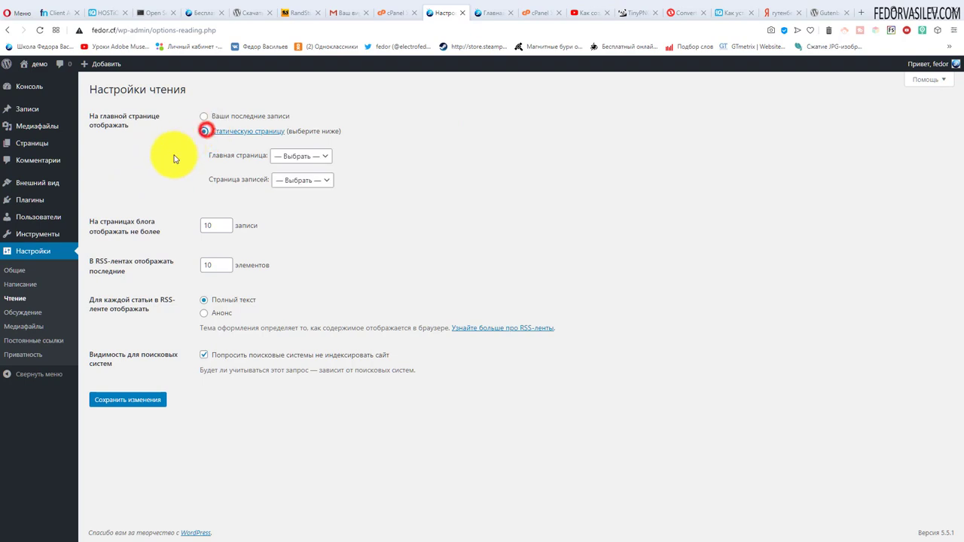
left_click(289, 156)
left_click(289, 181)
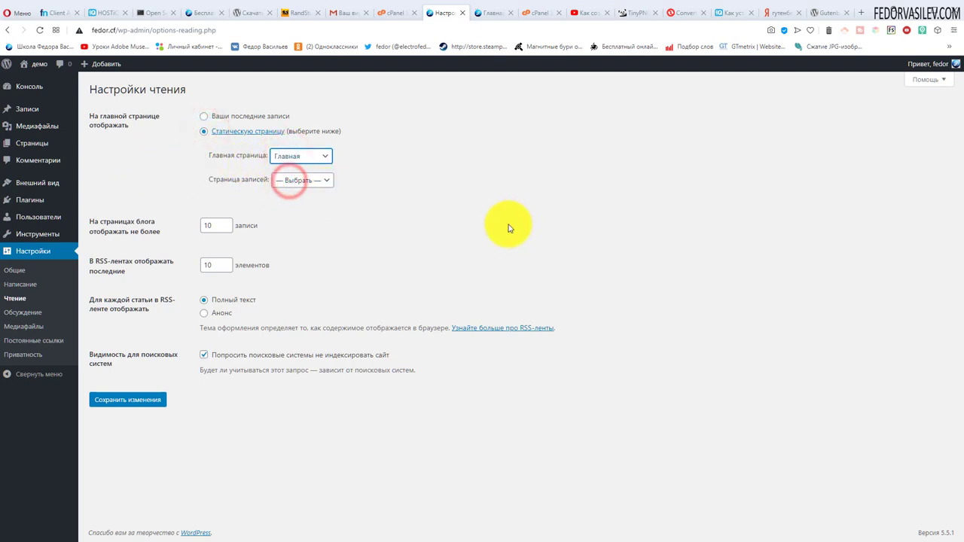
left_click(305, 183)
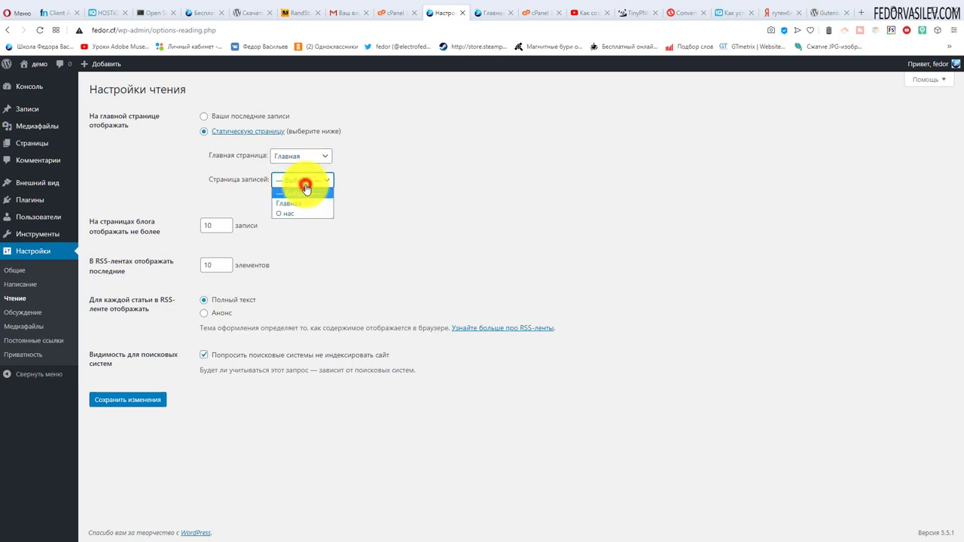
left_click(401, 180)
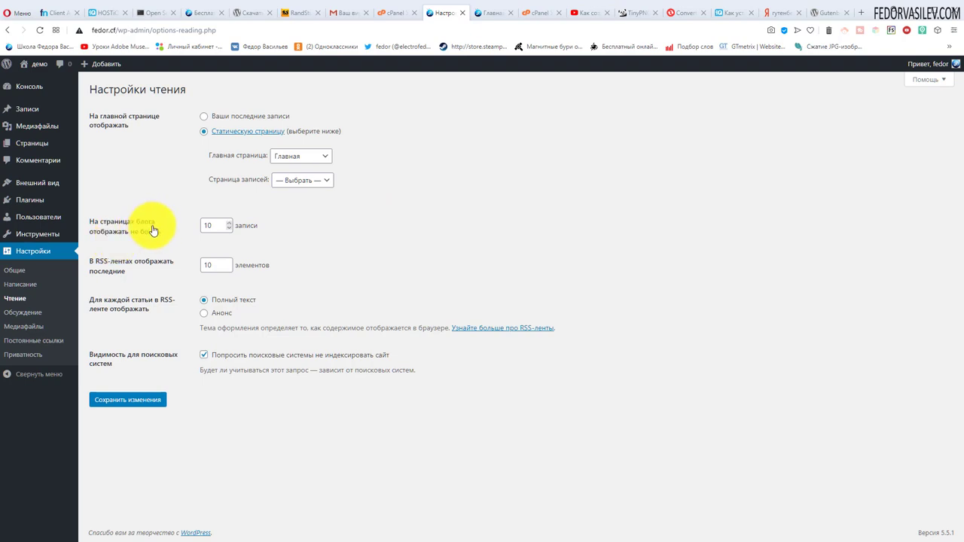
Examine the posts-per-page limit for blog pages and compare it with the posts listed on the live site
left_click(216, 225)
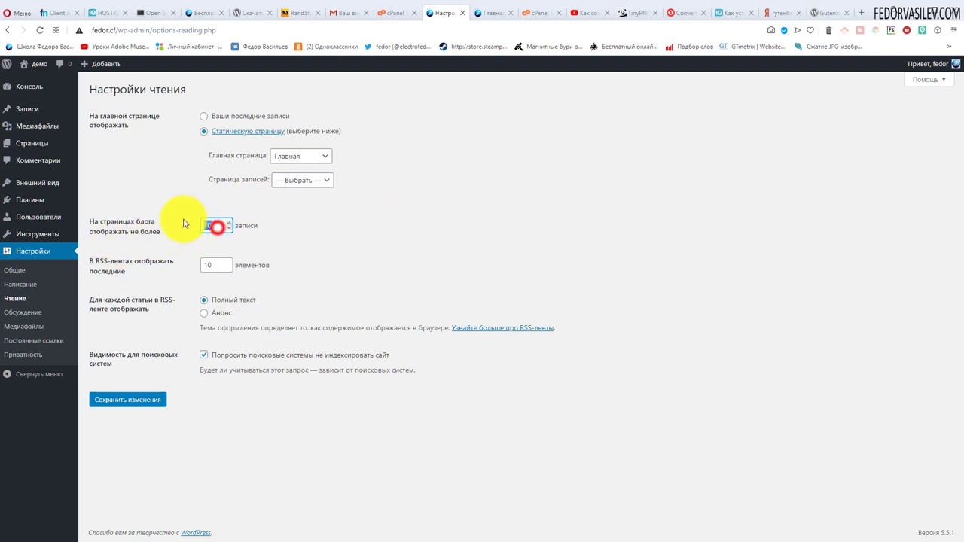
left_click(351, 239)
left_click(485, 19)
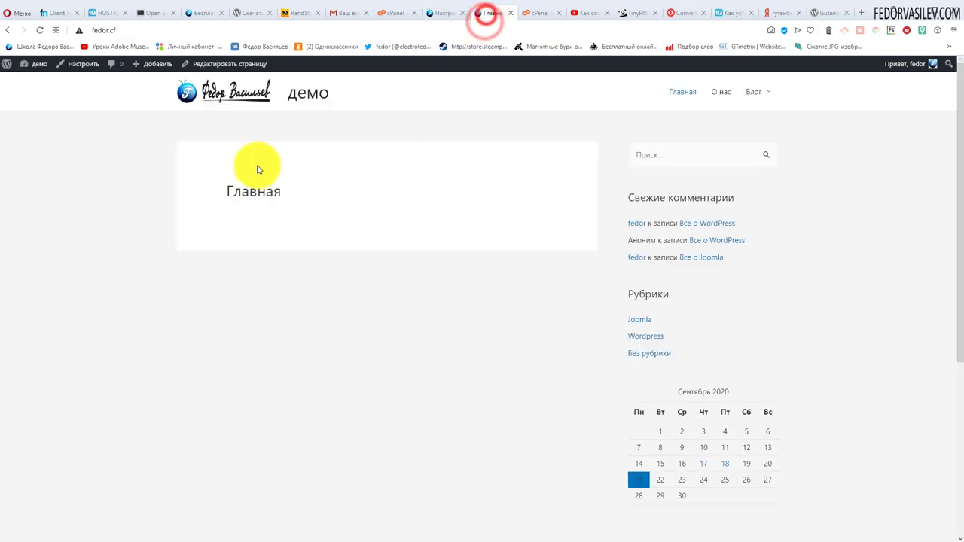
left_click(198, 86)
scroll(279, 201, "down", 2)
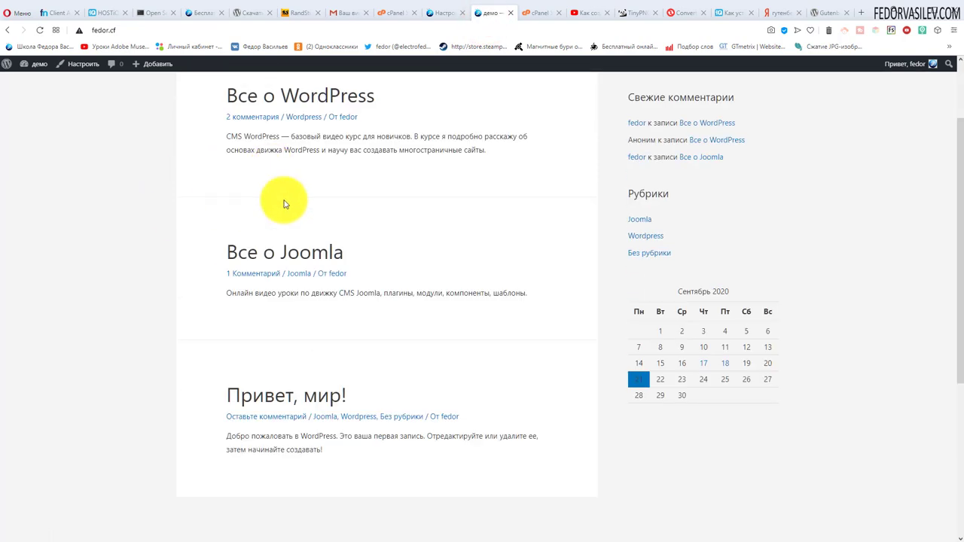
scroll(300, 301, "down", 2)
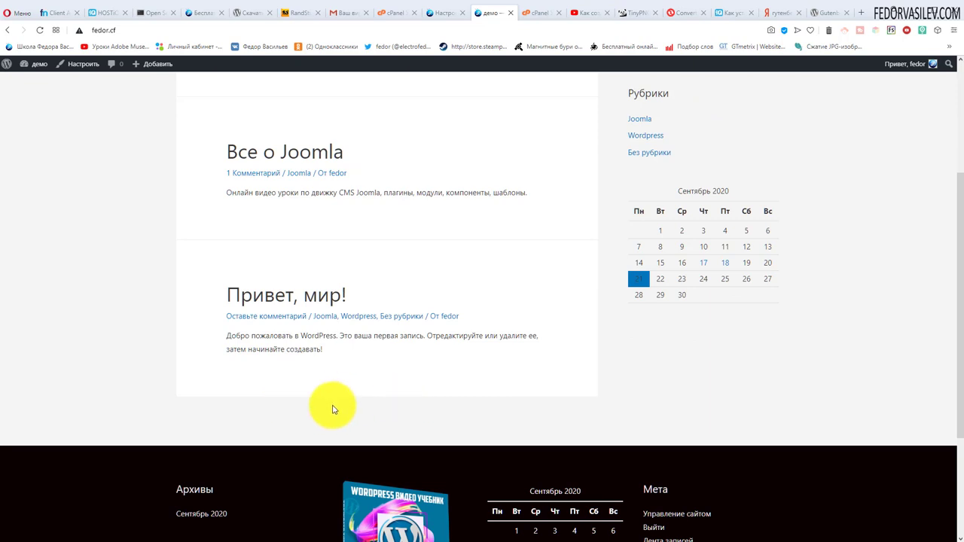
Return to the reading settings and examine the blog page and RSS feed item limits without changing them
left_click(440, 12)
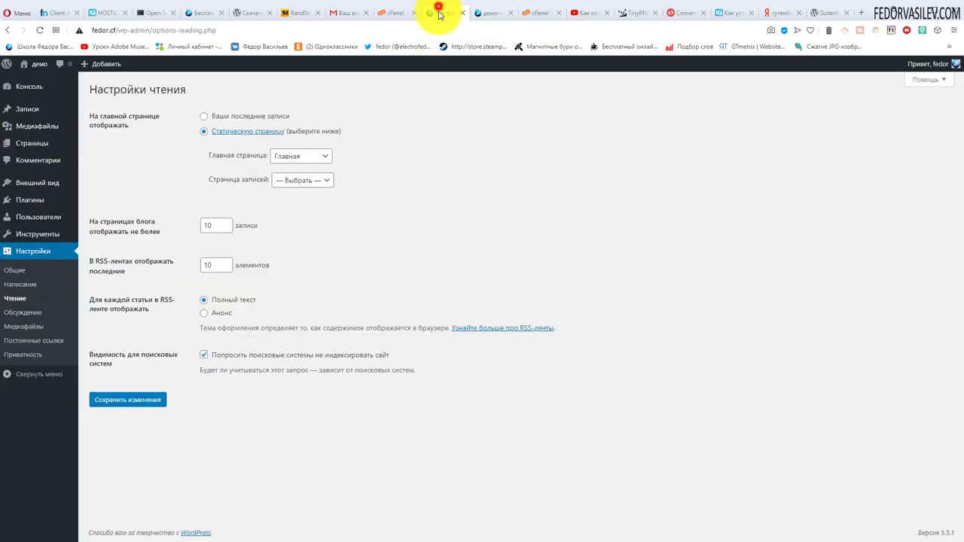
double_click(214, 225)
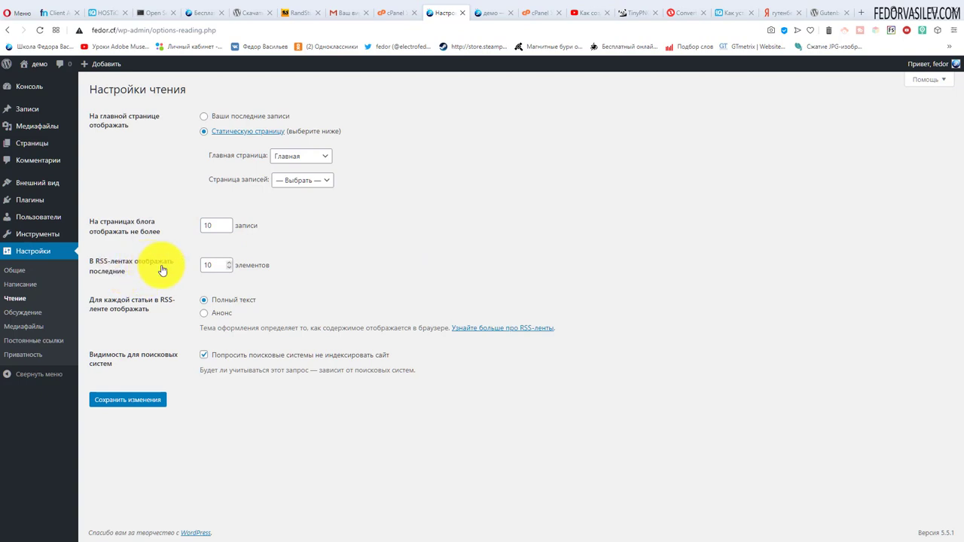
left_click(213, 264)
left_click(483, 264)
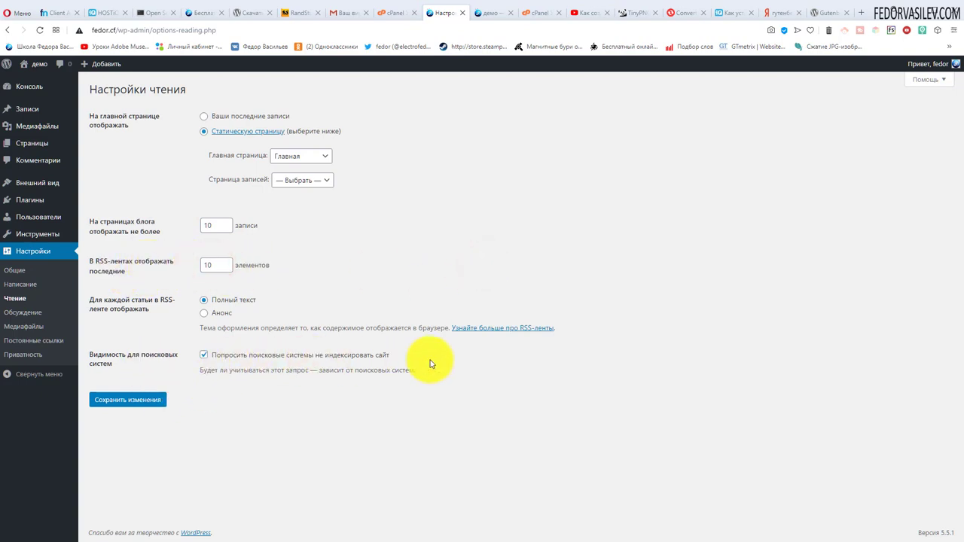
Turn off the request asking search engines not to index the site and save the reading settings
left_click(205, 356)
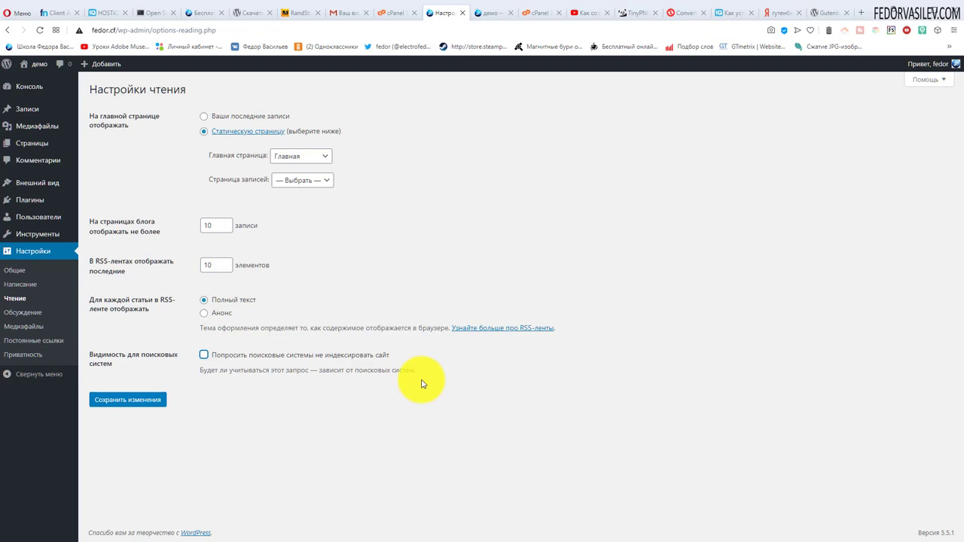
left_click(123, 405)
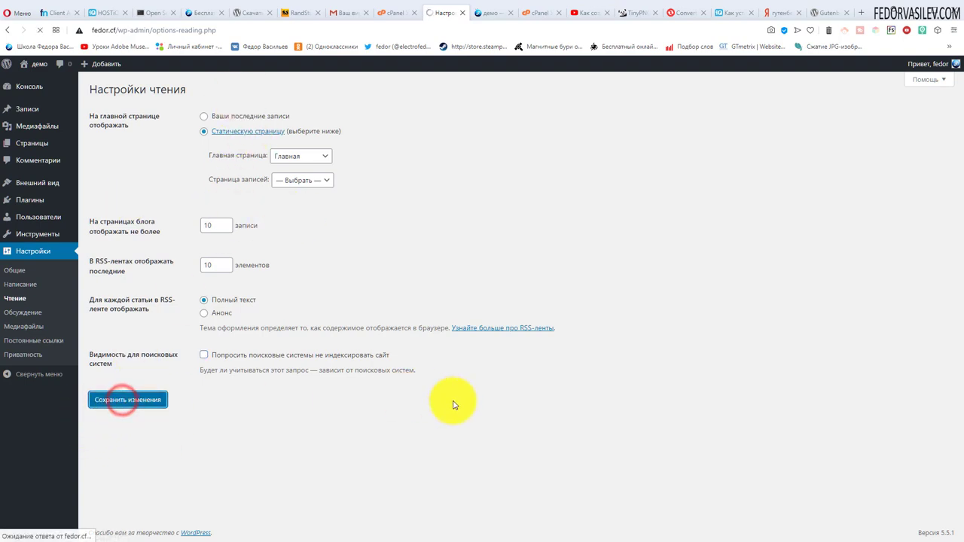
Open the Discussion (Обсуждение) settings page and examine the comment options down to the disallowed comment keywords field
left_click(23, 314)
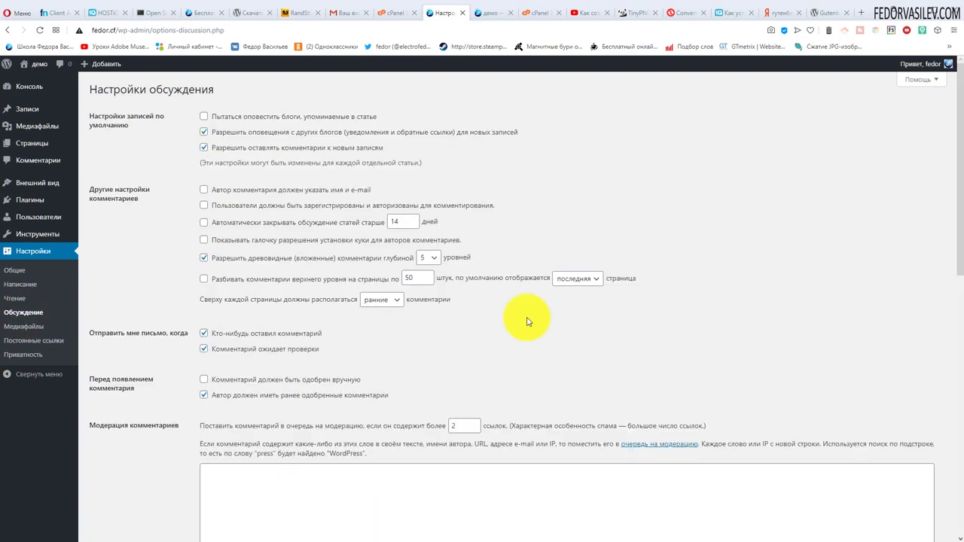
scroll(460, 297, "down", 1)
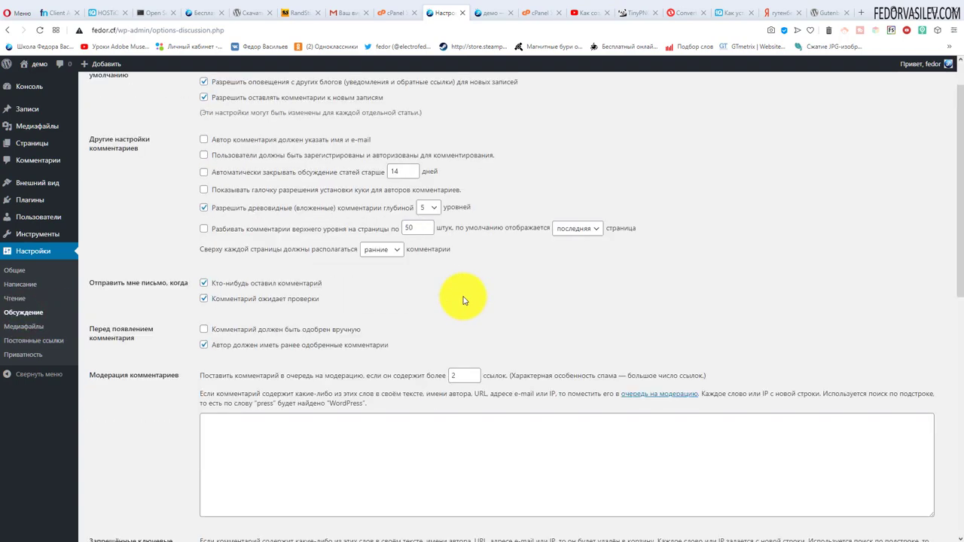
scroll(463, 300, "up", 1)
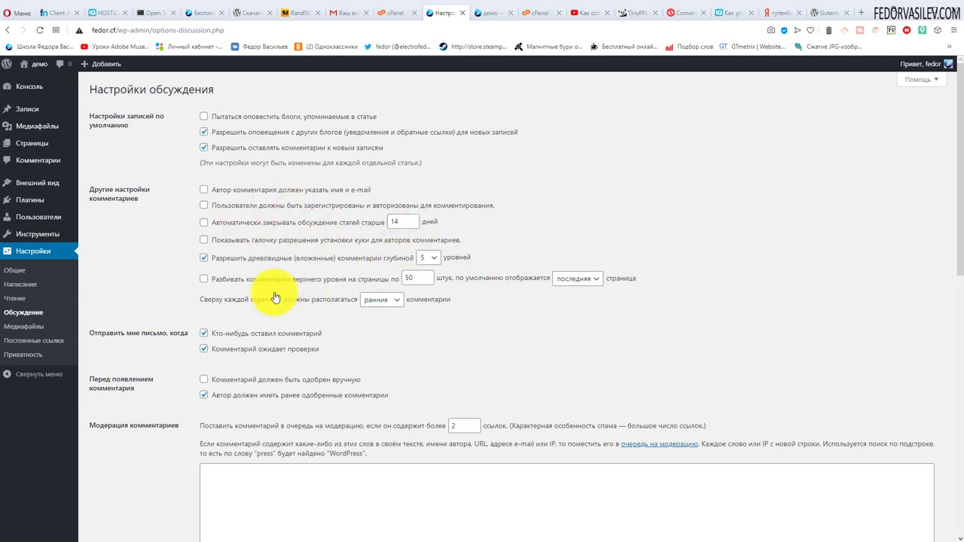
scroll(555, 159, "down", 5)
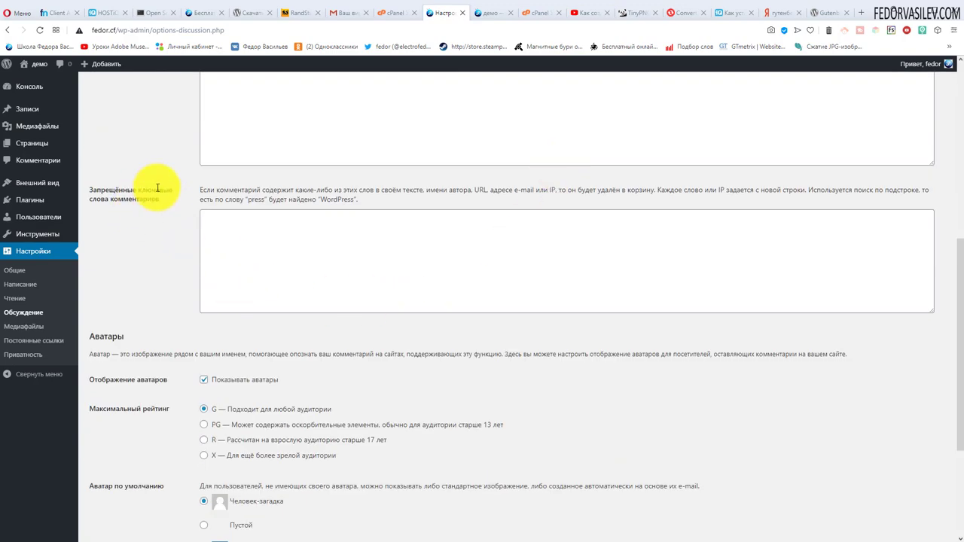
left_click(241, 248)
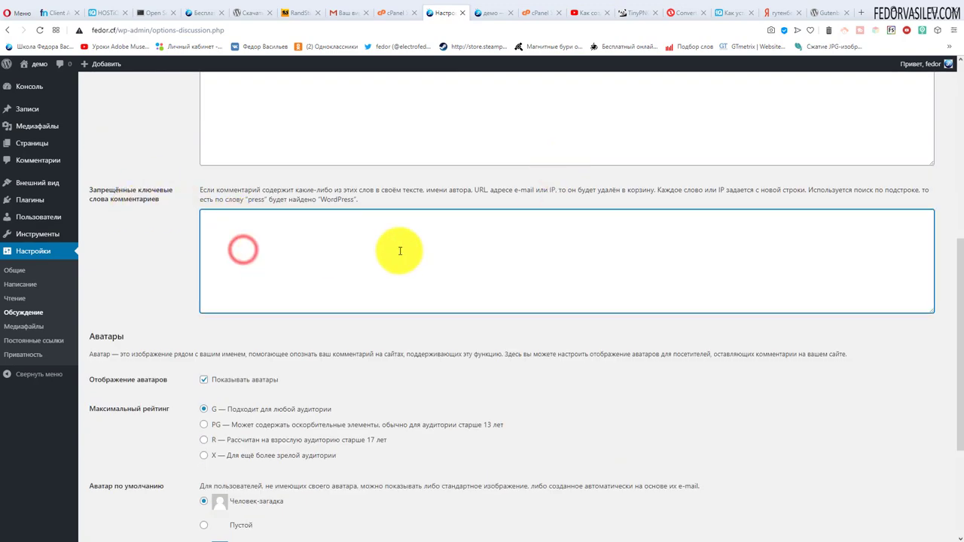
Review the avatar options and open the Media (Медиафайлы) settings page to examine the thumbnail and medium image sizes
scroll(398, 247, "down", 1)
scroll(418, 247, "down", 2)
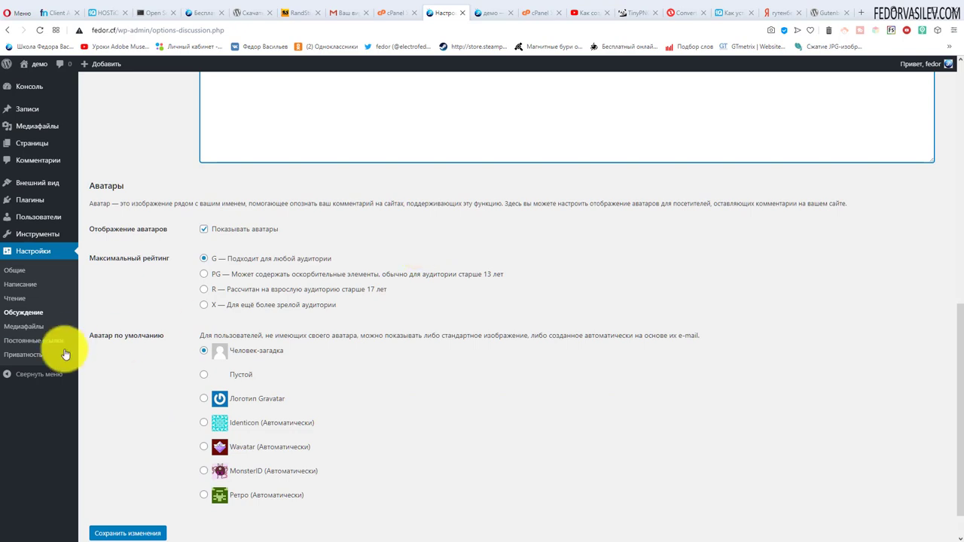
left_click(16, 326)
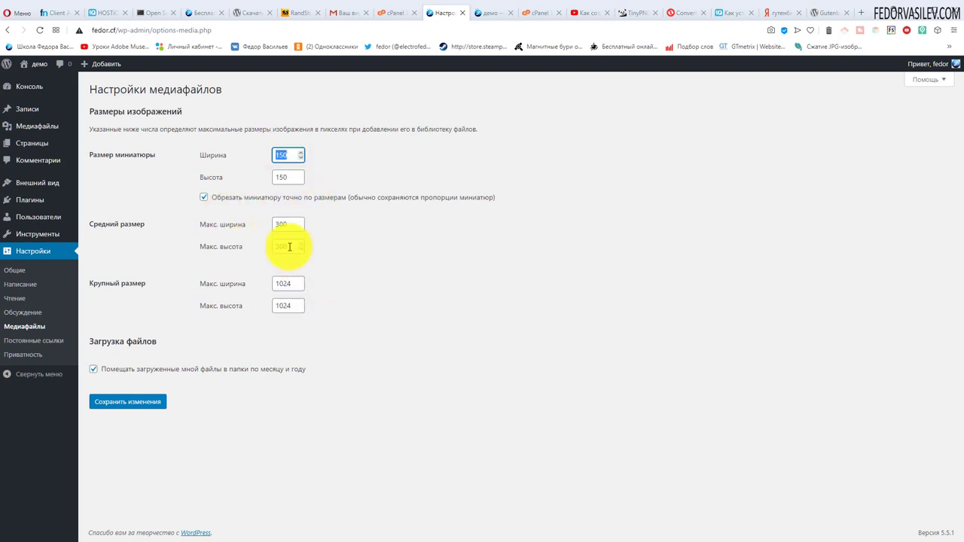
double_click(290, 220)
double_click(290, 248)
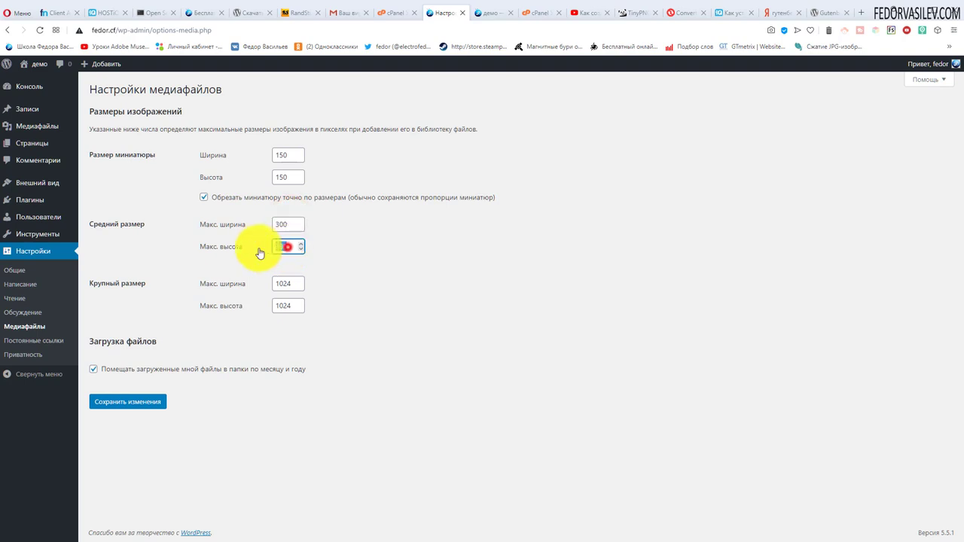
double_click(280, 177)
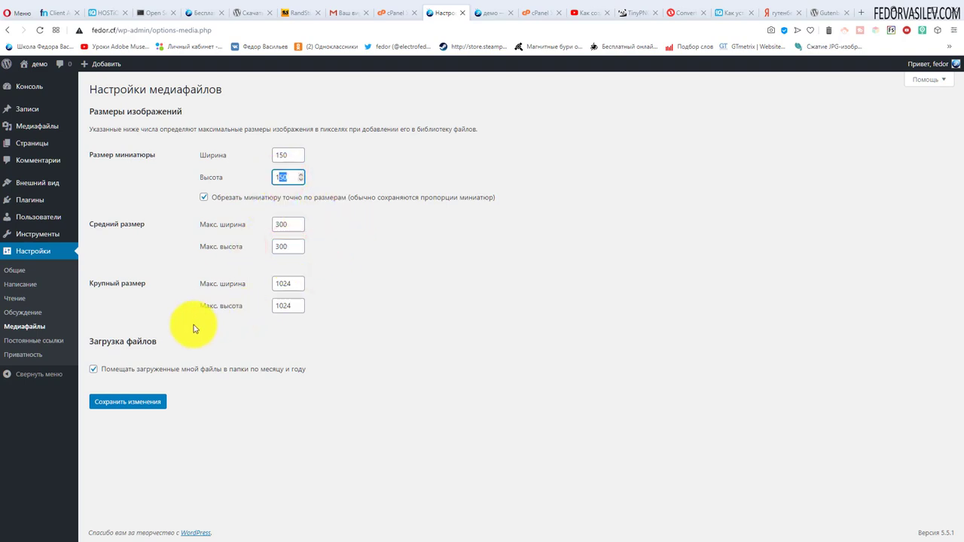
Open the Permalinks (Постоянные ссылки) settings page and examine the example address of the plain (Простые) structure
left_click(33, 341)
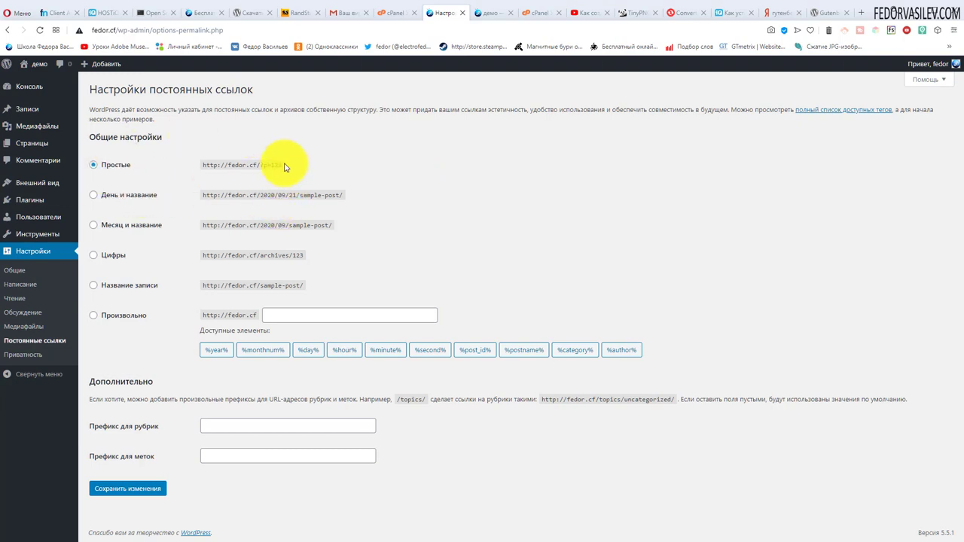
left_click_drag(282, 163, 204, 163)
left_click(400, 167)
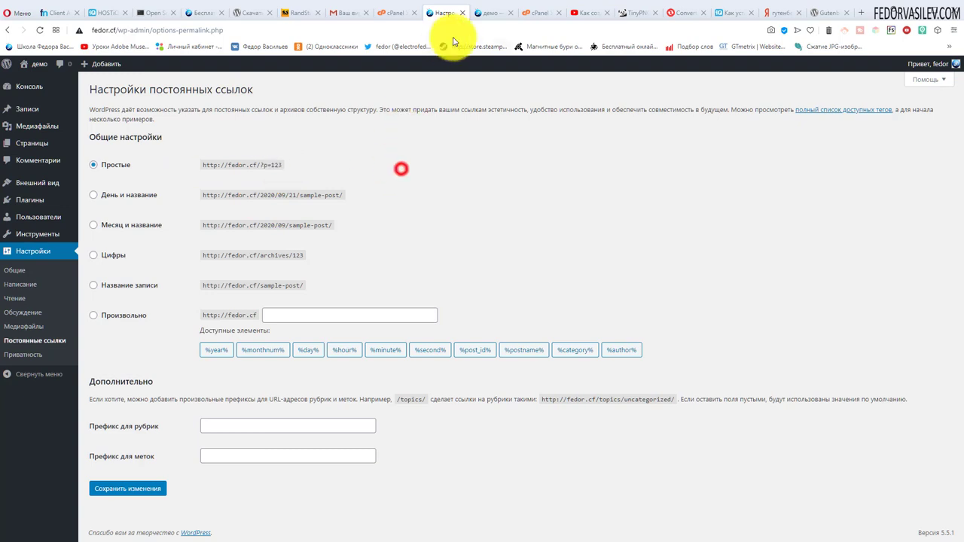
Switch to the live site, open the "О нас" page and reveal its full address
left_click(486, 10)
scroll(249, 215, "up", 3)
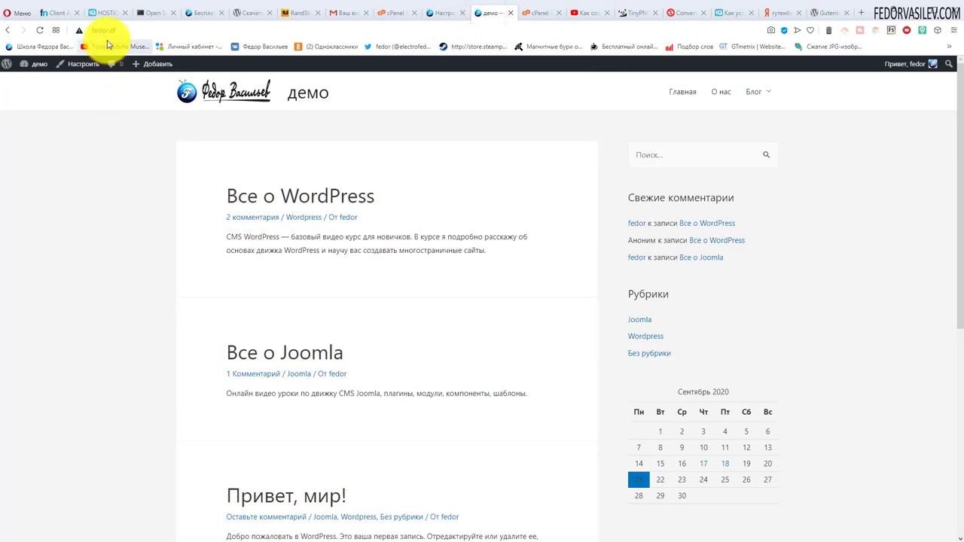
left_click(109, 29)
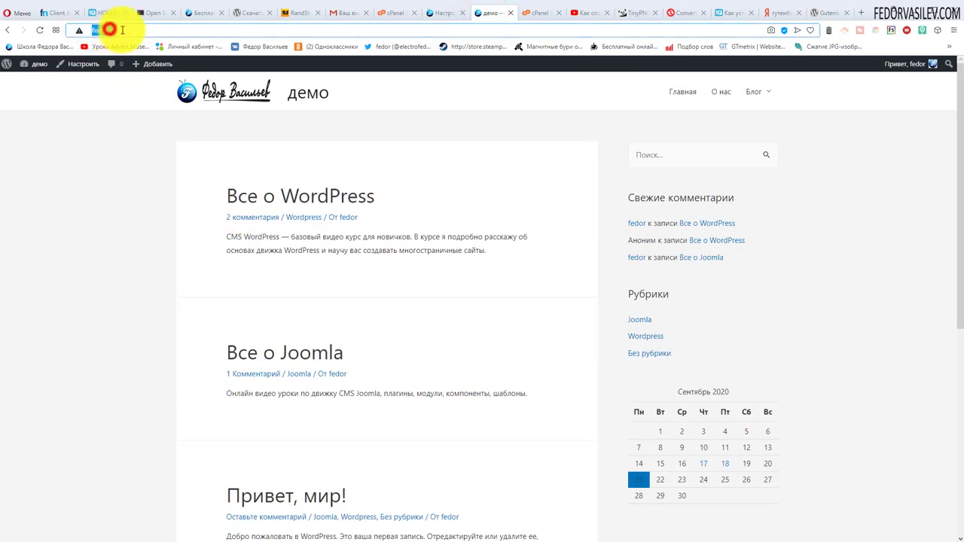
left_click(717, 94)
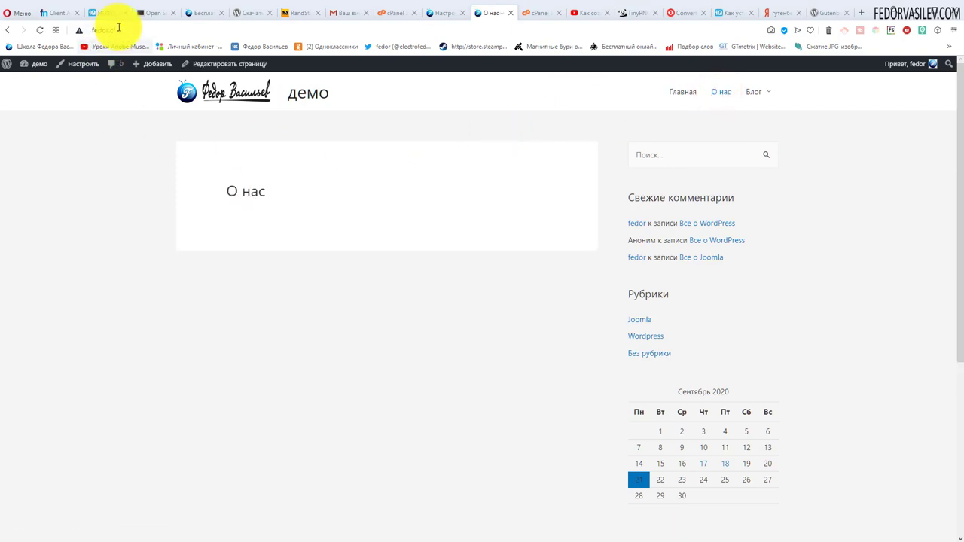
left_click(119, 28)
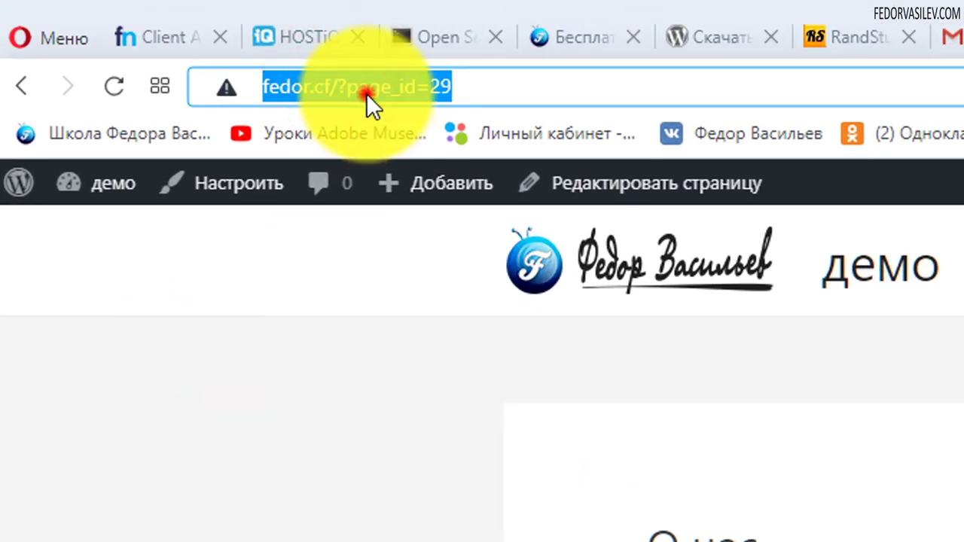
Examine the "О нас" page address, highlighting the page_id part that follows the domain
left_click(152, 35)
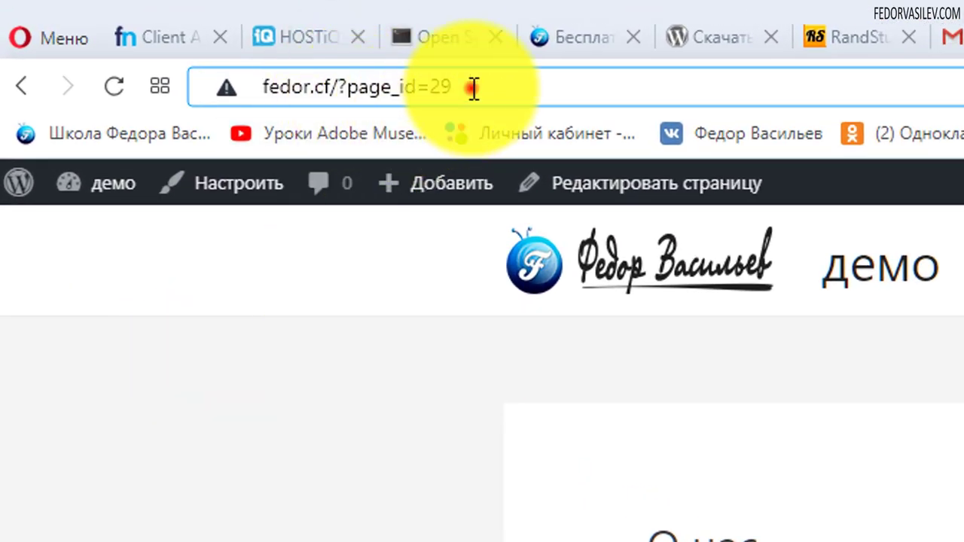
left_click_drag(468, 86, 242, 98)
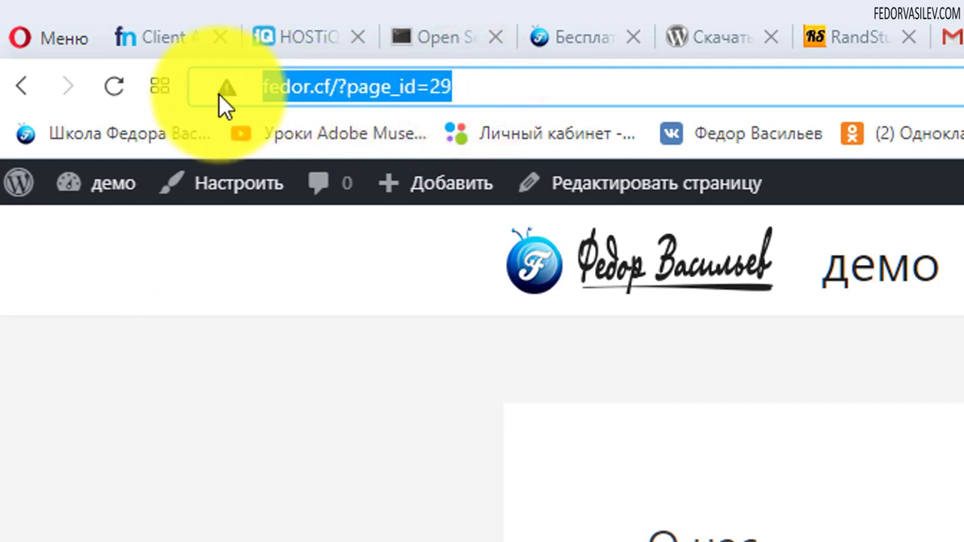
left_click(417, 83)
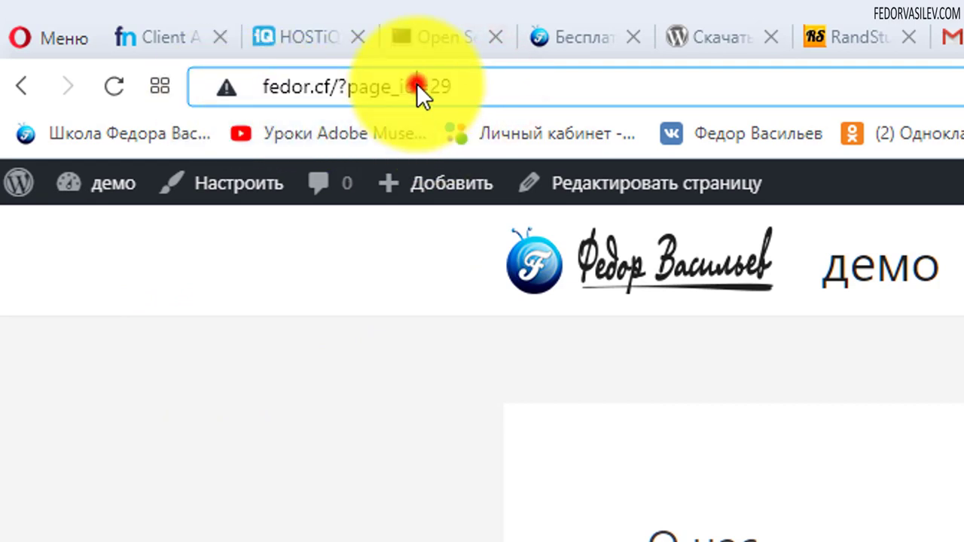
left_click(343, 88)
left_click_drag(344, 86, 354, 105)
left_click(358, 90)
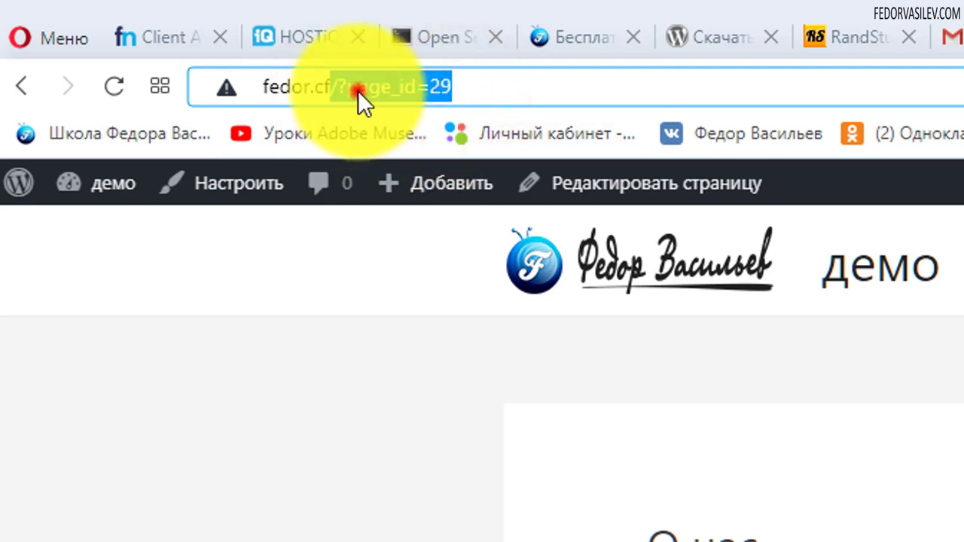
left_click_drag(339, 87, 459, 88)
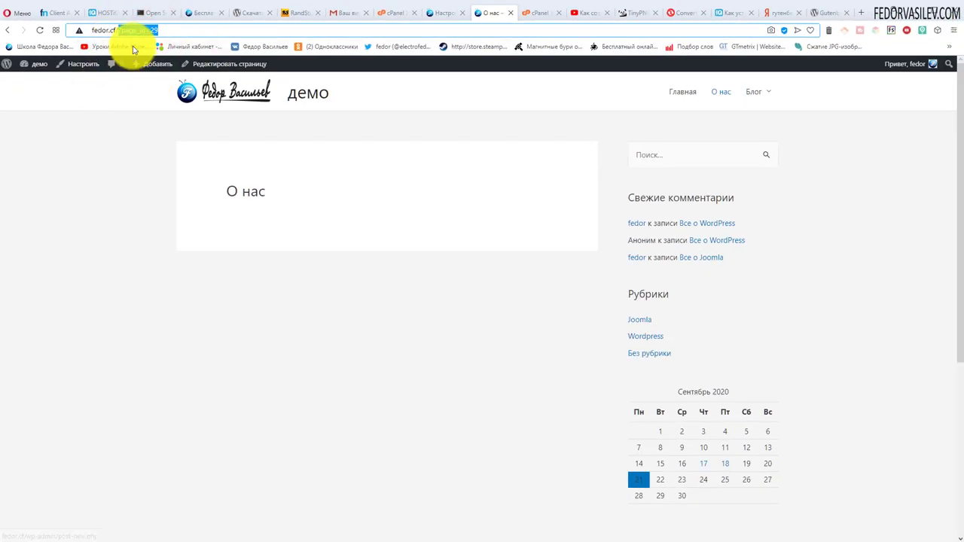
Set the permalink structure to post name (Название записи), /%postname%/, and save the settings
left_click(445, 14)
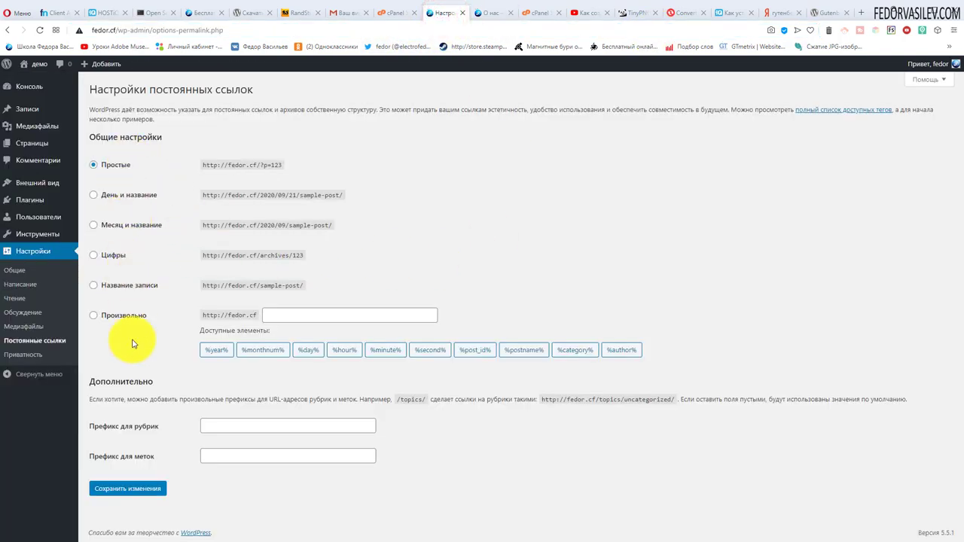
left_click(95, 285)
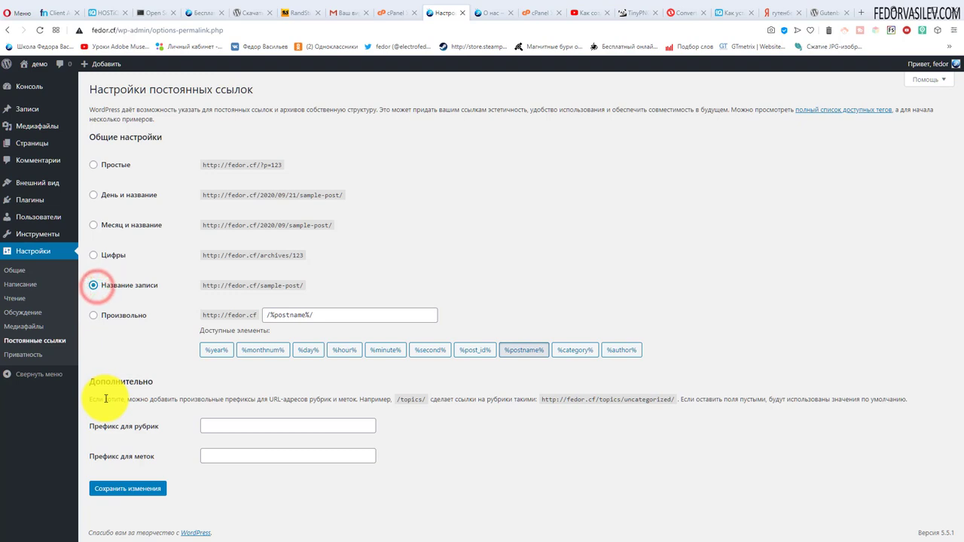
left_click_drag(319, 314, 274, 315)
left_click(388, 270)
left_click(305, 314)
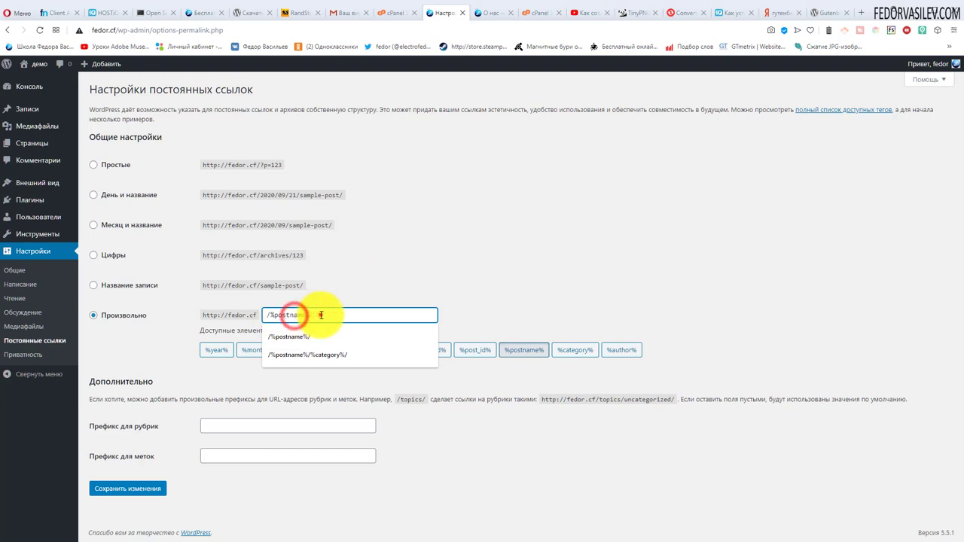
left_click(94, 285)
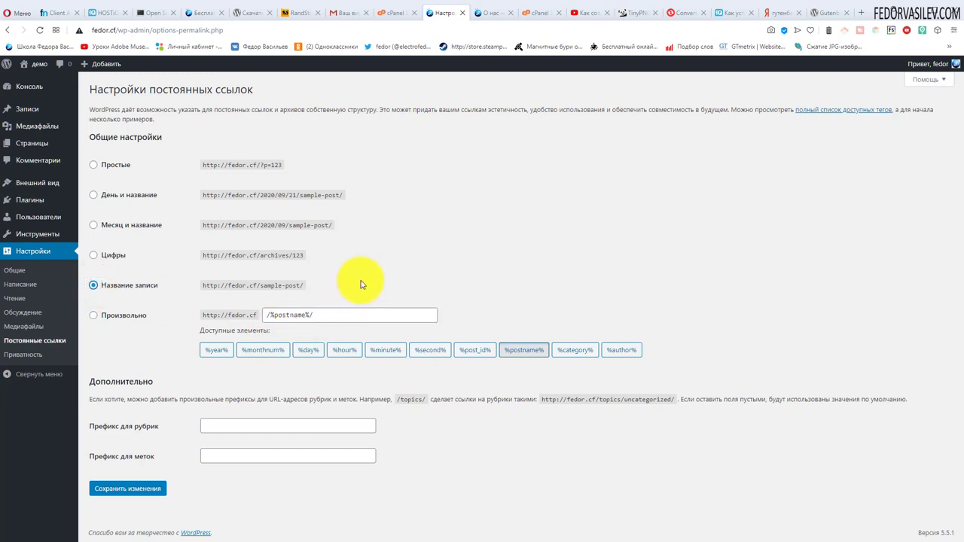
left_click(148, 490)
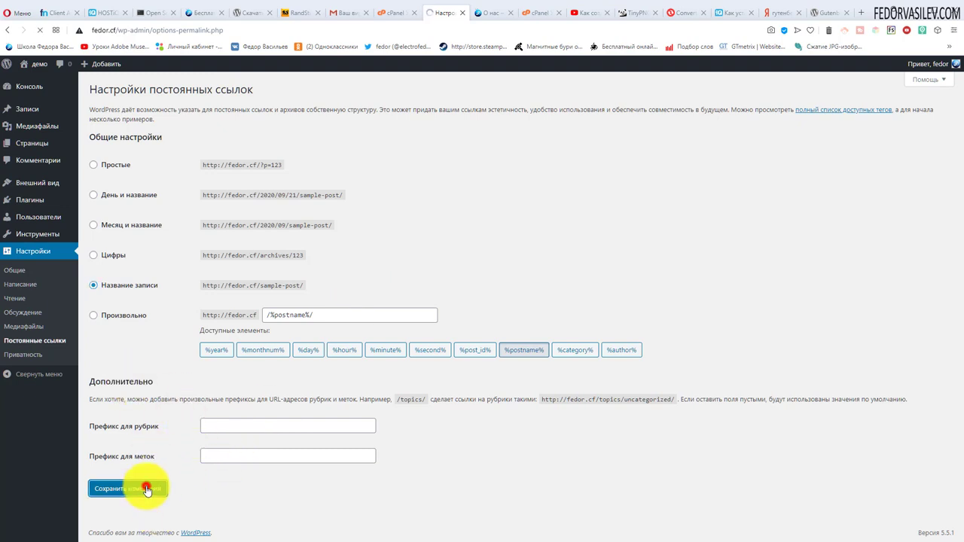
Reload the "О нас" page on the live site and examine the slug in its new address
left_click(488, 13)
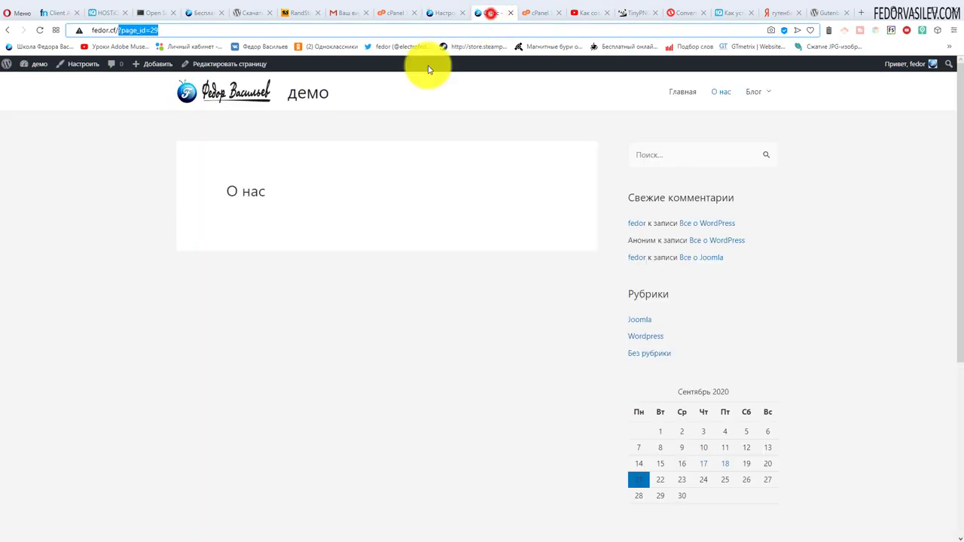
left_click(39, 30)
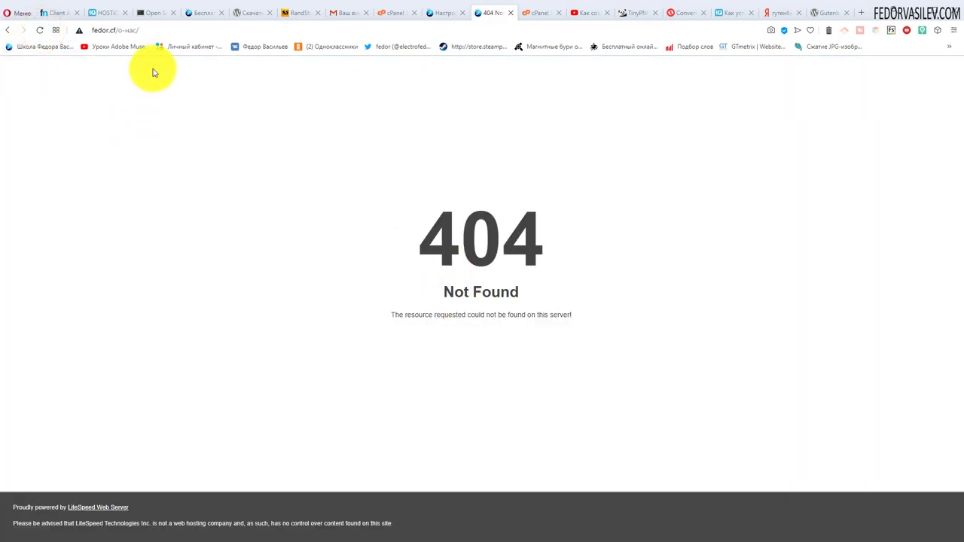
left_click(151, 30)
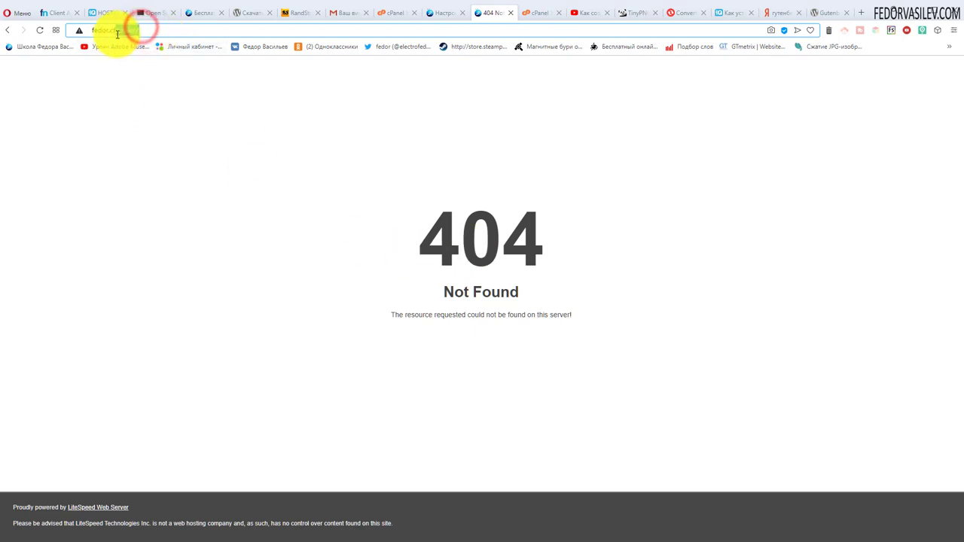
left_click_drag(118, 34, 115, 33)
Return to the site's home page, reload it and open the "О нас" page from there
left_click(8, 34)
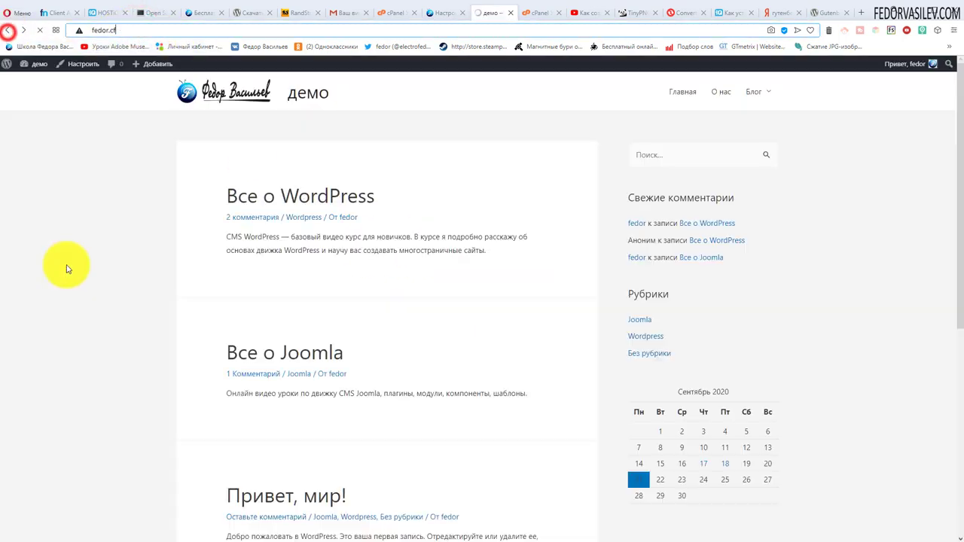
left_click(115, 32)
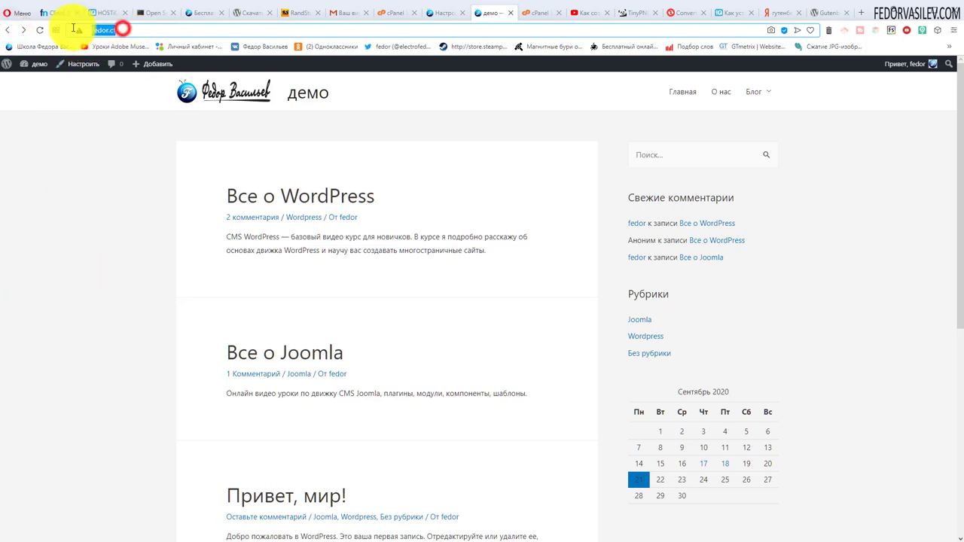
left_click(40, 30)
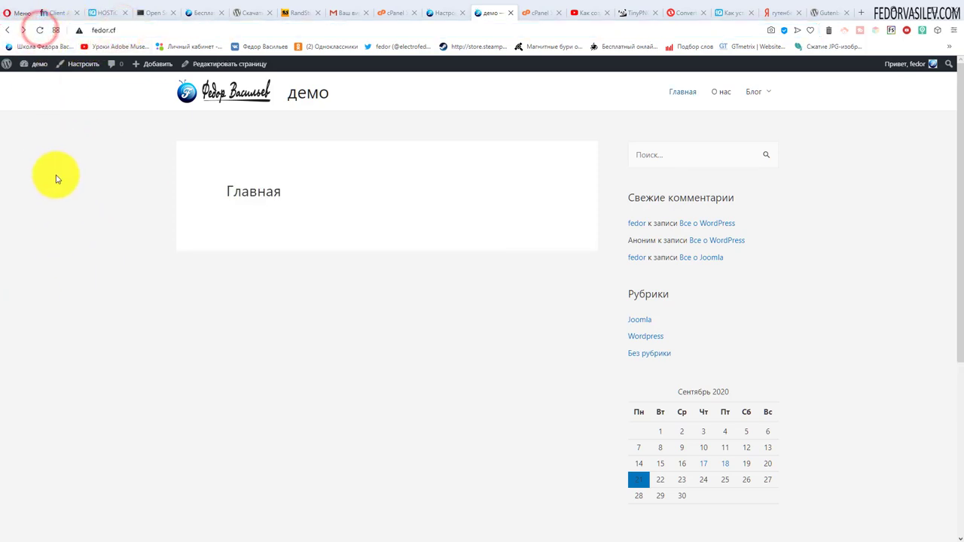
left_click(720, 91)
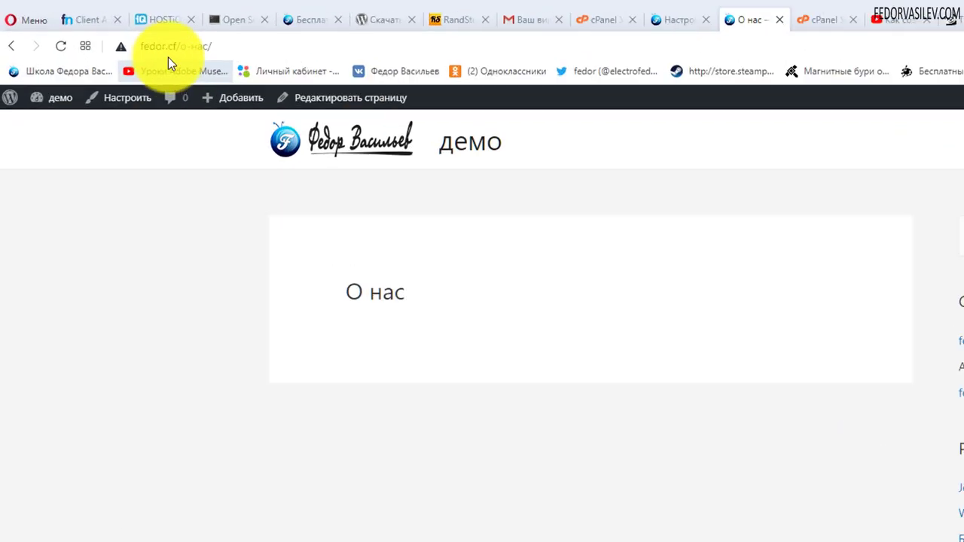
Examine the domain and the "о-нас" slug in the page's address, highlighting each part
left_click(128, 32)
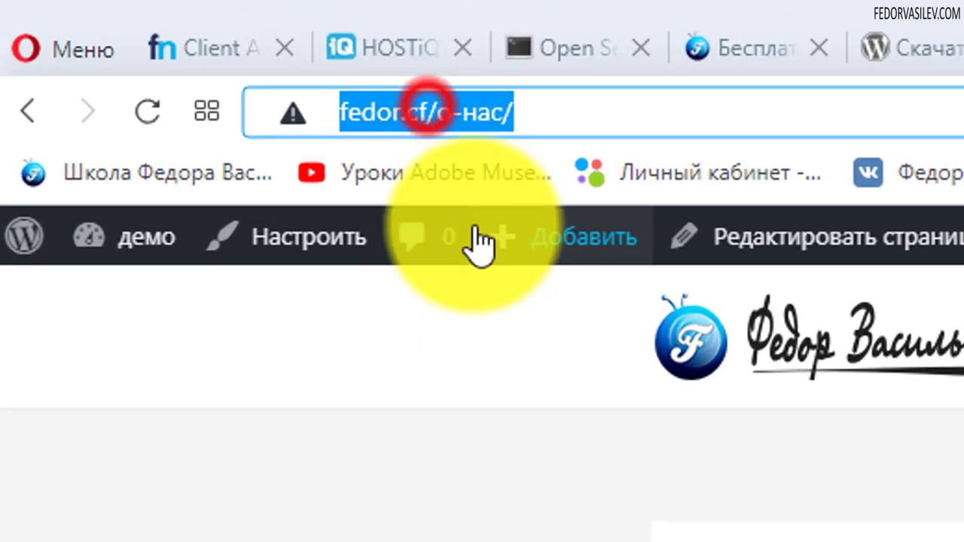
left_click(475, 118)
left_click_drag(550, 107, 441, 168)
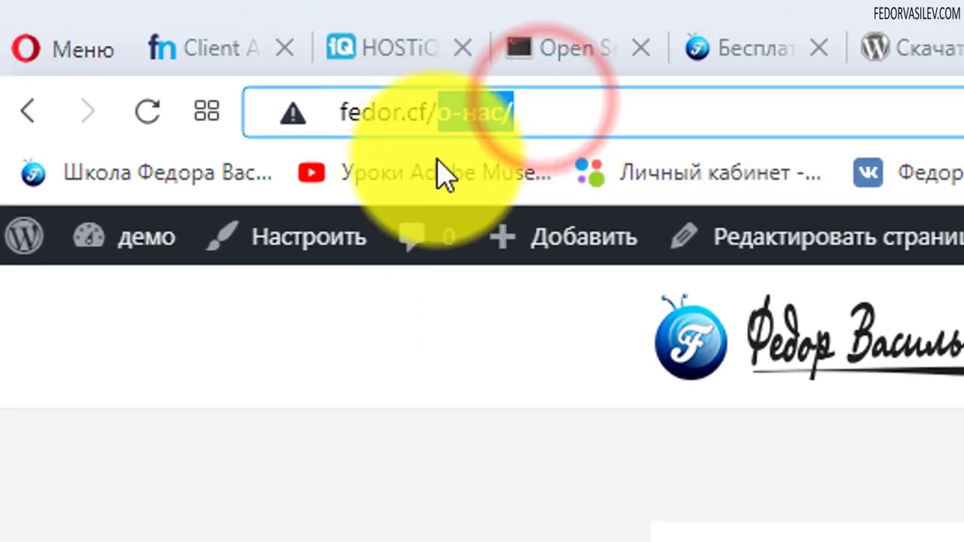
left_click(517, 113)
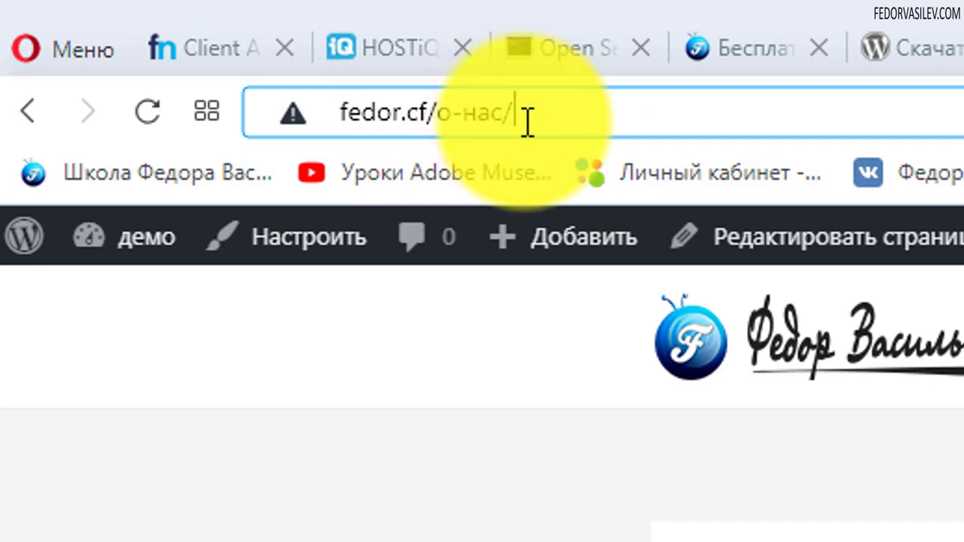
left_click(531, 115)
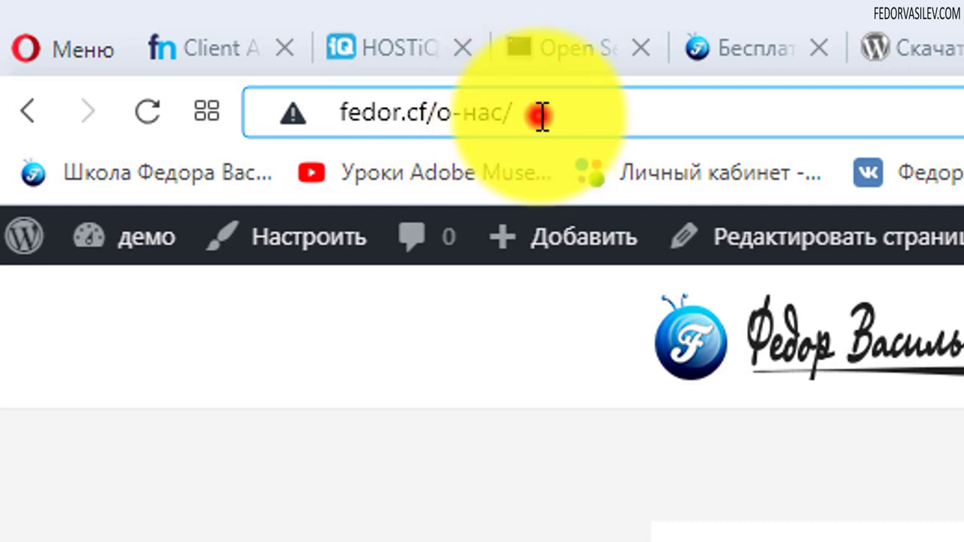
left_click(531, 113)
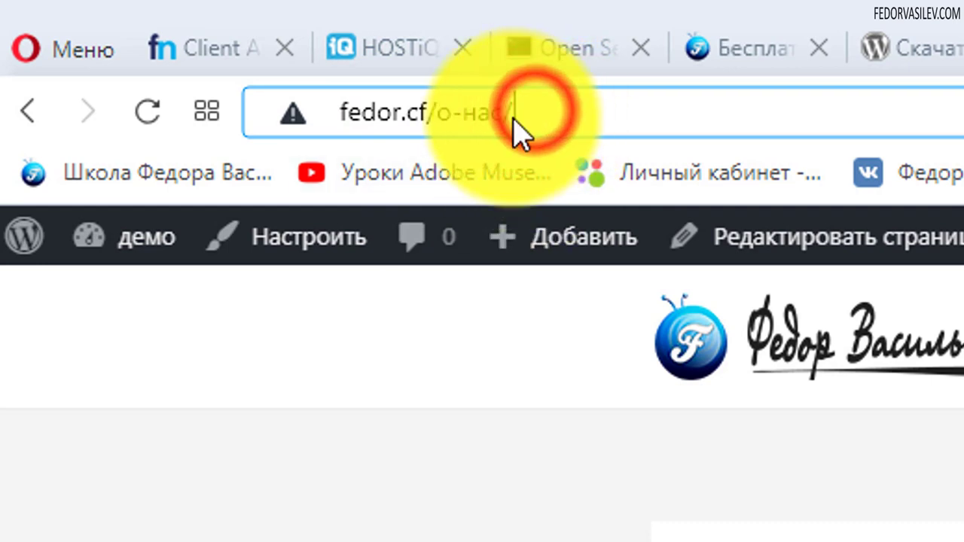
double_click(430, 109)
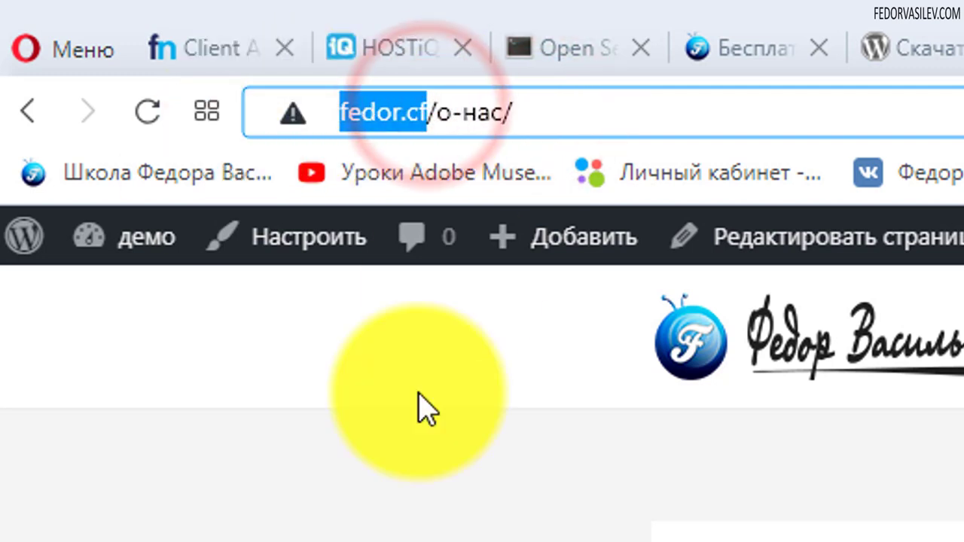
left_click(565, 114)
left_click_drag(576, 109, 438, 113)
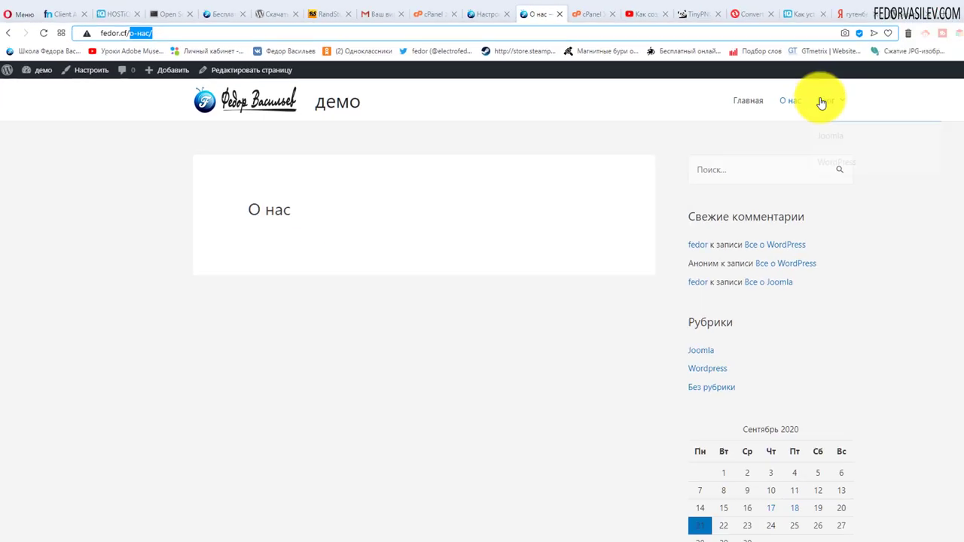
Open the Joomla category from the blog menu, check its address and open the post "Все о Joomla"
mouse_move(750, 92)
left_click(758, 123)
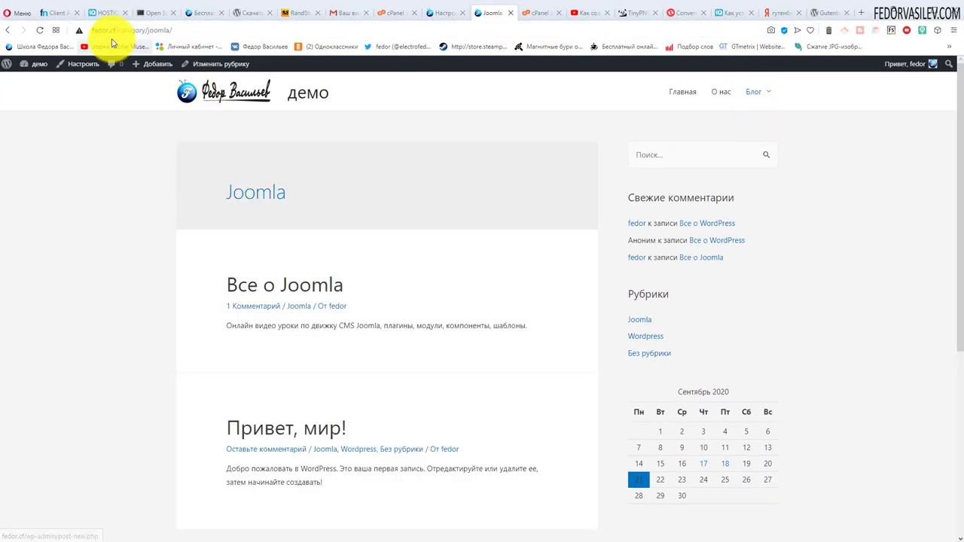
left_click(124, 28)
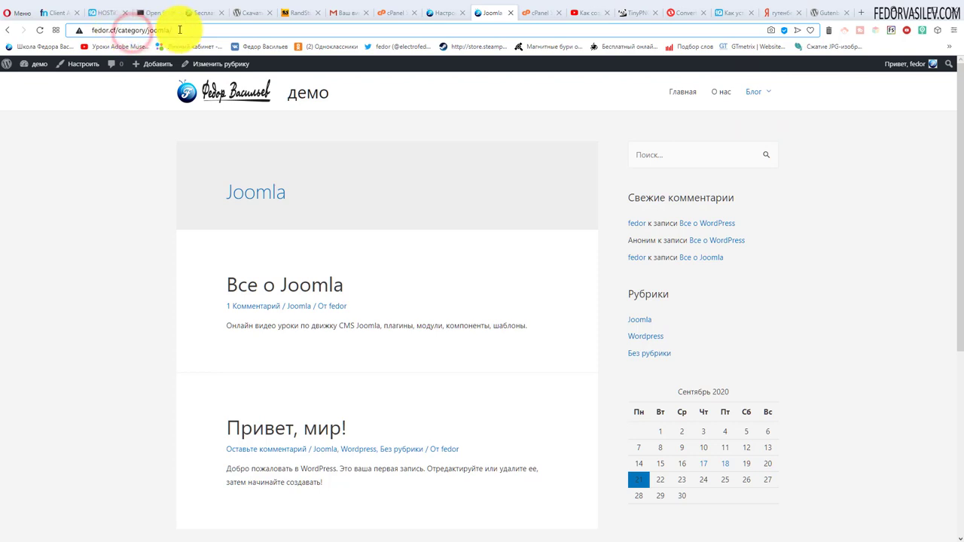
left_click(265, 284)
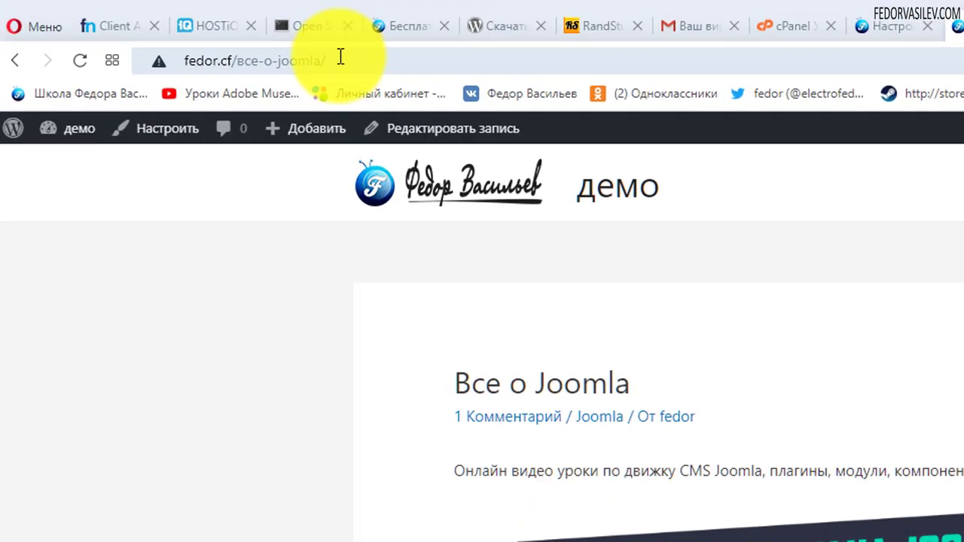
Compare the slug in the post's address with its title, highlighting both
left_click_drag(168, 29, 130, 33)
left_click_drag(430, 113, 387, 133)
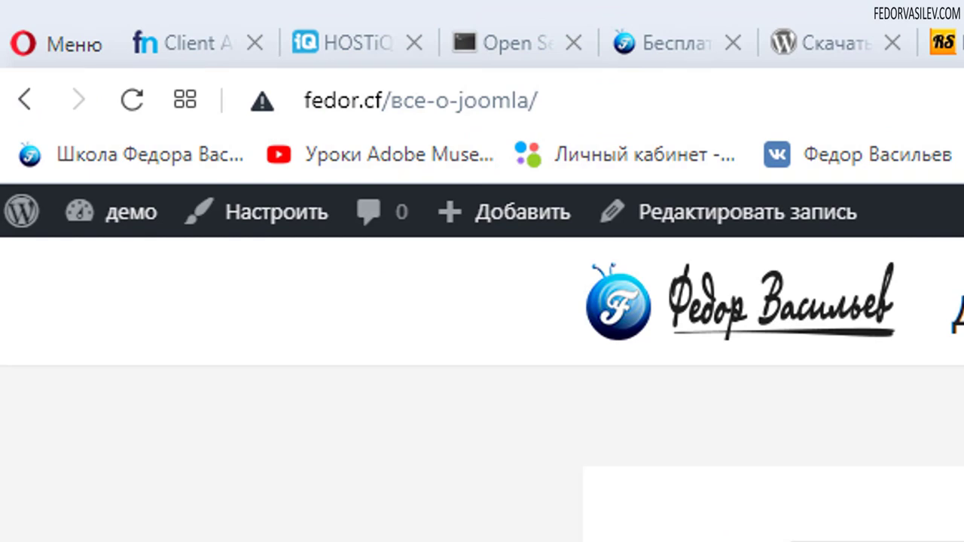
left_click_drag(577, 89, 397, 114)
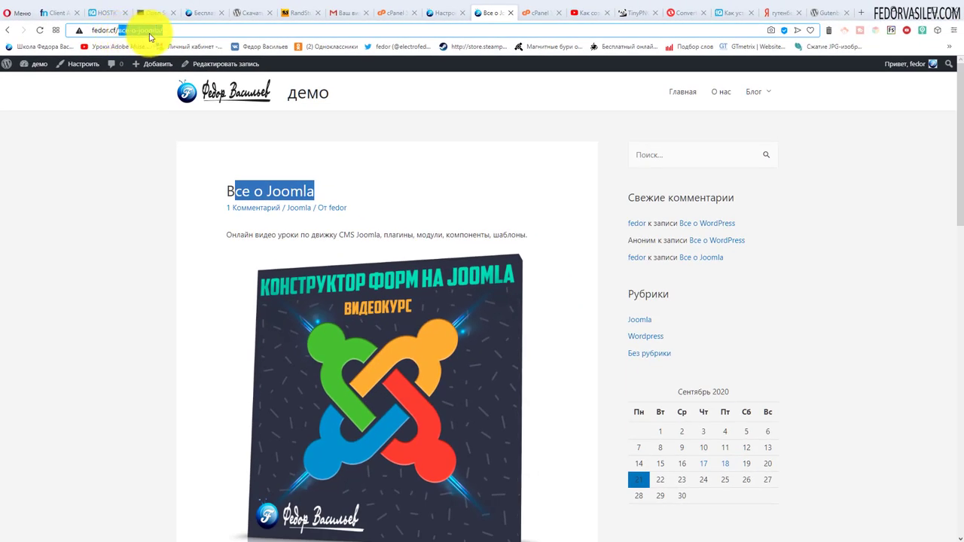
left_click(445, 13)
left_click(493, 12)
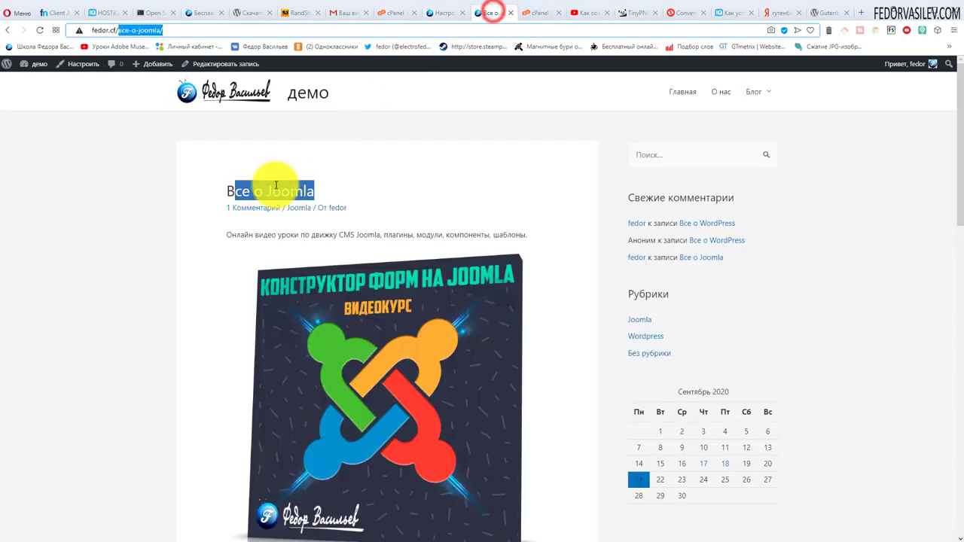
Skim the post down to its comment section and examine the domain and slug parts of its address
scroll(402, 166, "down", 5)
scroll(421, 317, "down", 3)
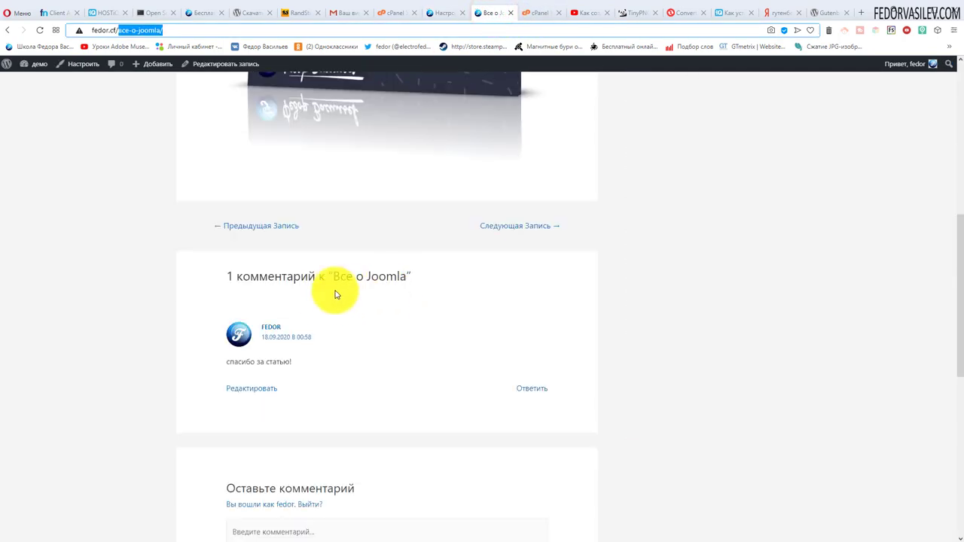
scroll(335, 290, "down", 3)
scroll(334, 279, "up", 10)
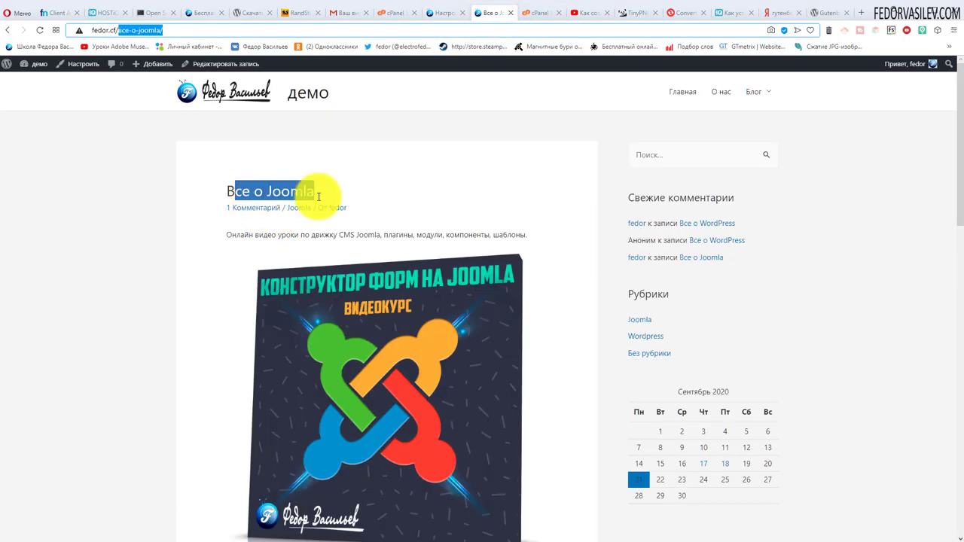
left_click(175, 32)
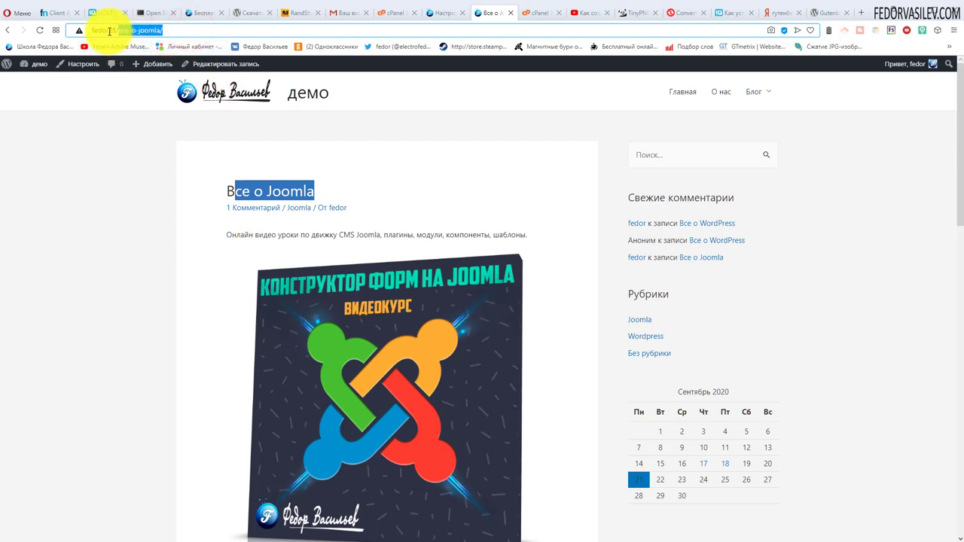
left_click_drag(117, 30, 54, 30)
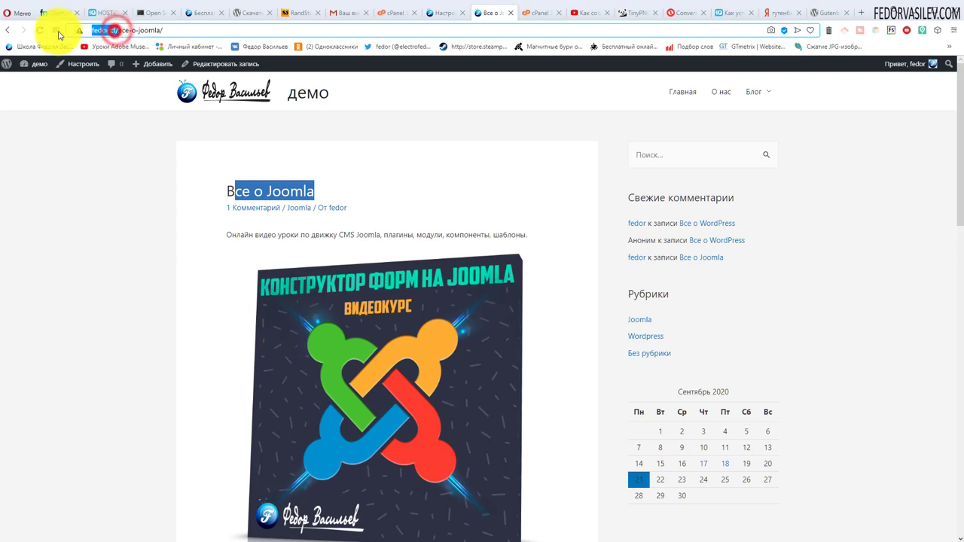
mouse_move(143, 71)
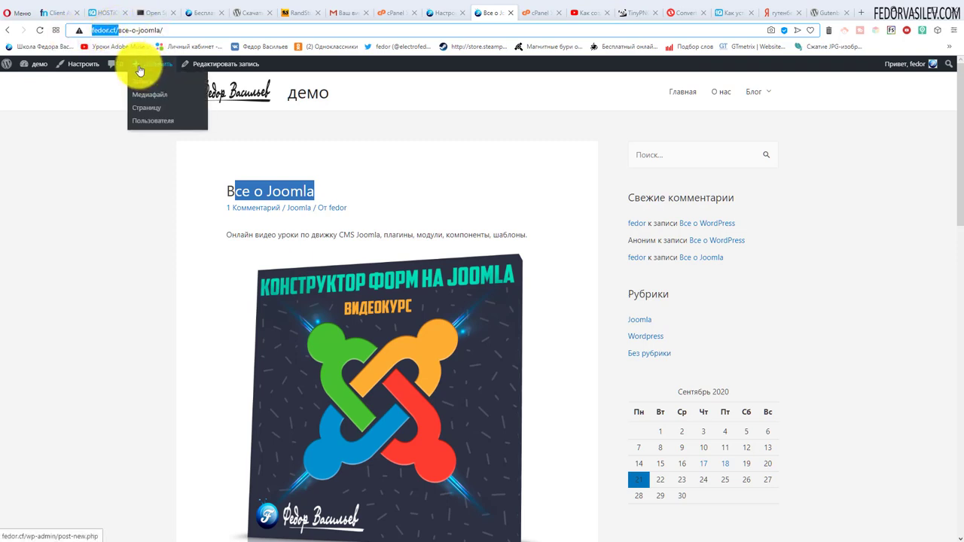
left_click_drag(183, 29, 113, 35)
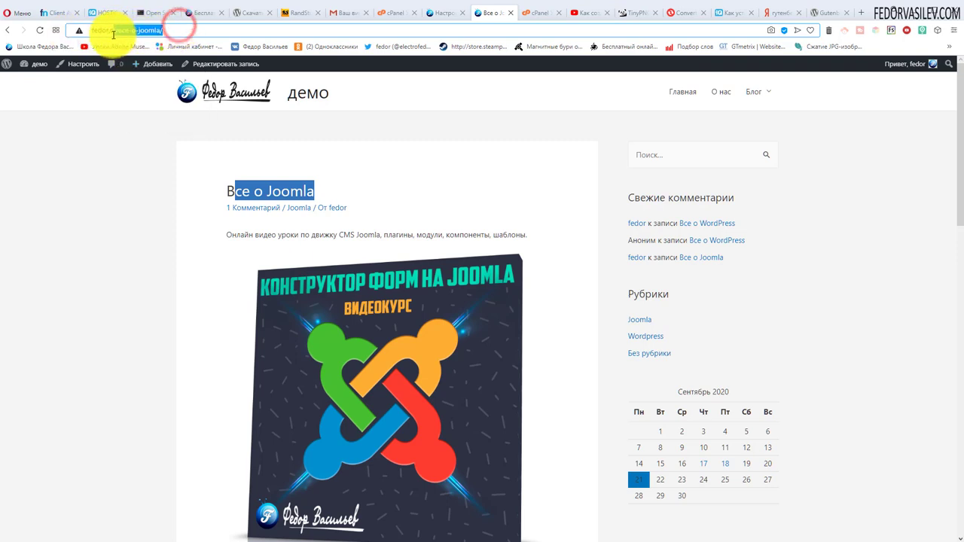
Return to the permalink settings and try out the %postname% and %category% tags in the custom structure
left_click(441, 13)
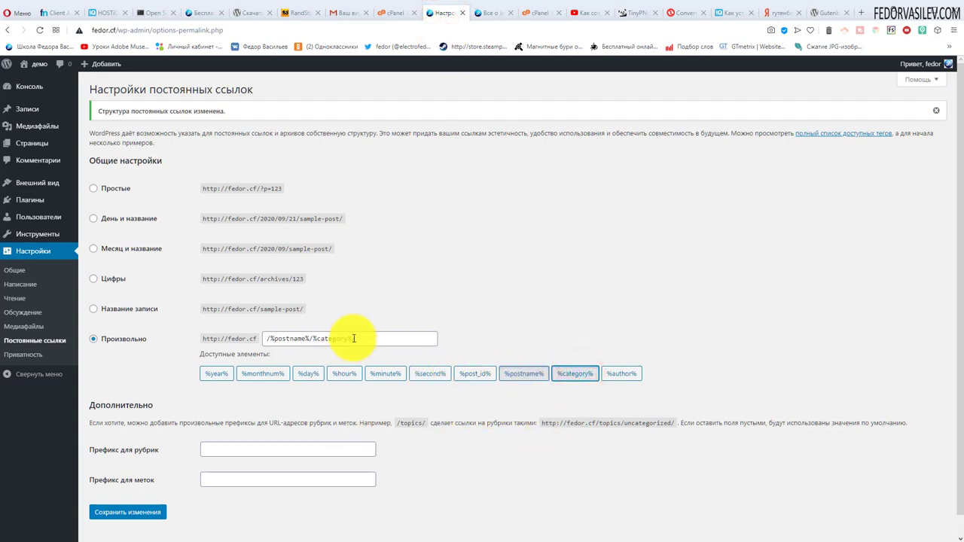
left_click_drag(352, 338, 256, 340)
left_click(282, 339)
left_click(524, 373)
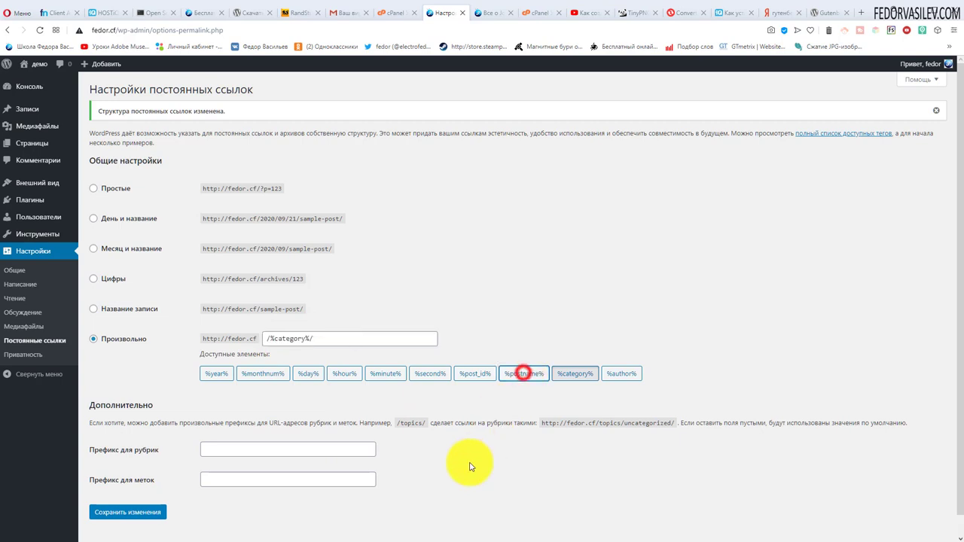
left_click_drag(323, 338, 254, 338)
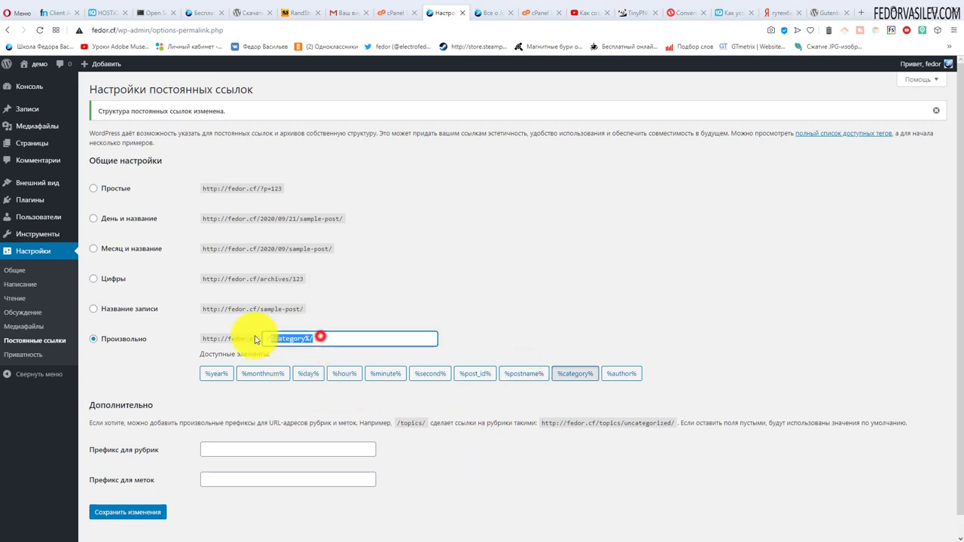
left_click(467, 404)
left_click(519, 374)
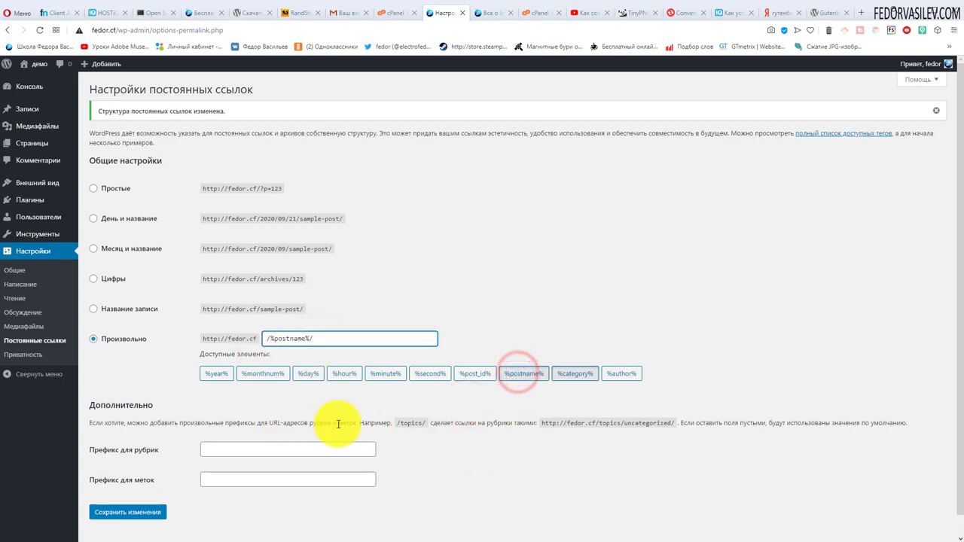
Set the custom permalink structure (Произвольно) to /%category%/%postname%/ and save the settings
left_click(565, 374)
left_click(523, 374)
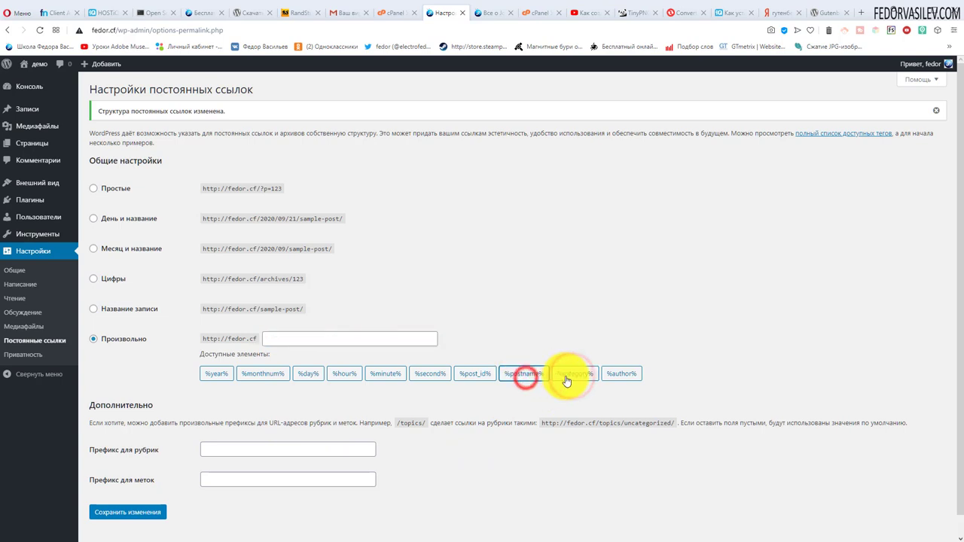
left_click(523, 374)
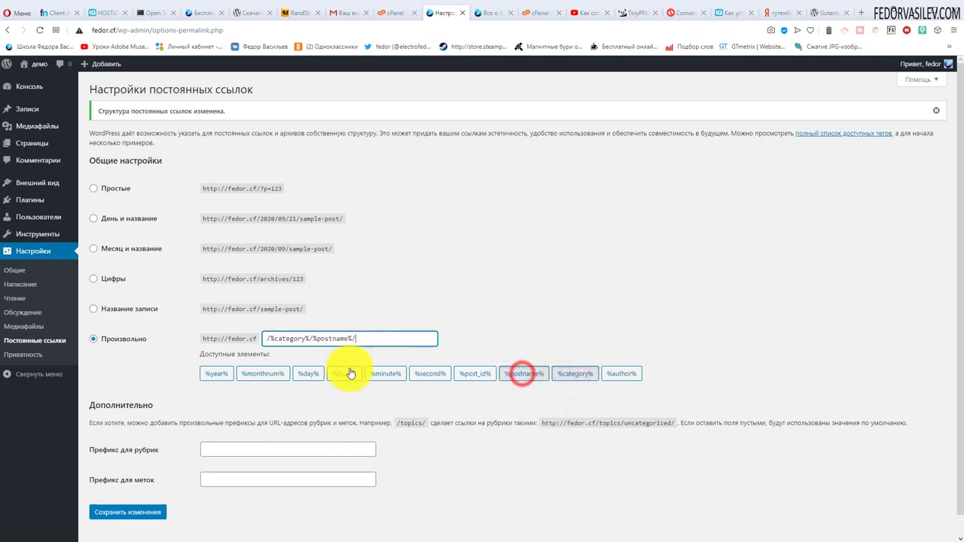
left_click_drag(368, 344, 196, 327)
left_click(425, 275)
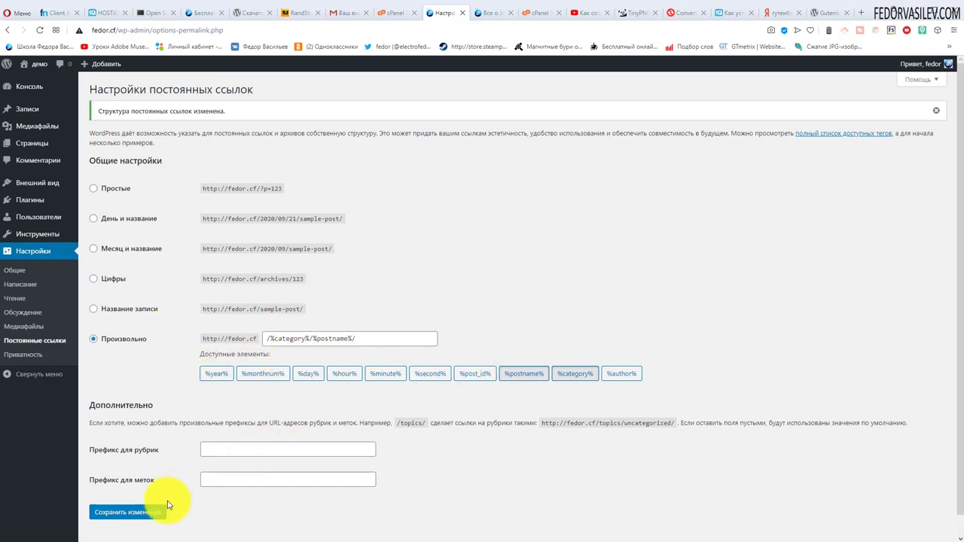
left_click(143, 512)
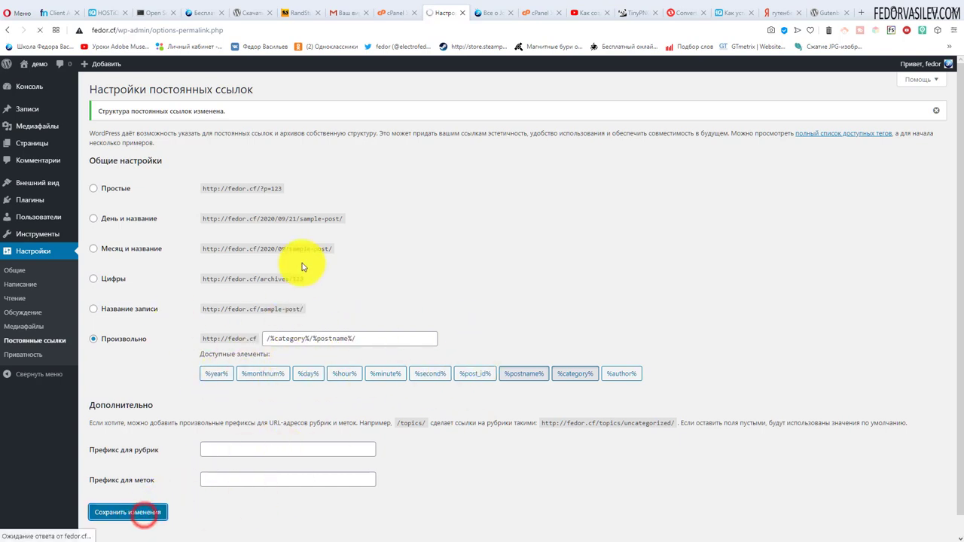
Return to the live site's home page and open the post "Все о Joomla" through the Joomla blog category
left_click(491, 14)
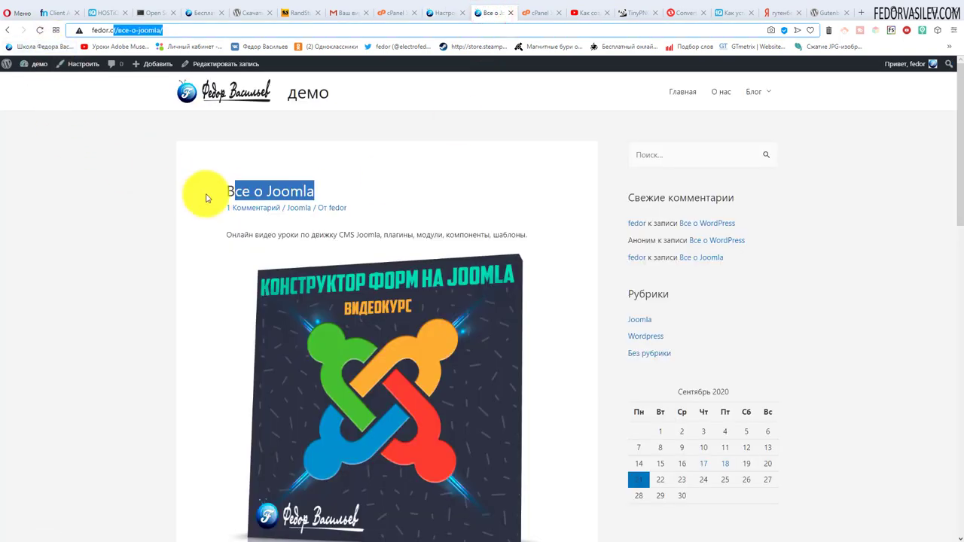
left_click(248, 106)
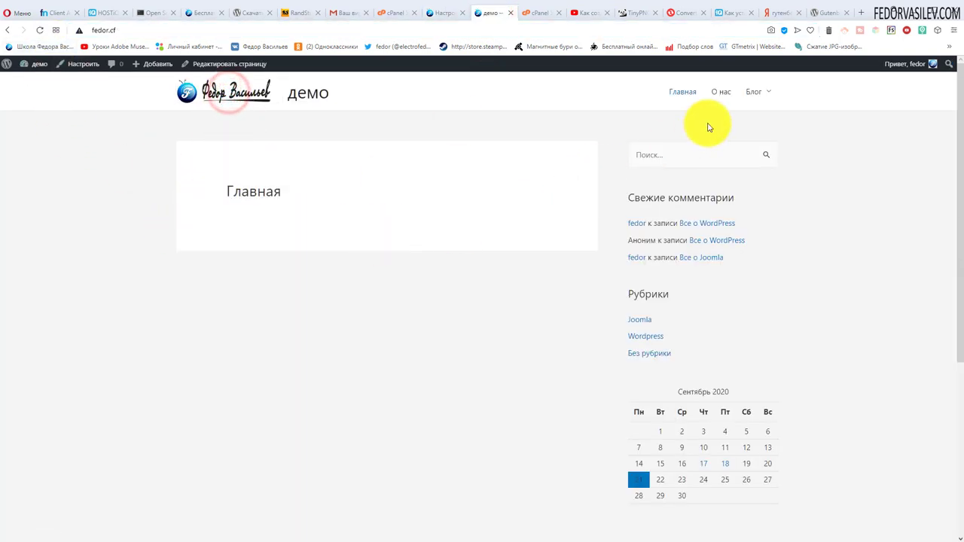
mouse_move(749, 102)
left_click(755, 125)
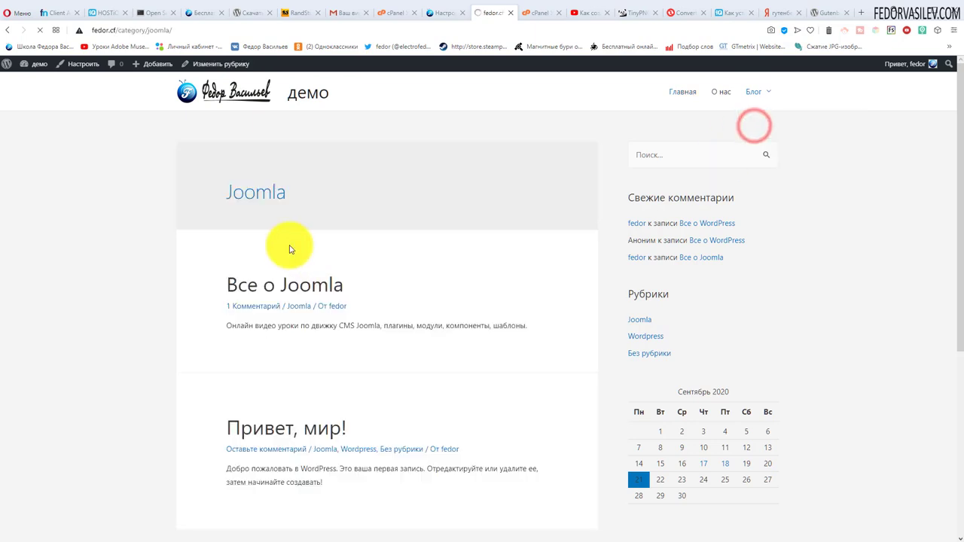
left_click(183, 29)
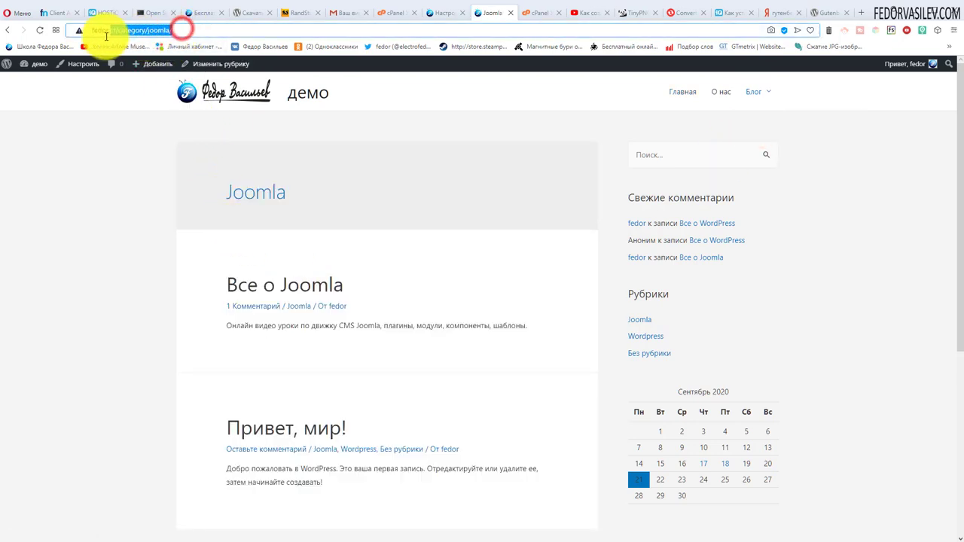
left_click(252, 284)
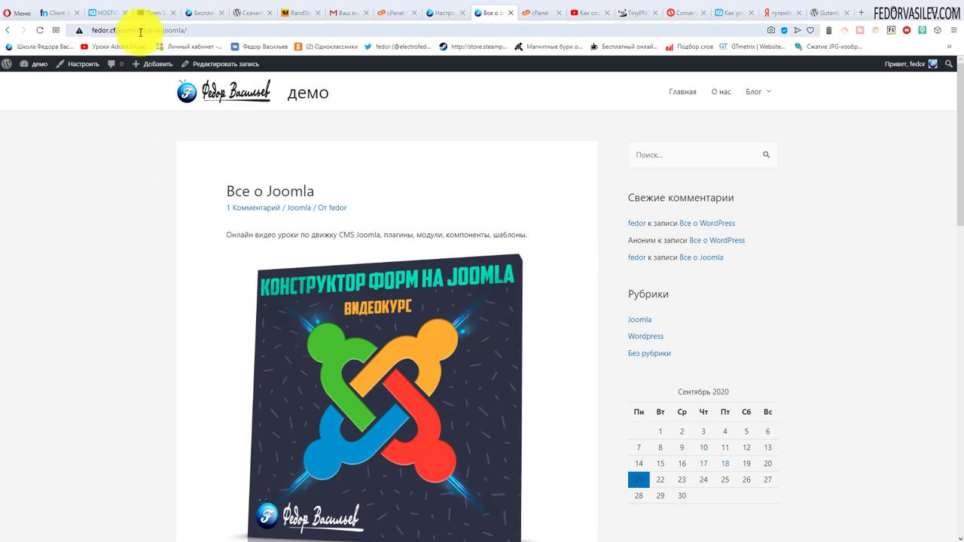
Examine the category and post-name parts of the post's new address, highlighting each
left_click_drag(139, 30, 117, 30)
left_click(230, 55)
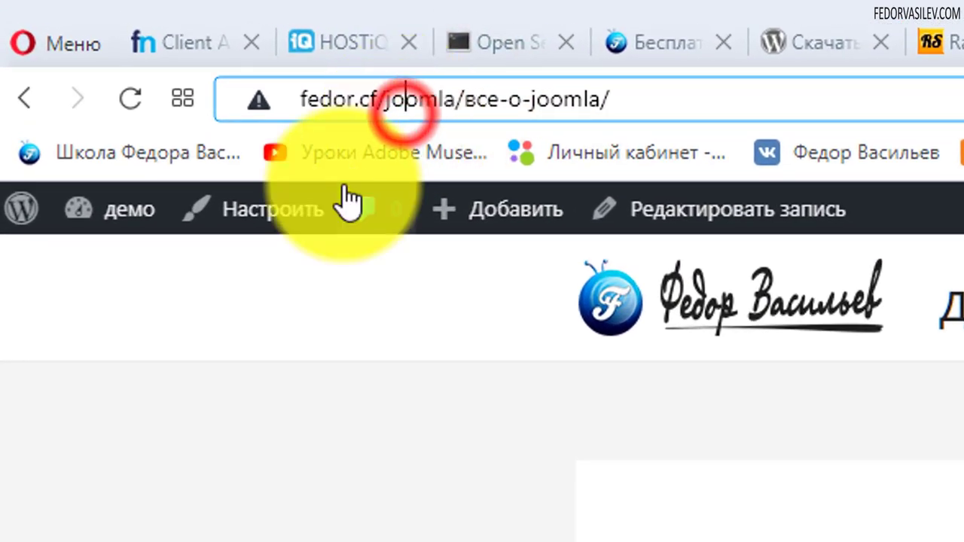
left_click_drag(308, 98, 621, 98)
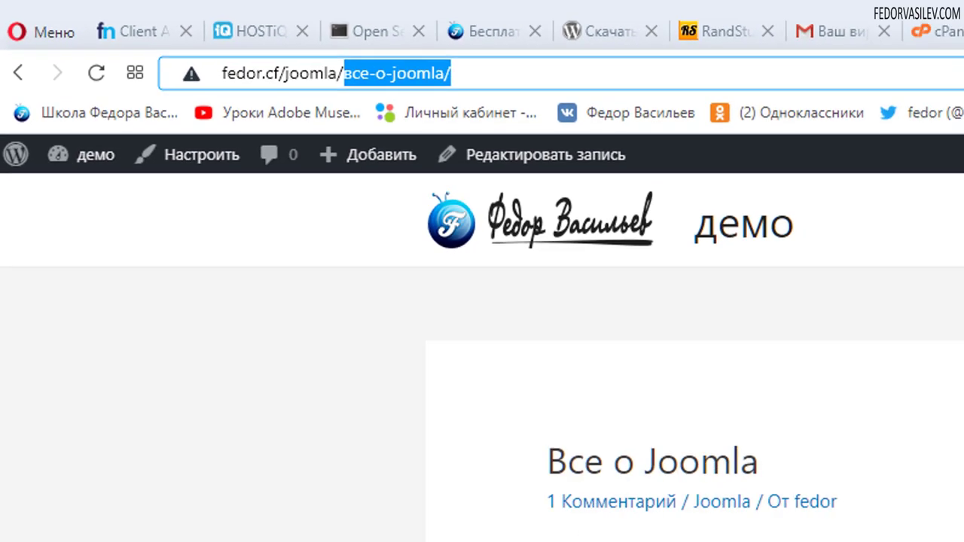
Compare the custom structure /%category%/%postname%/ in the permalink settings with the post's full address on the live site
left_click(443, 13)
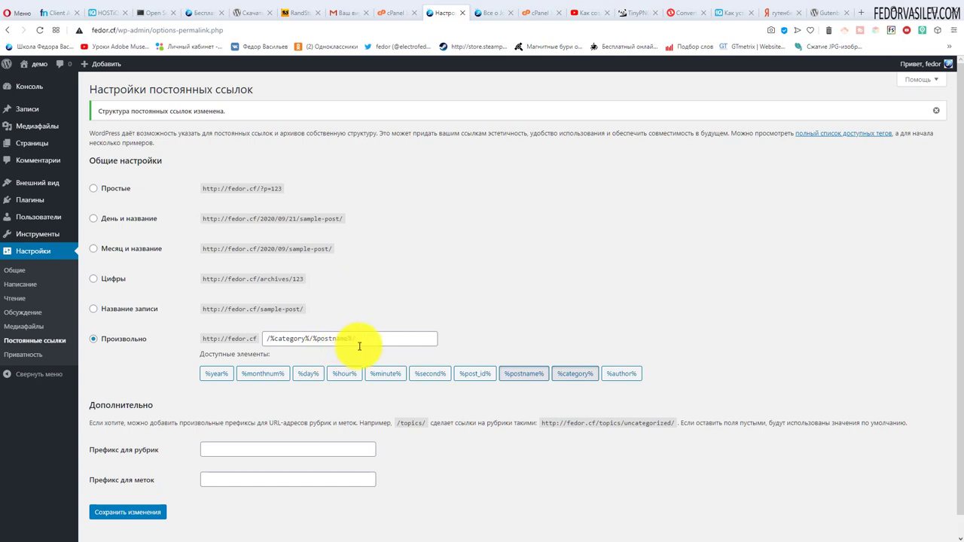
left_click_drag(369, 340, 249, 344)
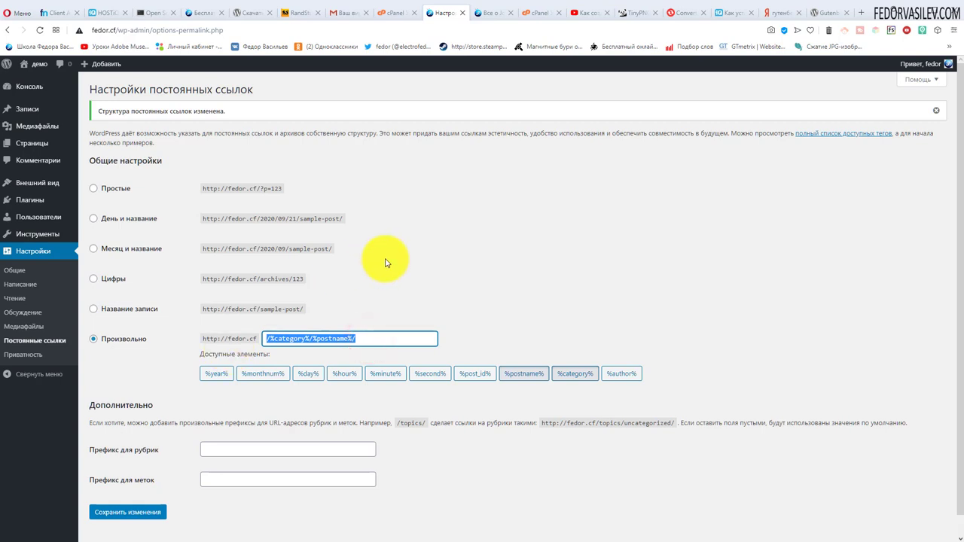
left_click(489, 13)
left_click_drag(189, 30, 82, 30)
left_click(435, 13)
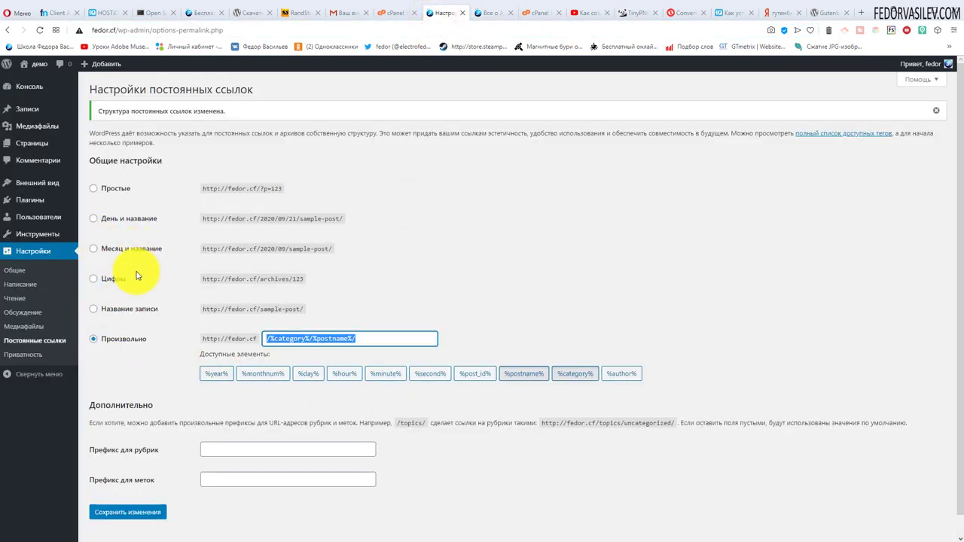
left_click(489, 16)
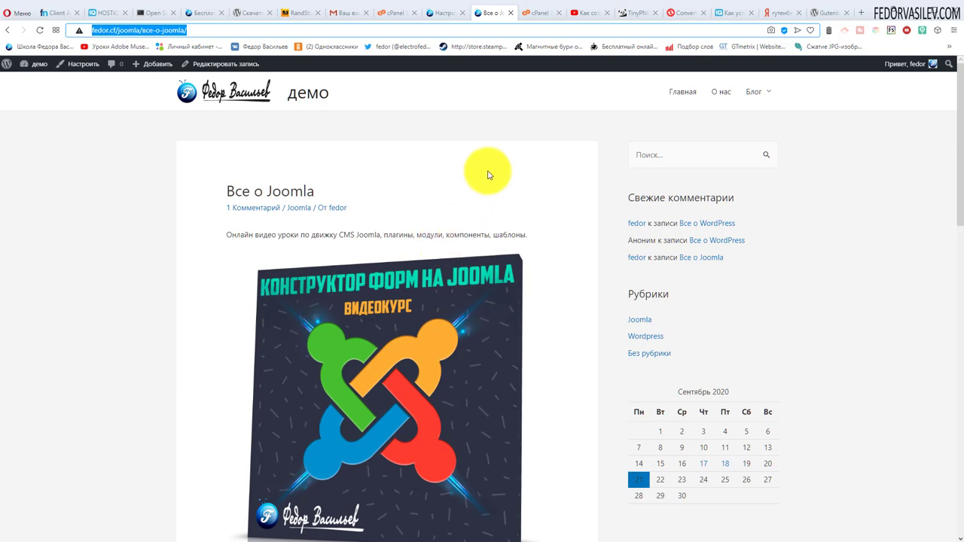
left_click(449, 16)
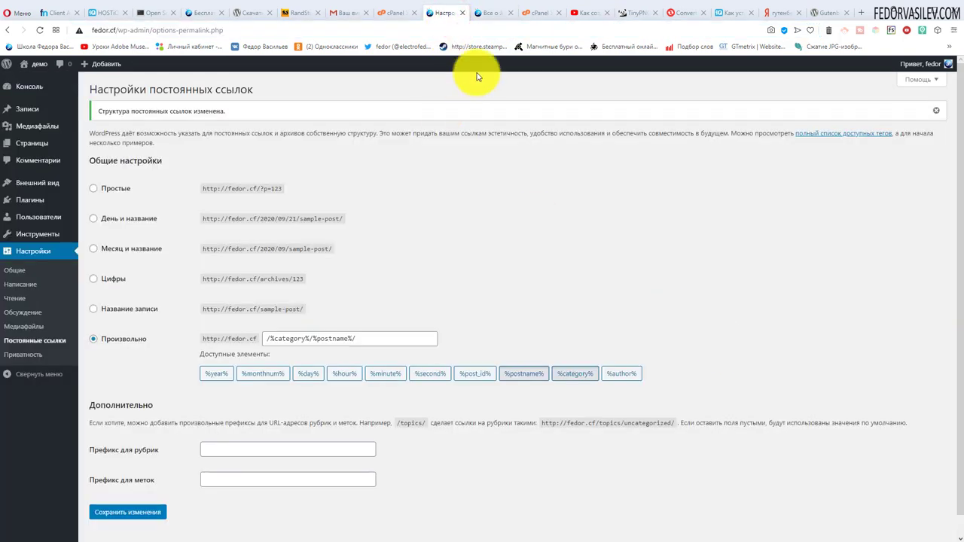
Return to the live post and highlight the "все-о-joomla" slug and the "joomla" category in its address
left_click(495, 14)
left_click(174, 30)
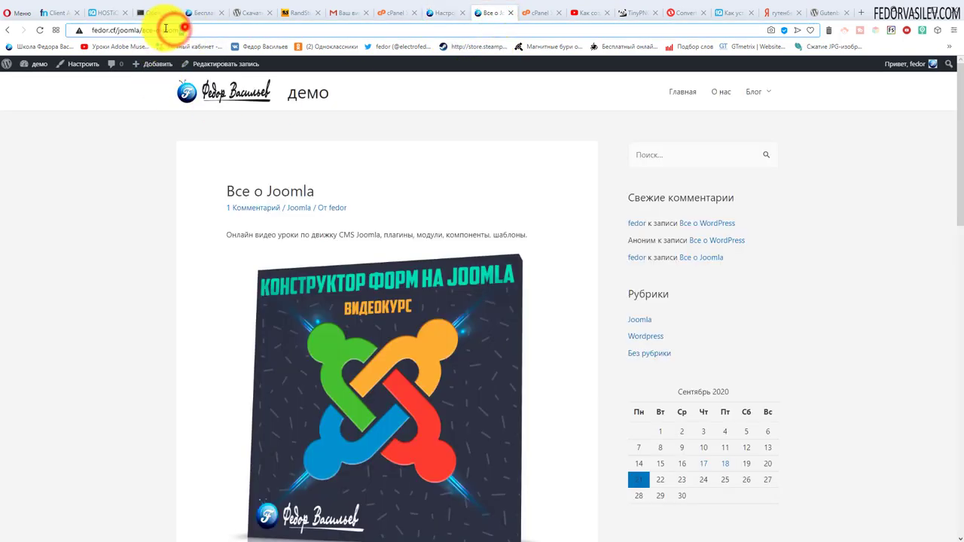
left_click_drag(185, 29, 142, 29)
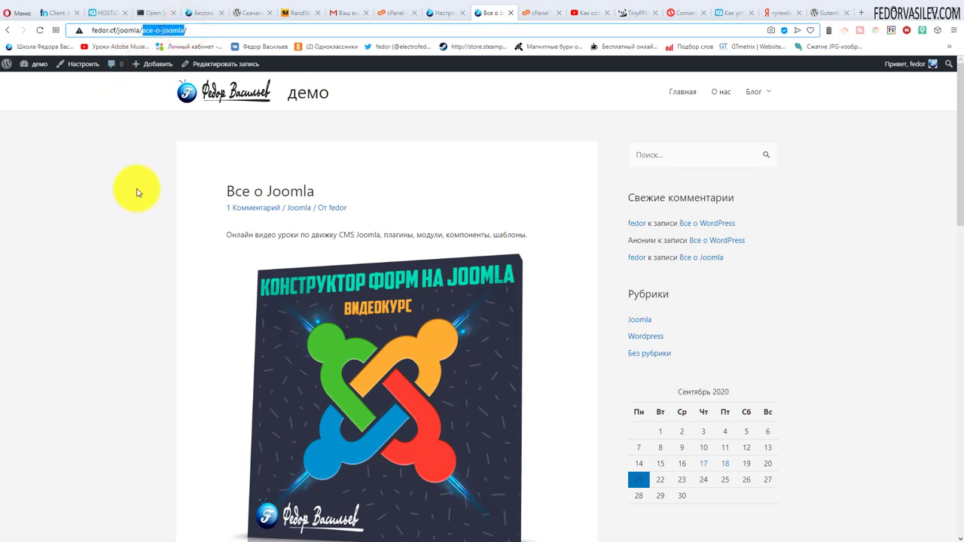
mouse_move(117, 30)
left_mouse_down()
mouse_move(136, 32)
mouse_move(118, 30)
left_mouse_up()
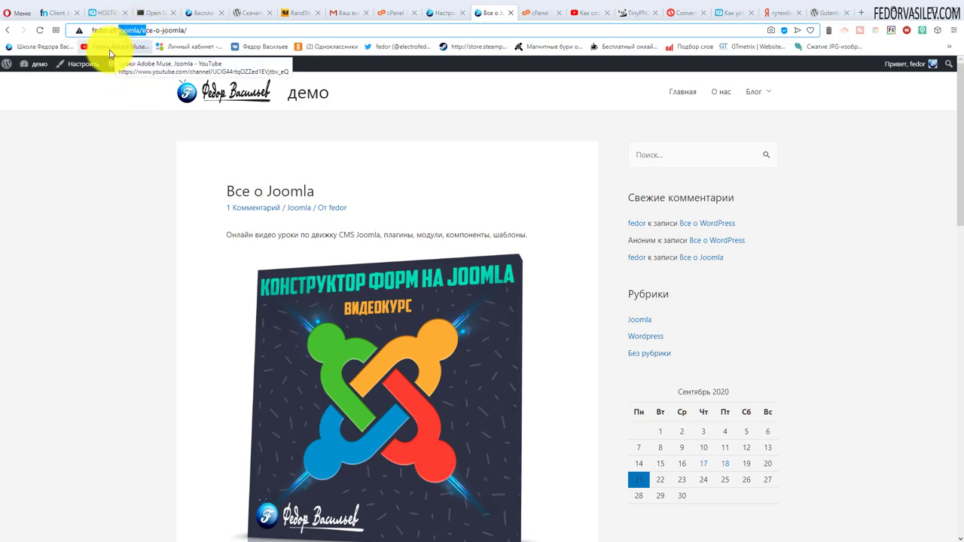
Compare the post title "Все о Joomla" with the slug at the end of its address, highlighting each
left_click(136, 29)
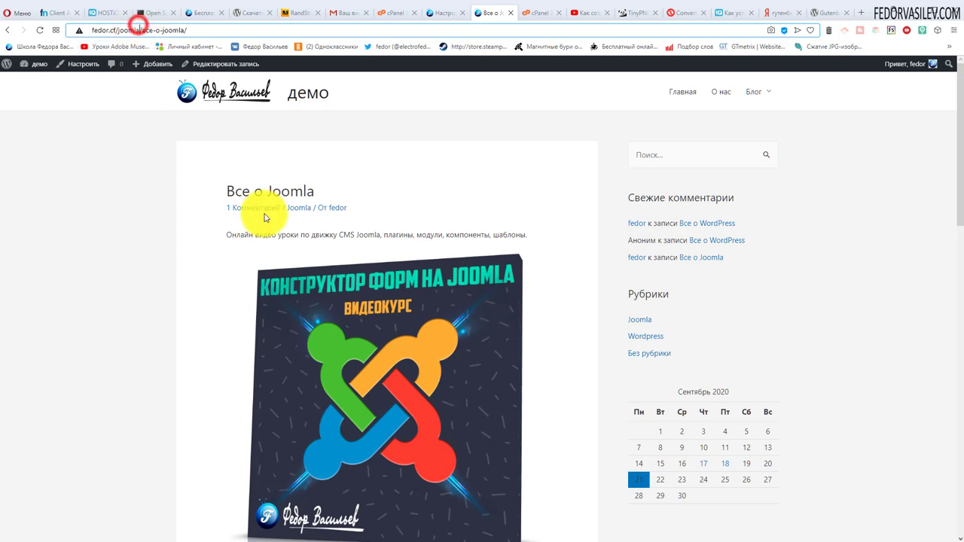
left_click(322, 193)
left_click_drag(322, 194, 228, 190)
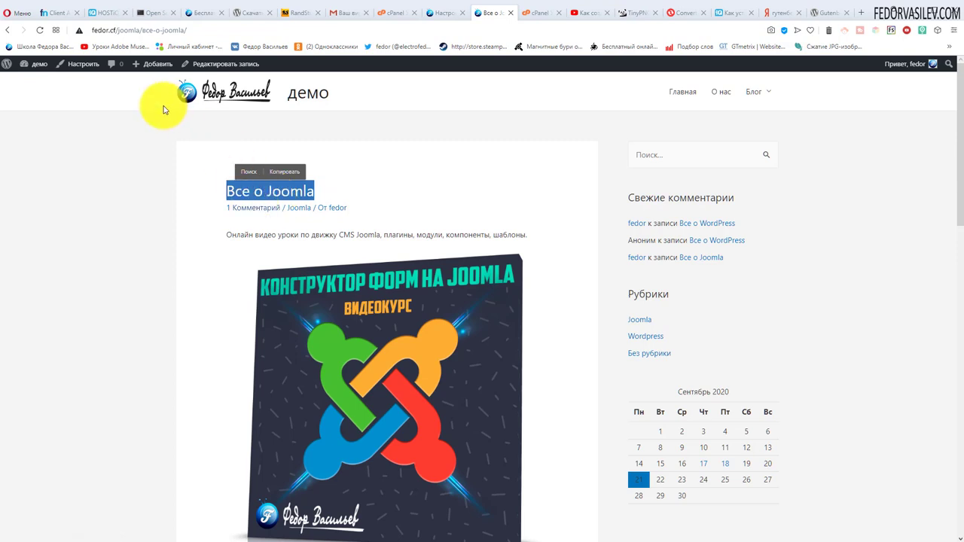
left_click(164, 32)
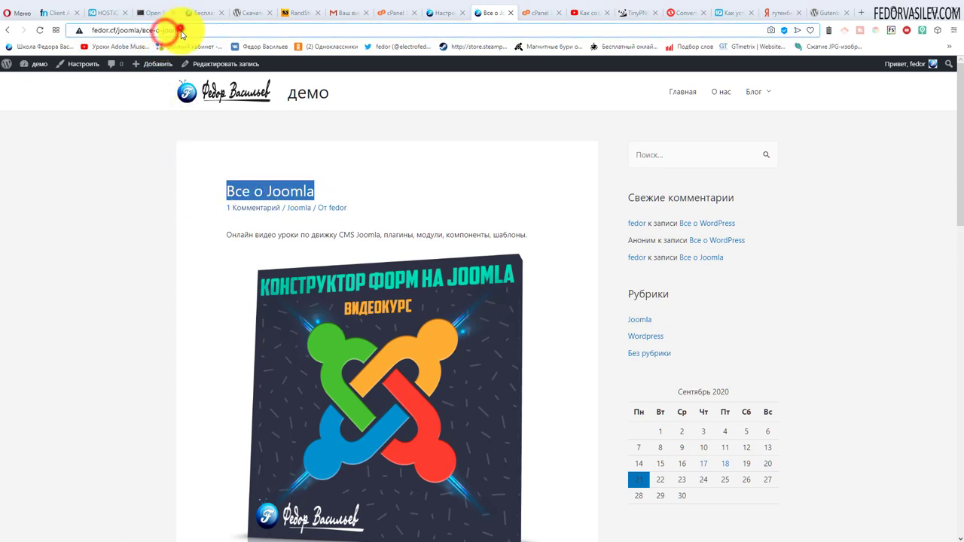
left_click_drag(181, 31, 142, 30)
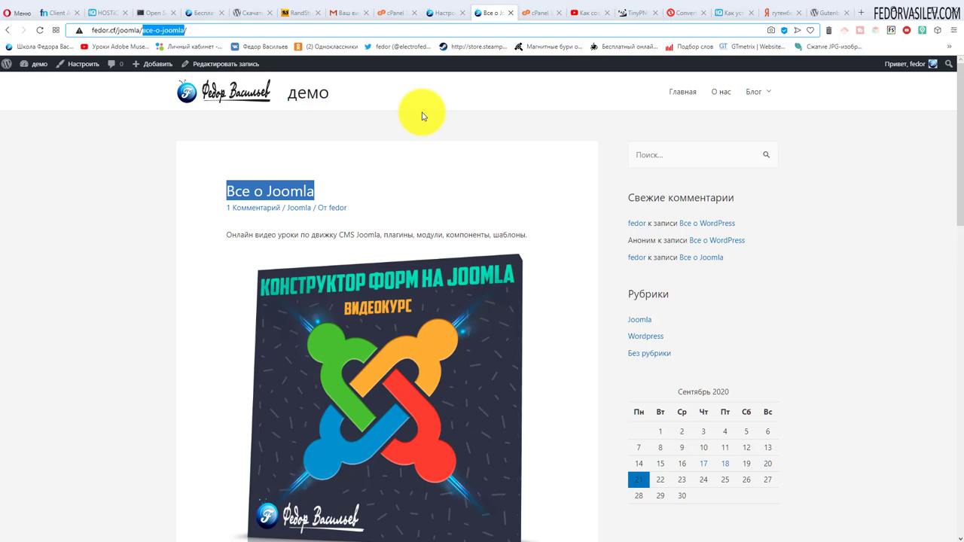
left_click_drag(188, 30, 142, 39)
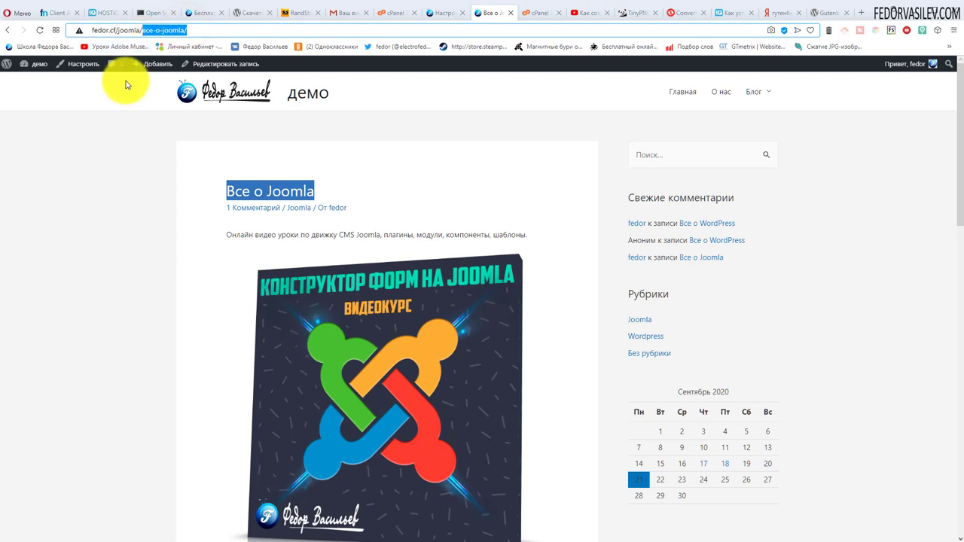
left_click(319, 193)
left_click_drag(319, 193, 226, 195)
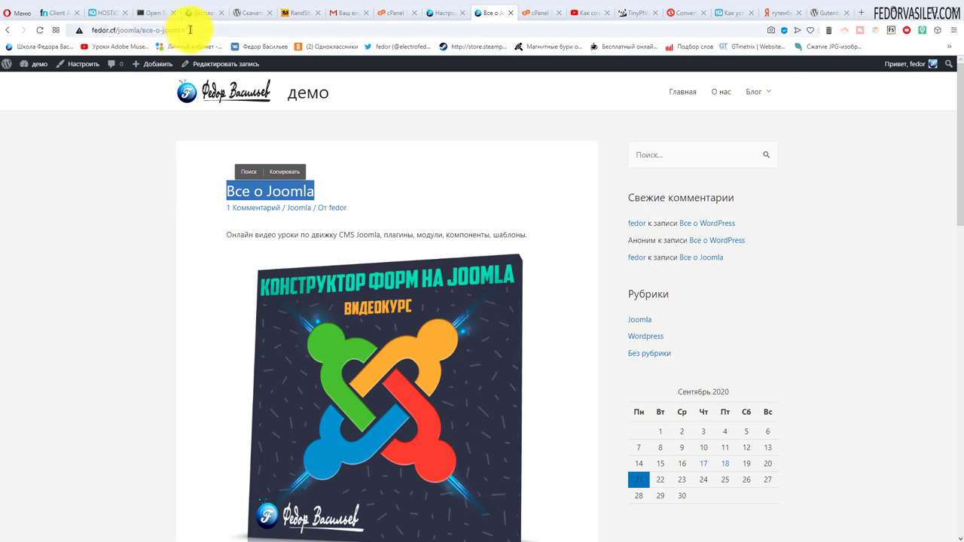
left_click_drag(189, 31, 142, 30)
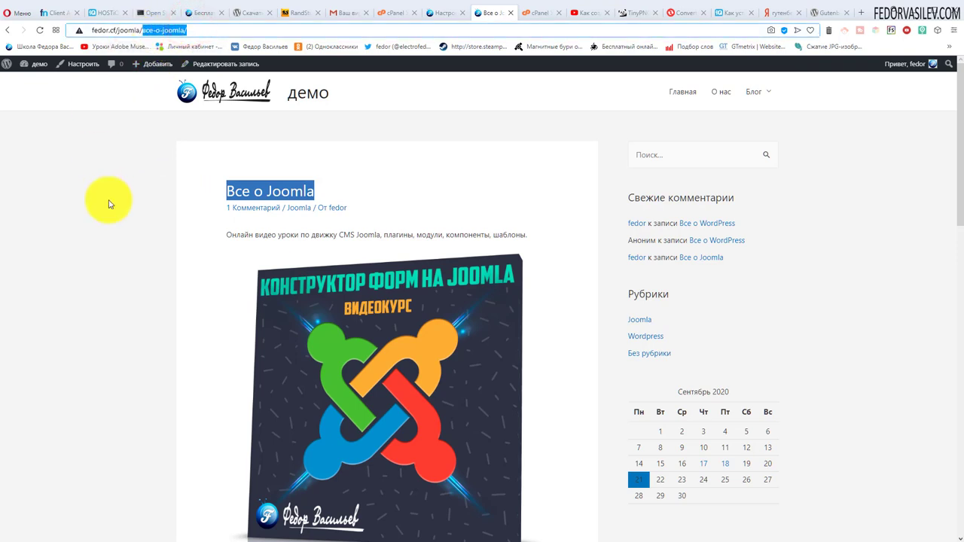
Examine the Cyrillic "все-о-joomla" part of the live post's address, highlighting it again
left_click(347, 187)
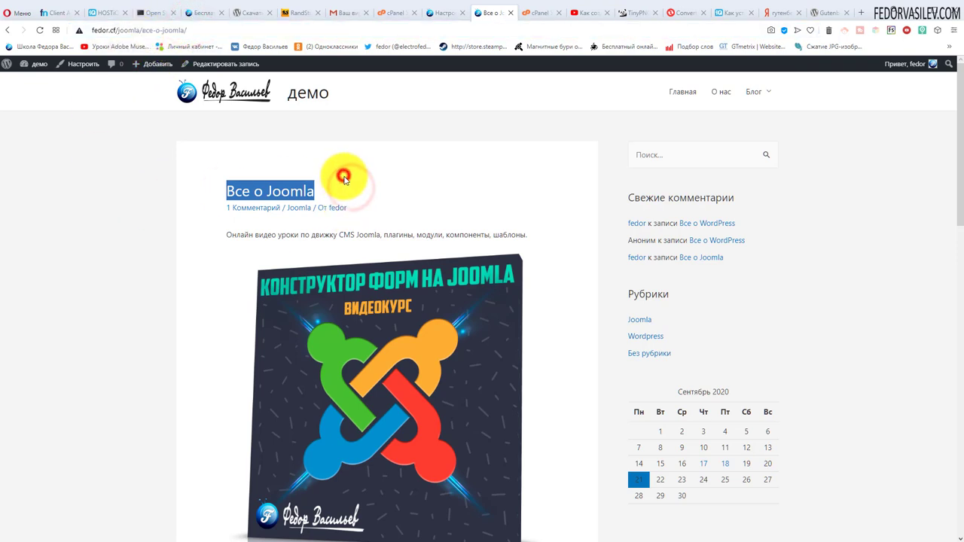
left_click(361, 188)
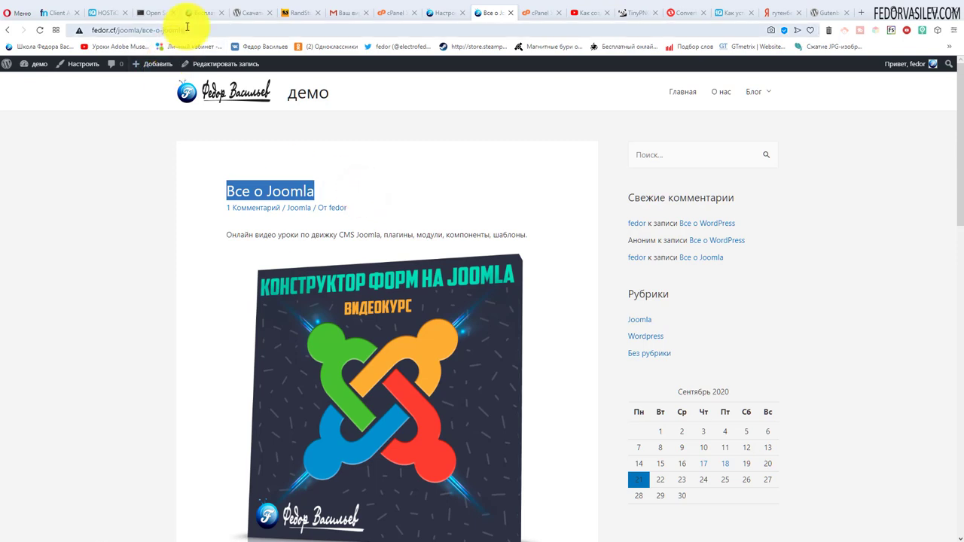
left_click_drag(187, 30, 145, 30)
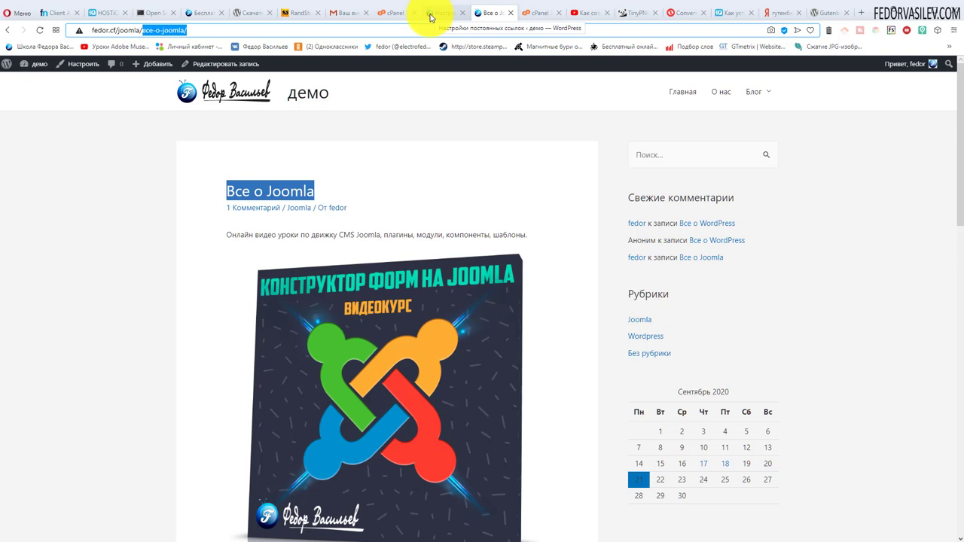
left_click(186, 30)
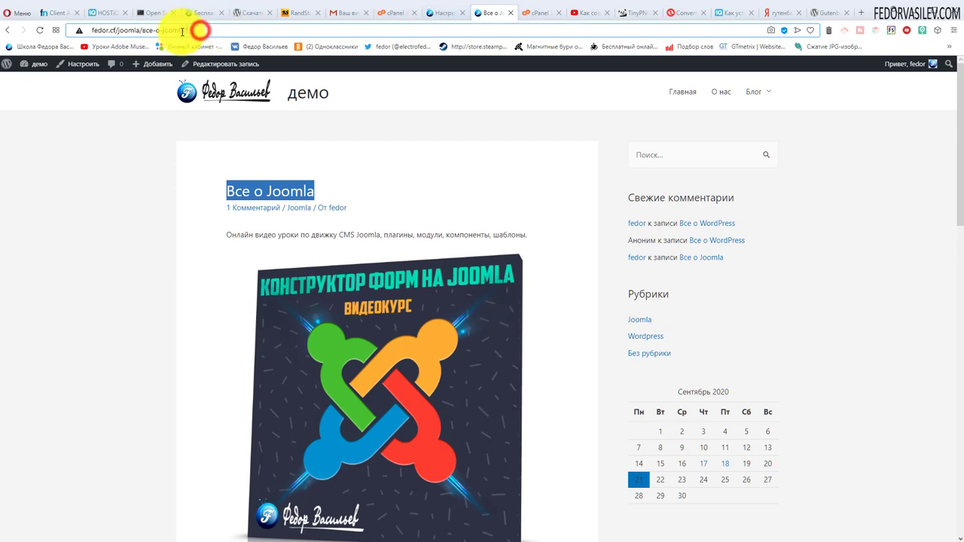
left_click_drag(185, 28, 141, 30)
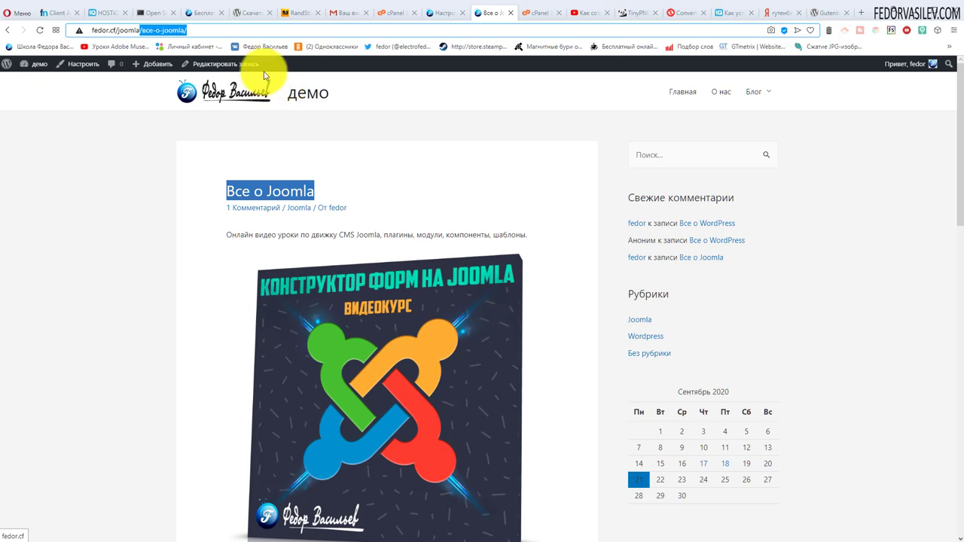
left_click(200, 29)
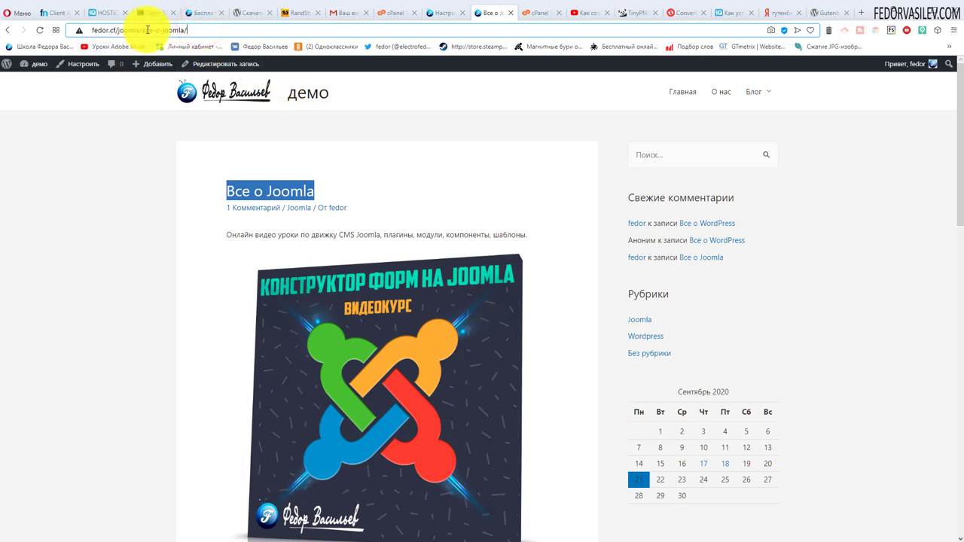
Copy the "все-о-joomla" slug from the live address and open the post "Все о WordPress" for editing in the admin area
left_click_drag(143, 29, 186, 31)
key("ctrl+c")
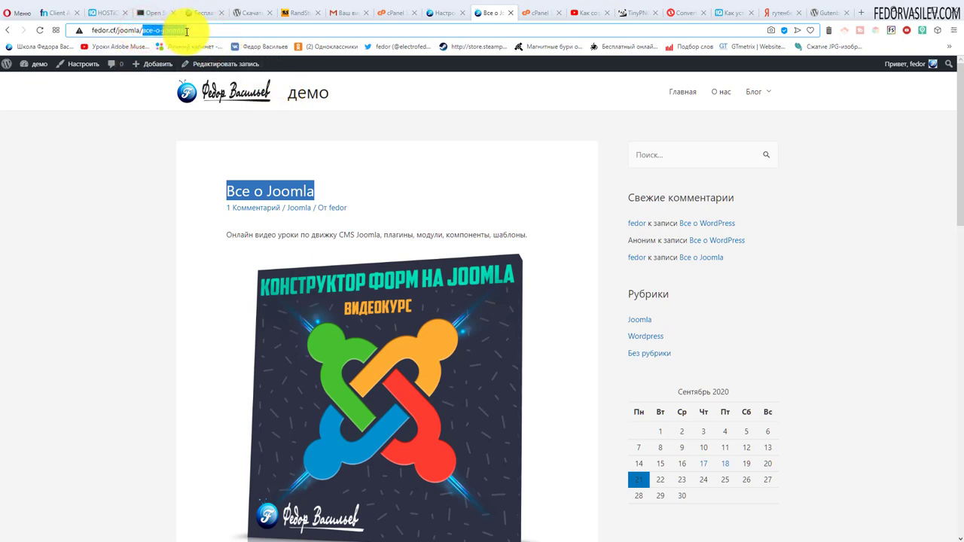
left_click(449, 15)
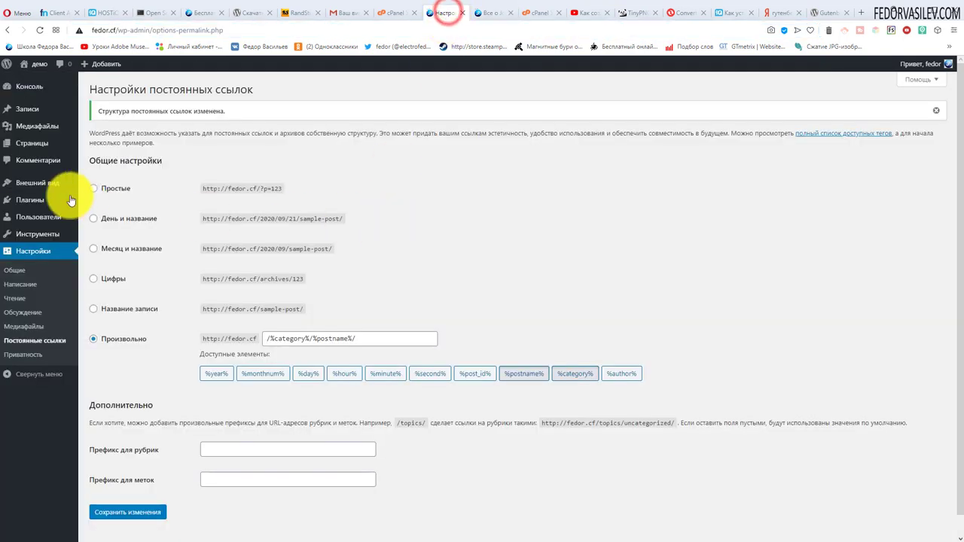
mouse_move(38, 114)
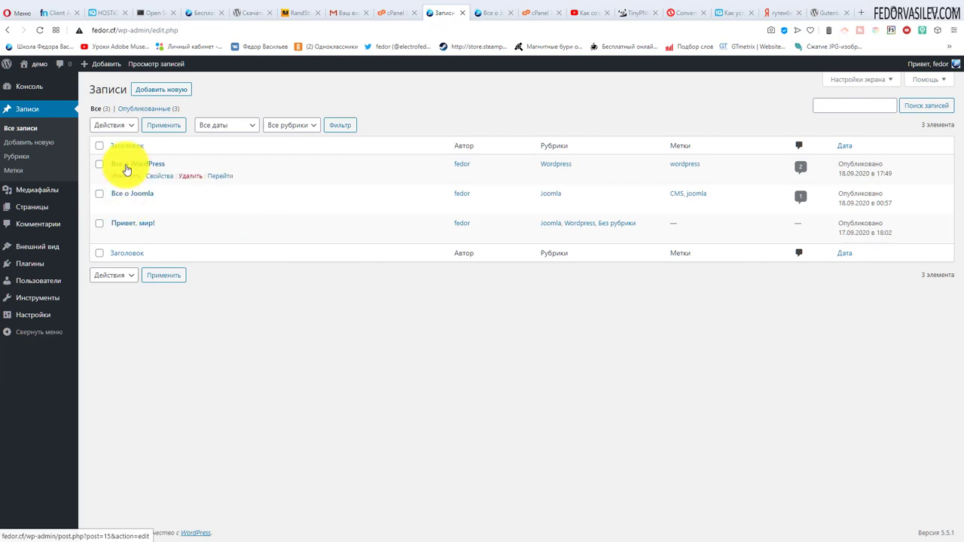
left_click(127, 165)
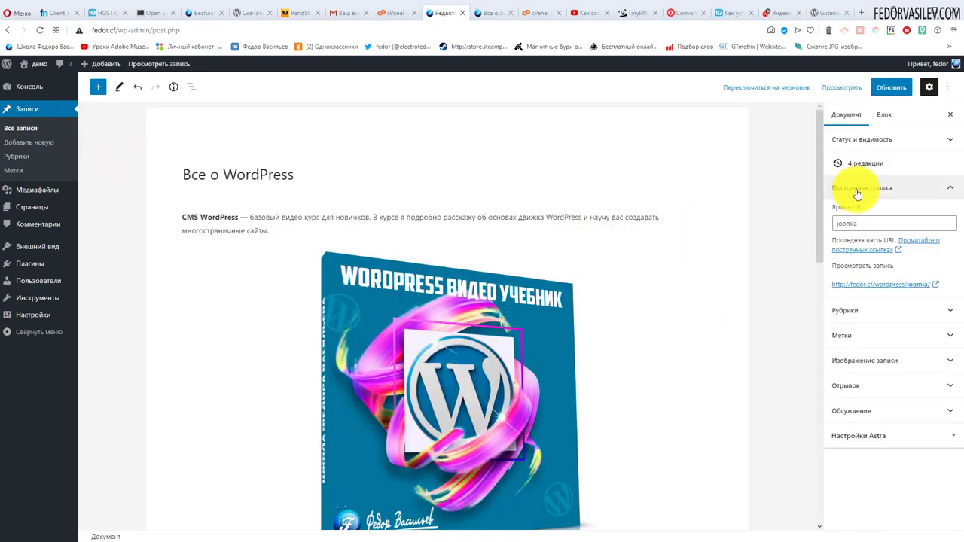
Replace the post's URL slug with the copied "все-о-joomla" and copy the slug text
left_click_drag(871, 224, 798, 222)
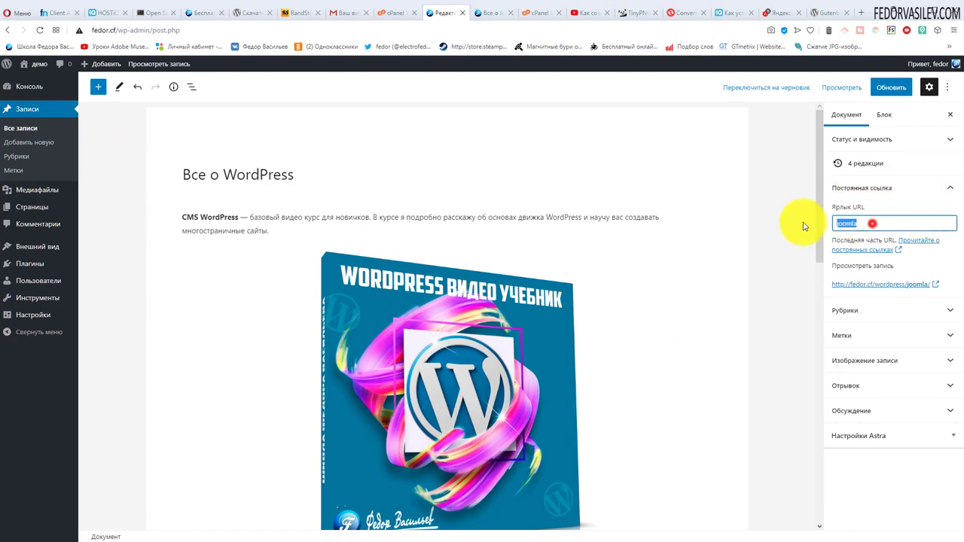
right_click(849, 225)
left_click(859, 276)
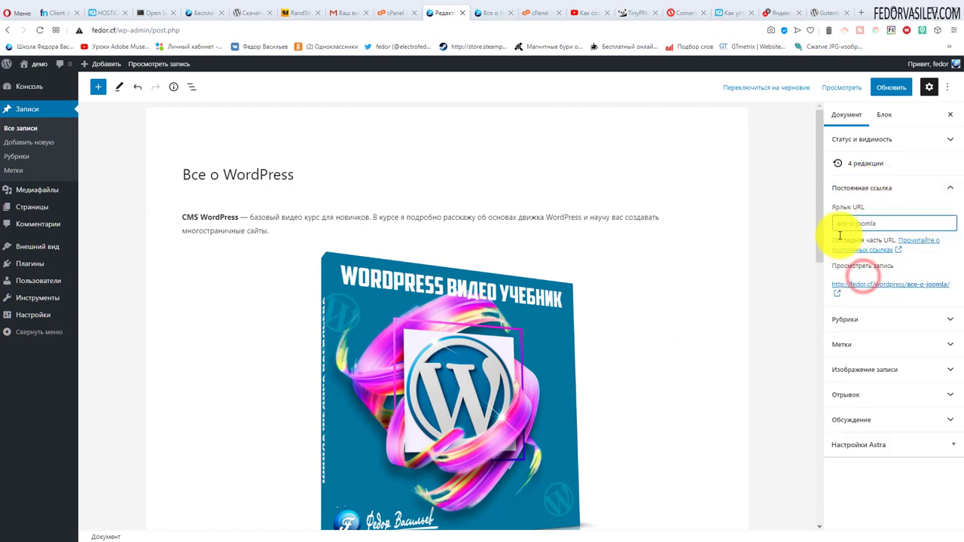
key("ctrl+a")
left_click(877, 224)
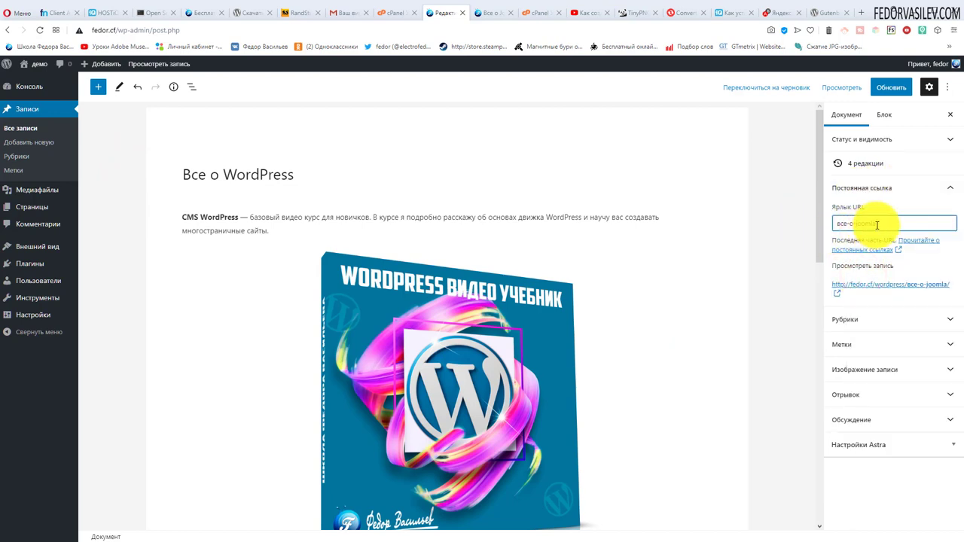
triple_click(882, 224)
left_click(881, 224)
key("ctrl+a")
key("ctrl+c")
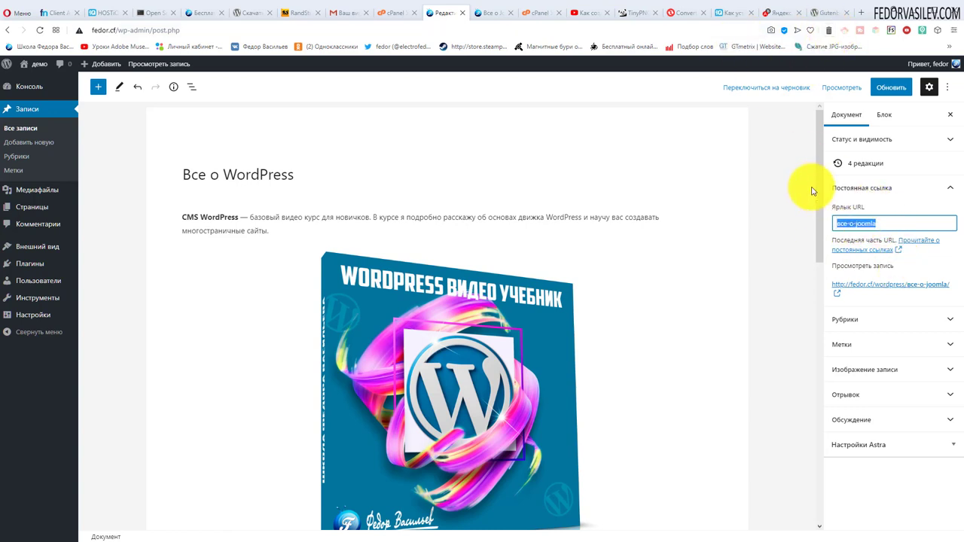
Switch to Yandex Translate, translate "все-о-joomla" into English and copy the result "all-about-joomla"
left_click(778, 13)
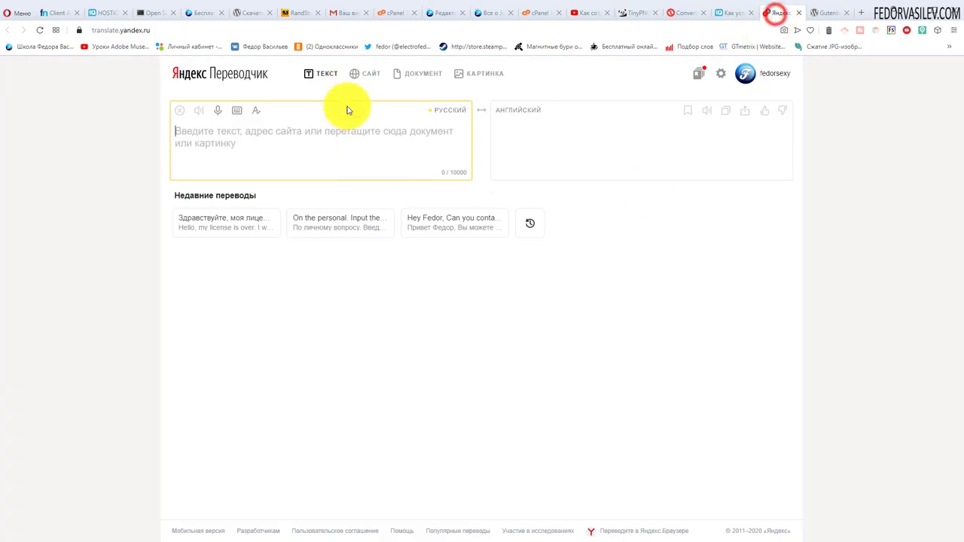
right_click(218, 134)
left_click(241, 208)
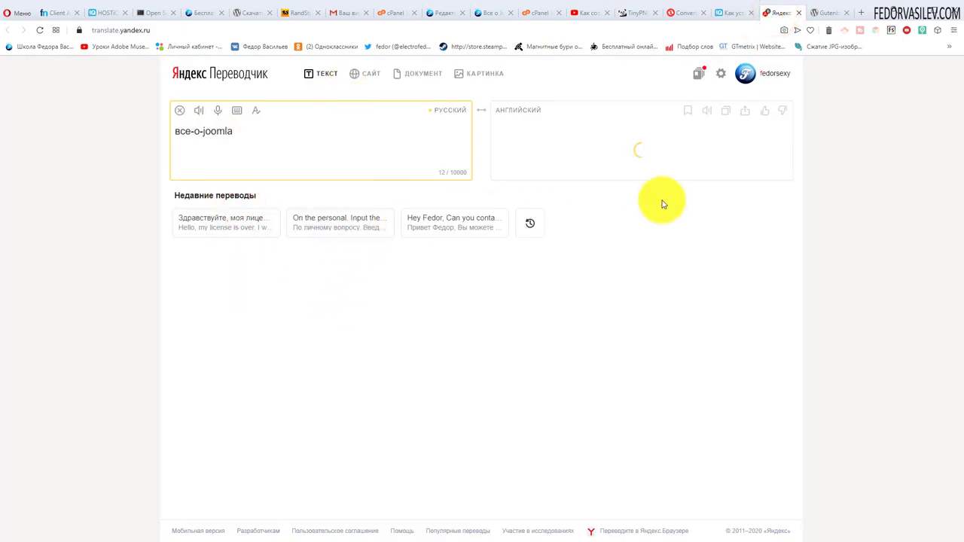
left_click_drag(575, 131, 484, 131)
right_click(516, 130)
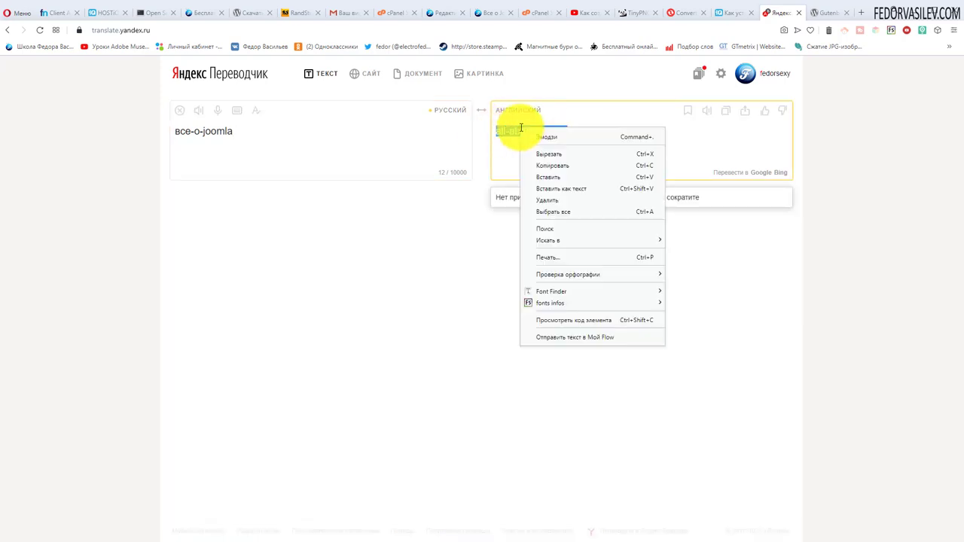
left_click(547, 164)
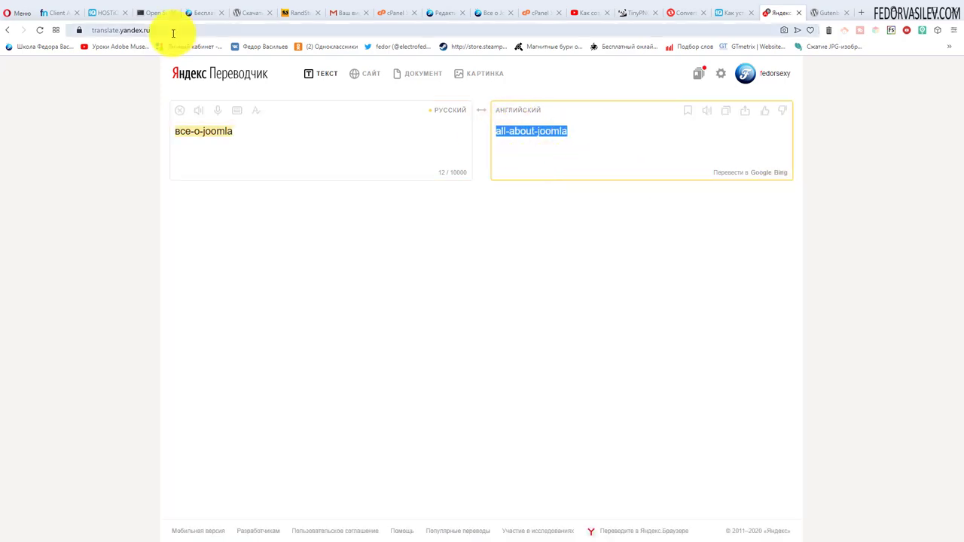
Return to the WordPress post editor, replace the URL slug with "all-about-joomla" and update the post
left_click(437, 15)
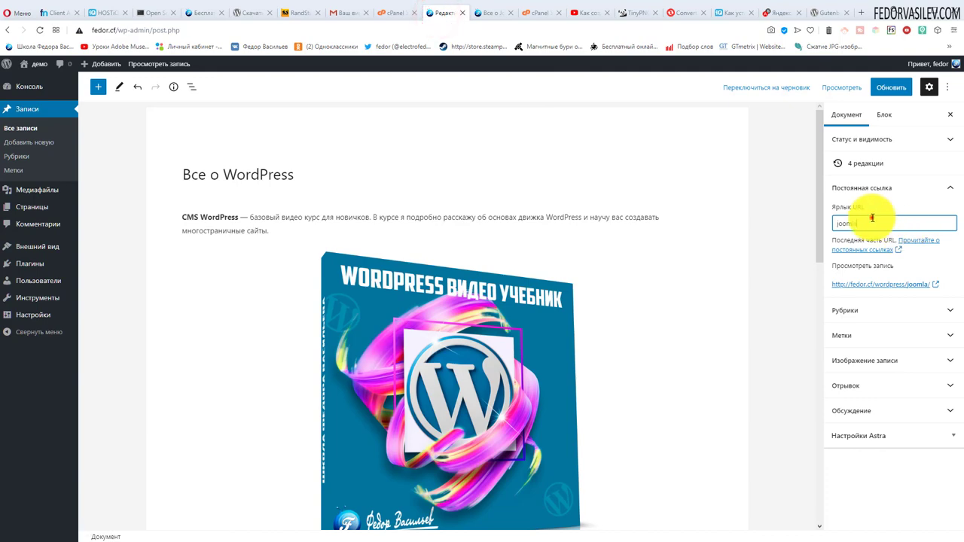
left_click_drag(871, 220, 849, 226)
right_click(849, 228)
left_click(871, 274)
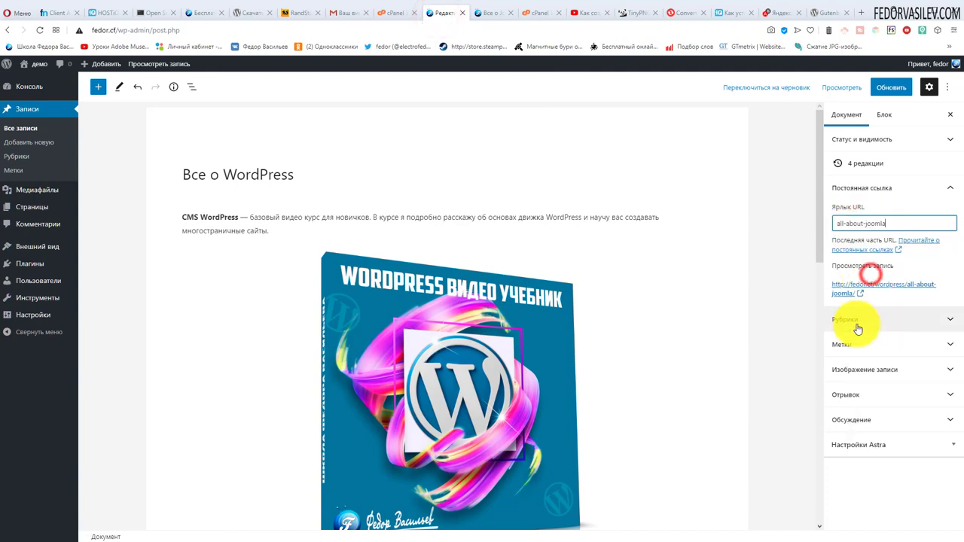
left_click(882, 90)
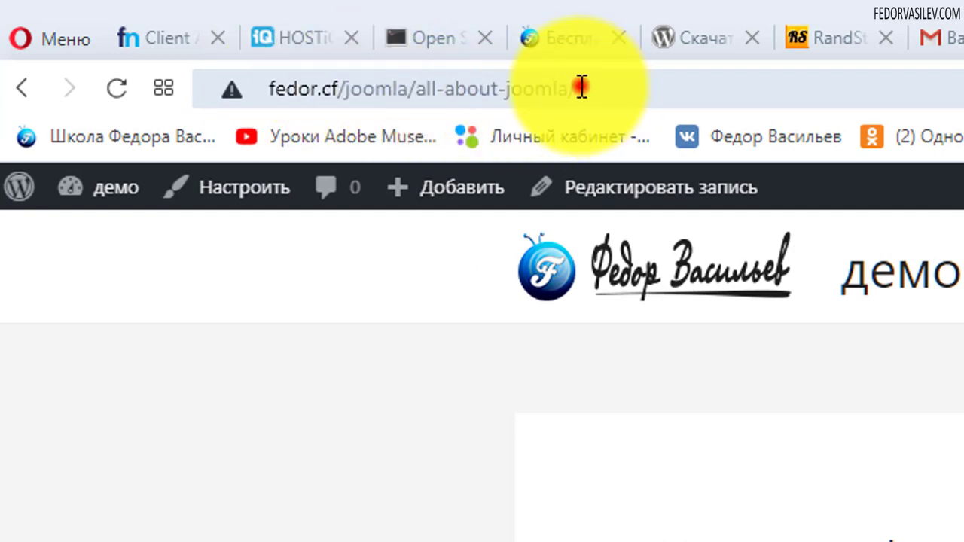
Examine the live post's address, highlighting the "all-about-joomla" slug and the full link
left_click_drag(577, 88, 416, 89)
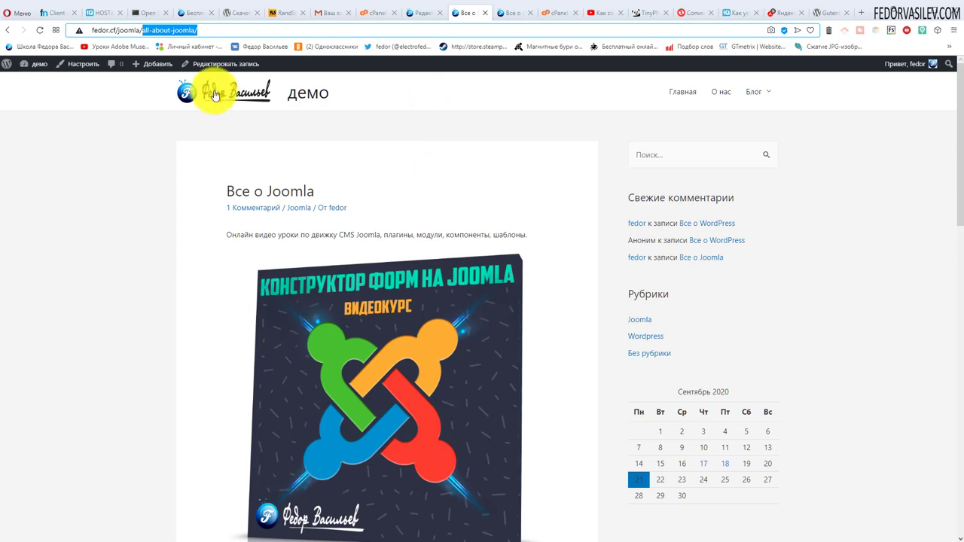
left_click(188, 31)
left_click_drag(200, 31, 68, 30)
left_click(189, 31)
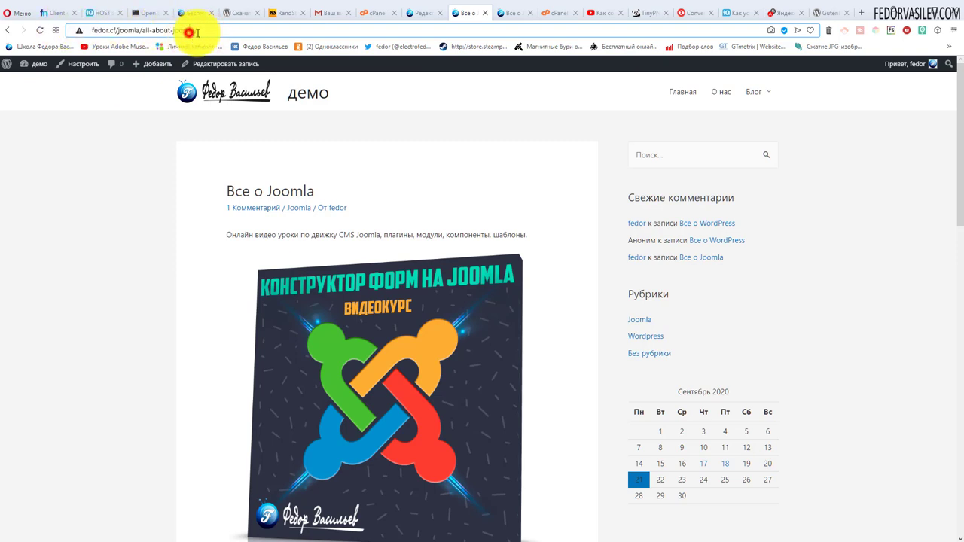
Return to the editor of the post "Все о Joomla" and highlight its URL slug for review
left_click(410, 15)
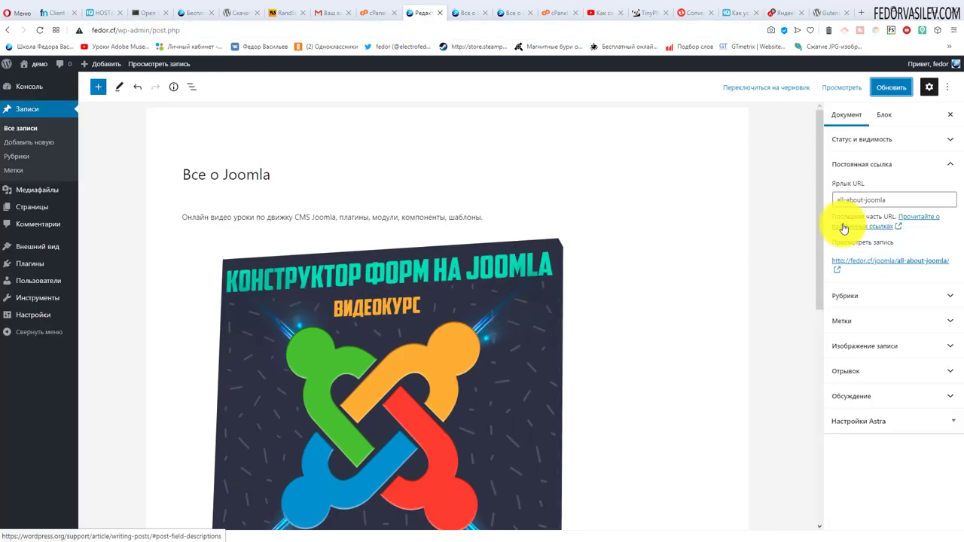
left_click_drag(886, 199, 826, 202)
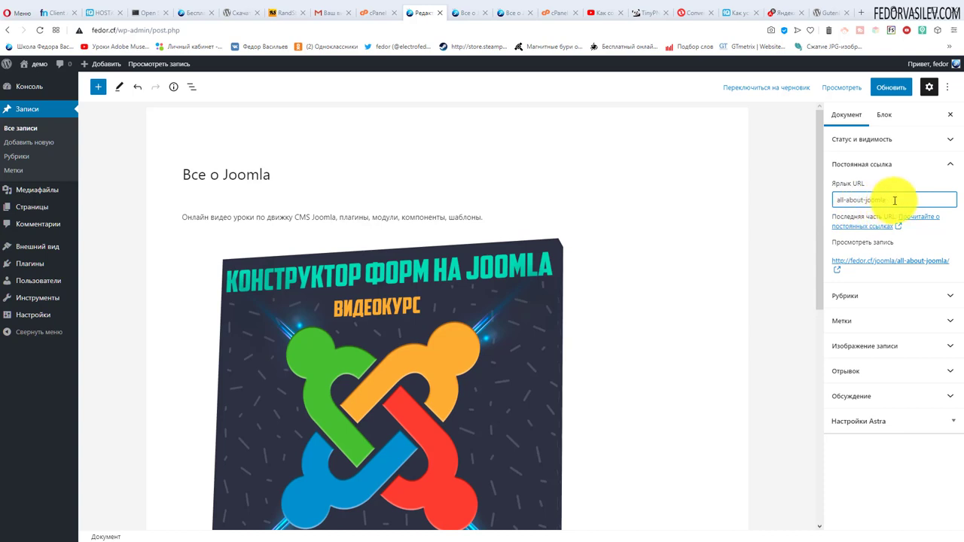
left_click_drag(894, 199, 798, 191)
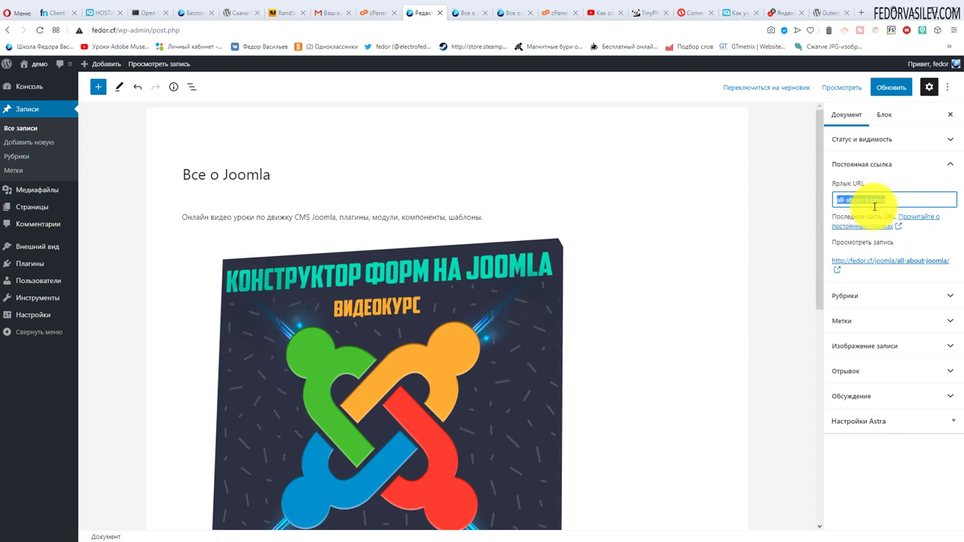
left_click(798, 212)
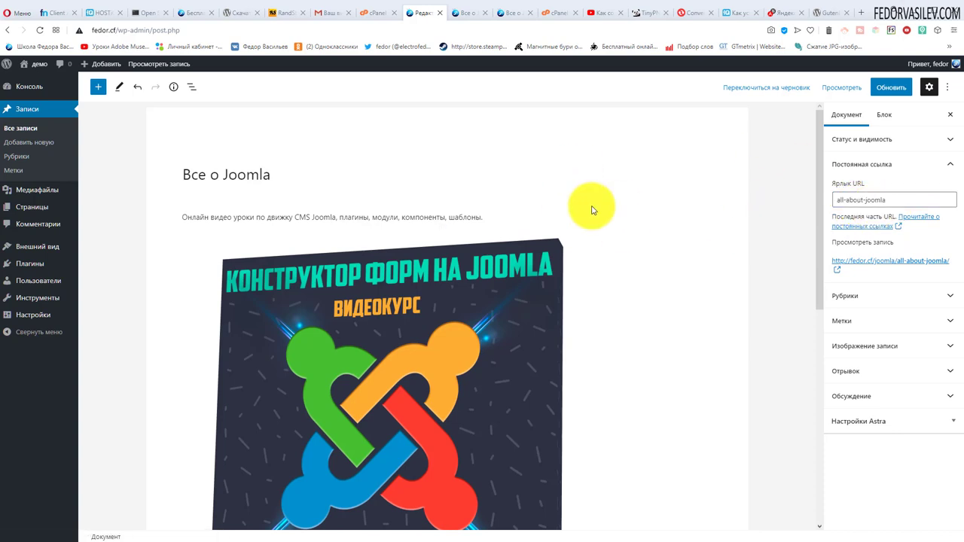
Open the privacy settings and review the pages selectable as the privacy policy and the explanatory text
mouse_move(39, 305)
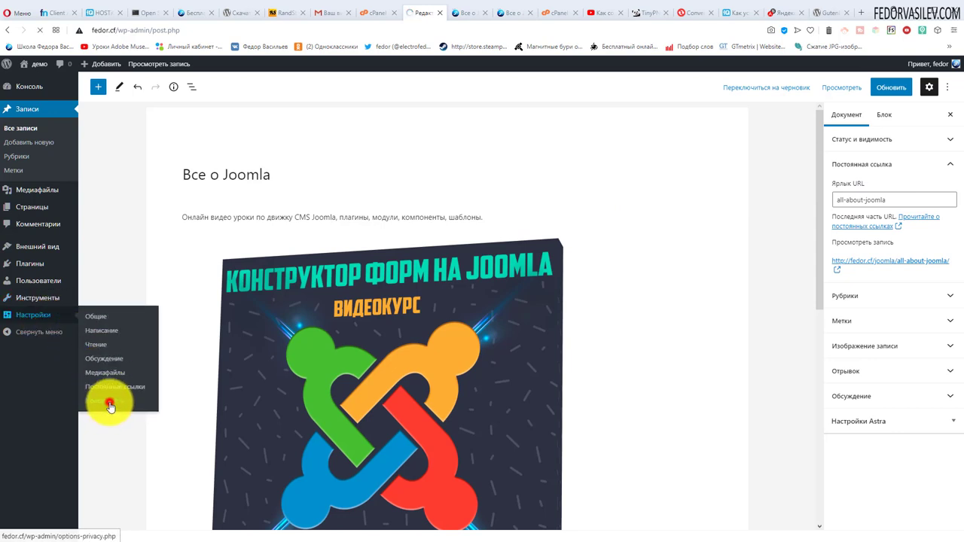
left_click(109, 401)
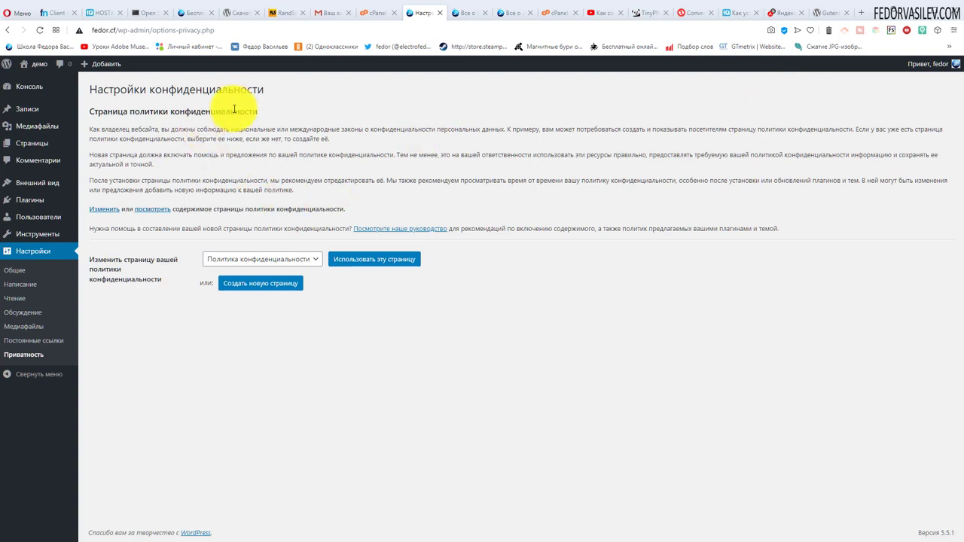
left_click(263, 258)
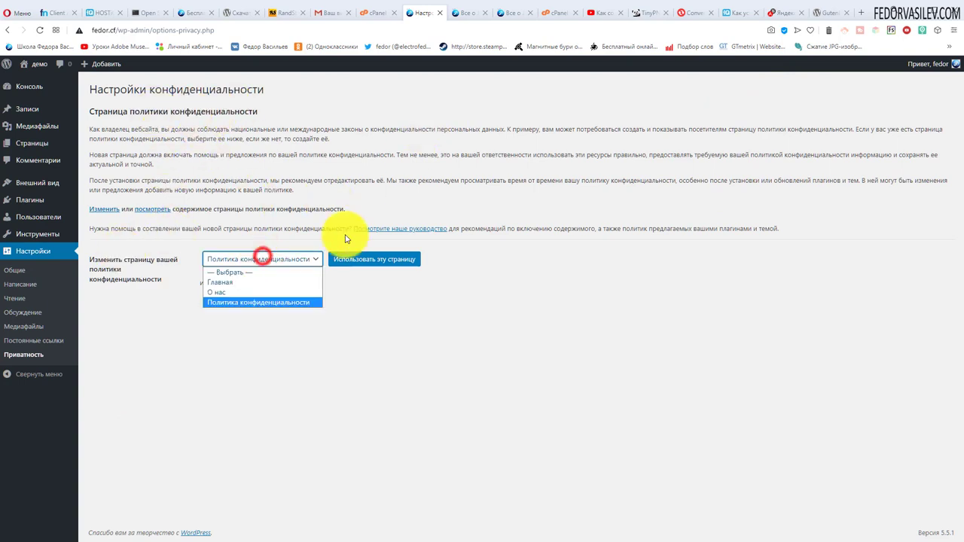
left_click(593, 292)
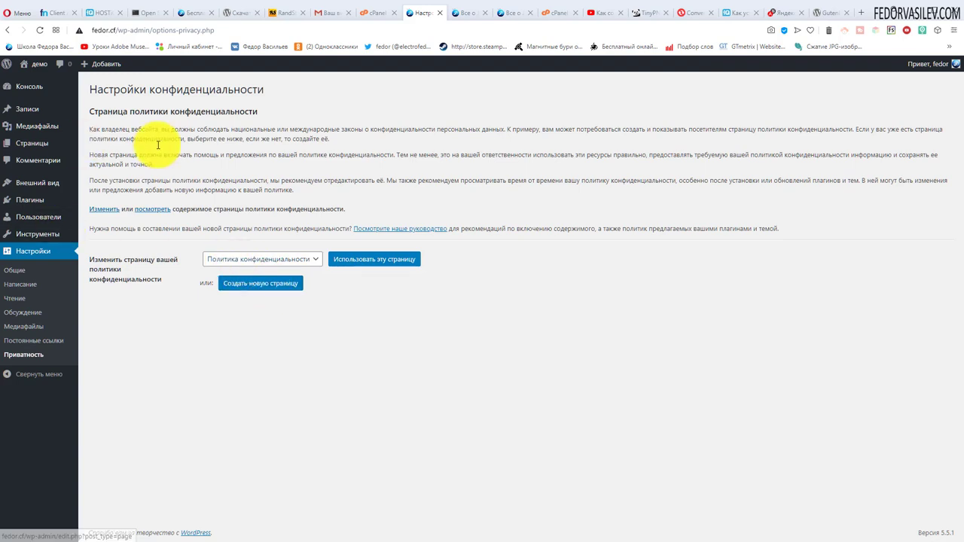
left_click_drag(260, 228, 230, 89)
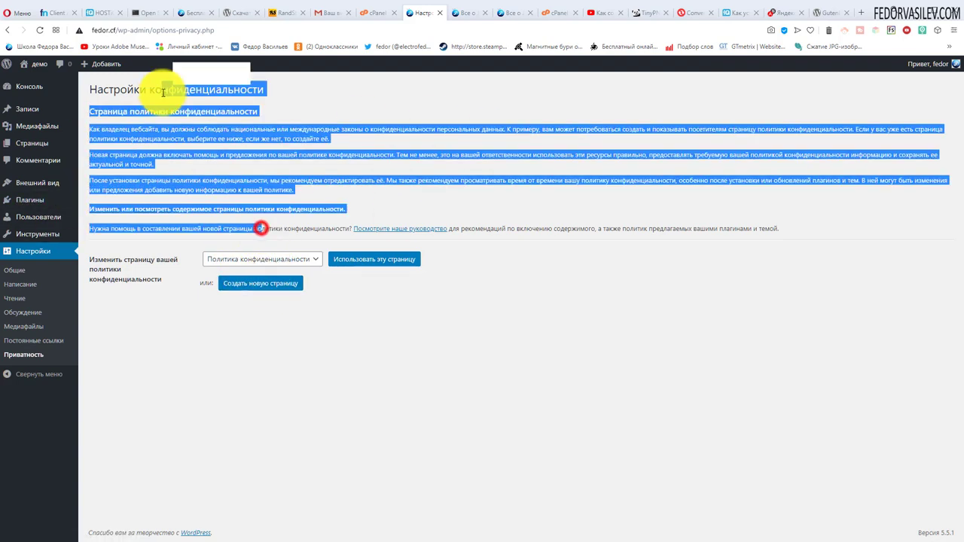
left_click(776, 193)
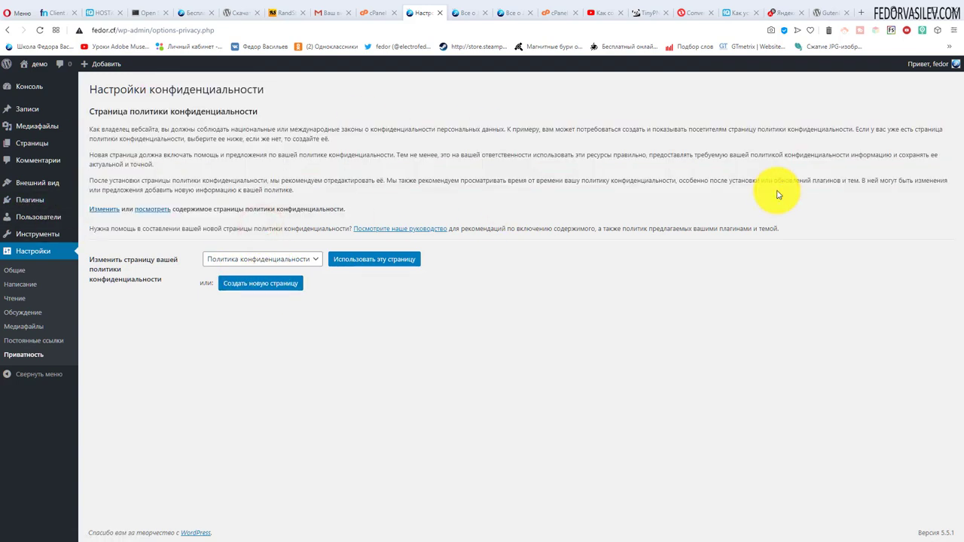